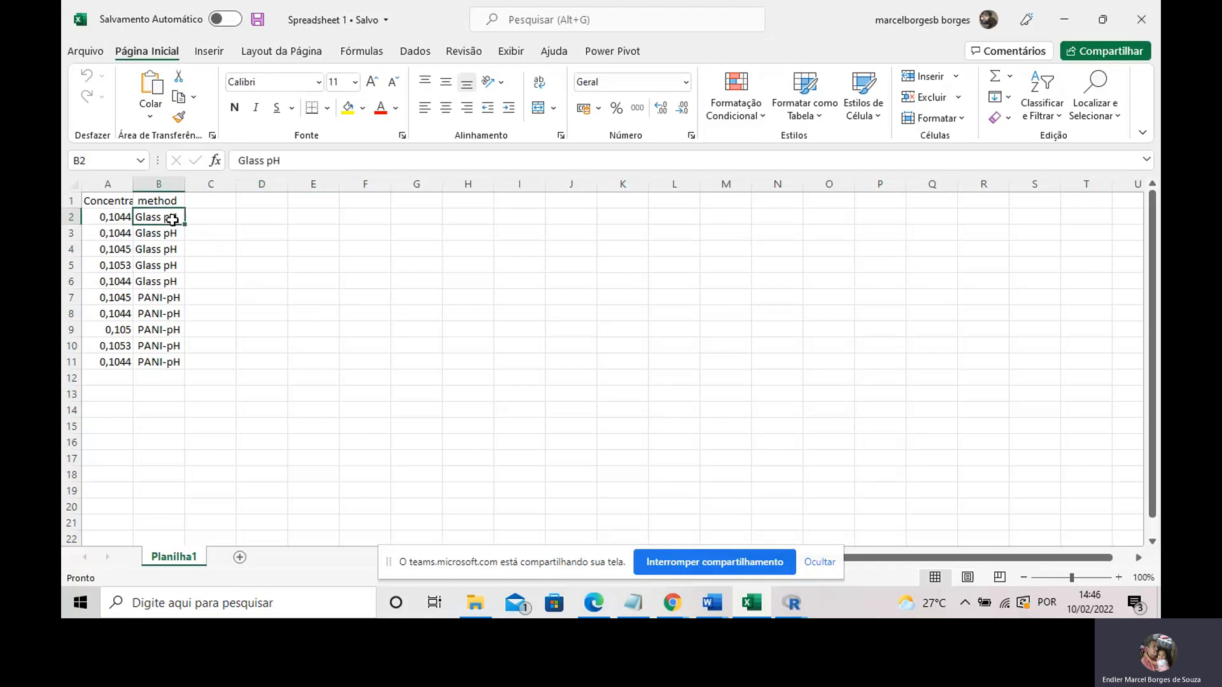
Step: Examine the Glass pH concentrations in A2:A6 and their method labels in column B
{"action": "left_click", "coordinate": [112, 218]}
{"action": "left_click_drag", "start_coordinate": [113, 219], "coordinate": [113, 277]}
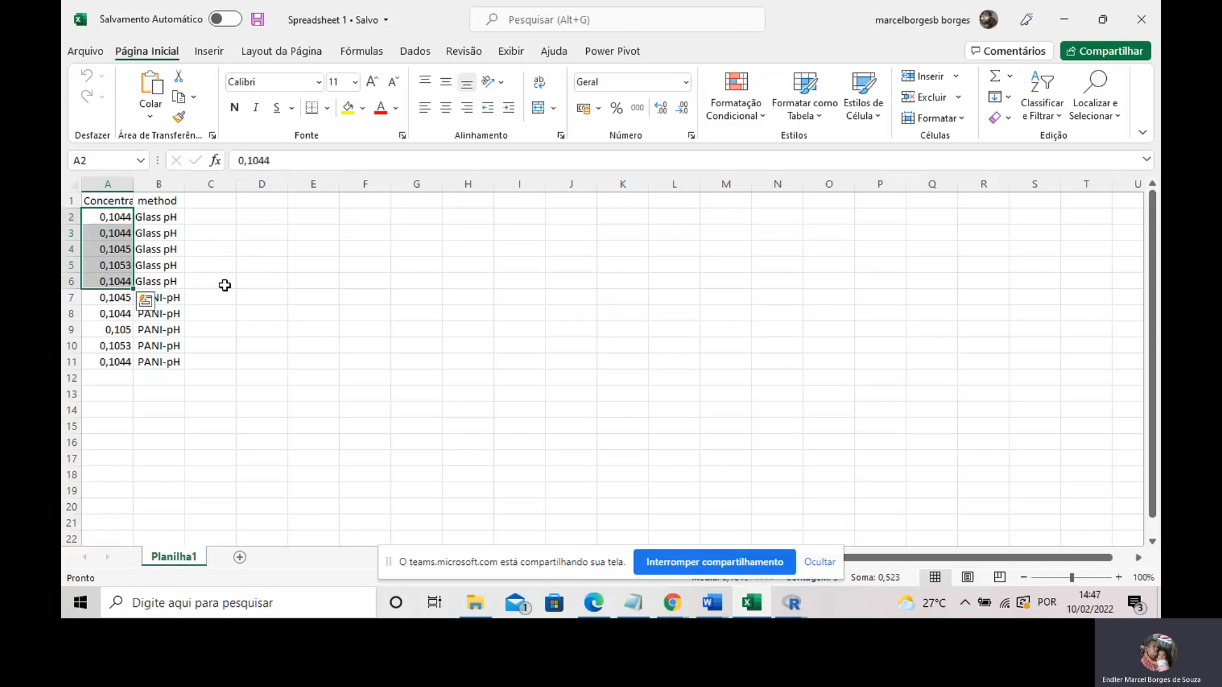
{"action": "left_click", "coordinate": [225, 286]}
{"action": "left_click", "coordinate": [167, 235]}
{"action": "left_click", "coordinate": [160, 218]}
{"action": "left_click_drag", "start_coordinate": [159, 218], "coordinate": [159, 297]}
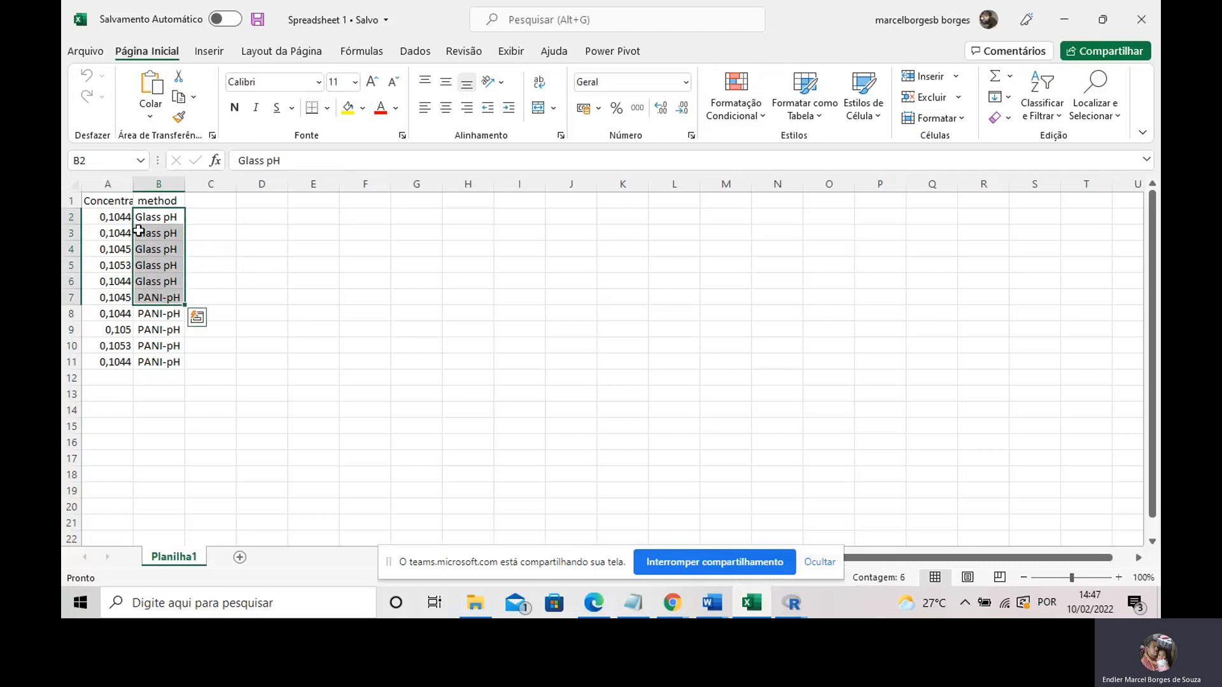
{"action": "left_click", "coordinate": [118, 218]}
{"action": "left_click_drag", "start_coordinate": [118, 219], "coordinate": [124, 281]}
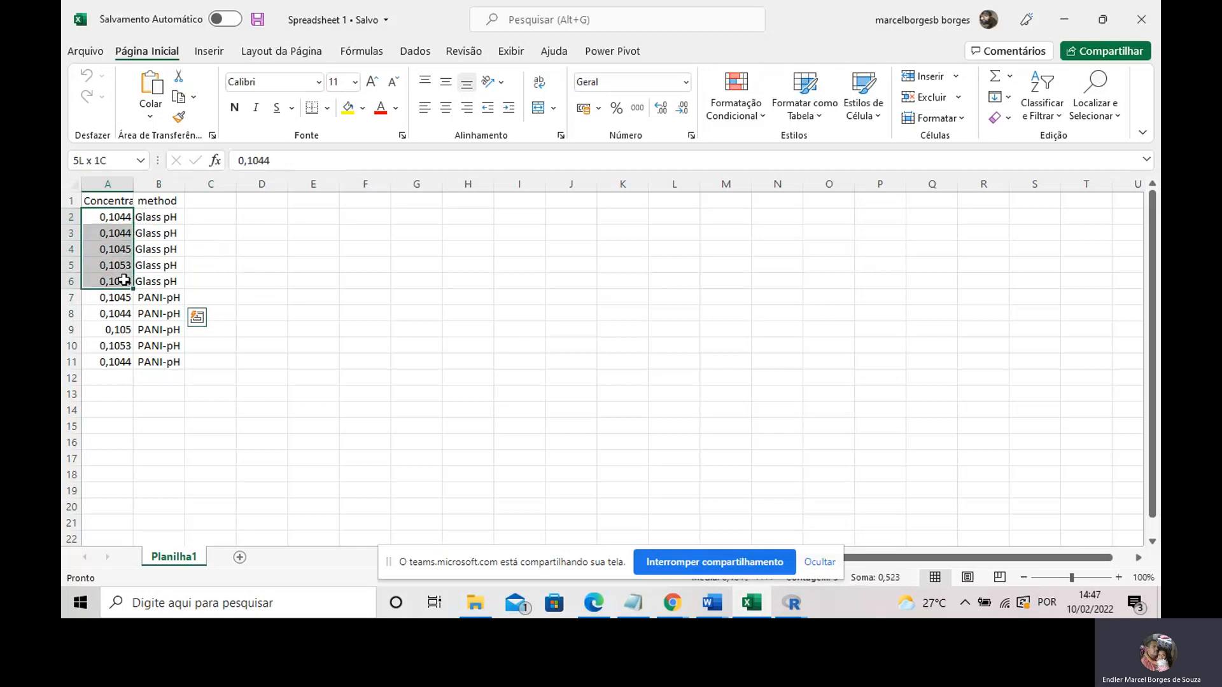
{"action": "left_click", "coordinate": [198, 297]}
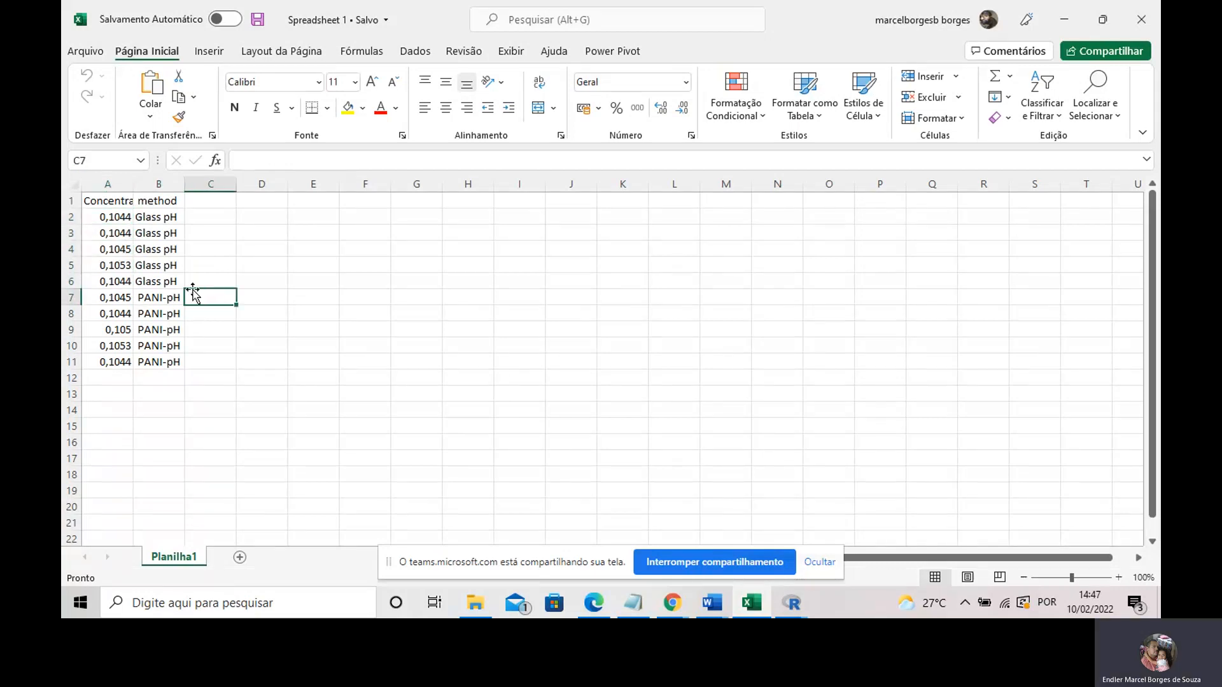
{"action": "left_click", "coordinate": [121, 220]}
{"action": "left_click_drag", "start_coordinate": [121, 219], "coordinate": [118, 287]}
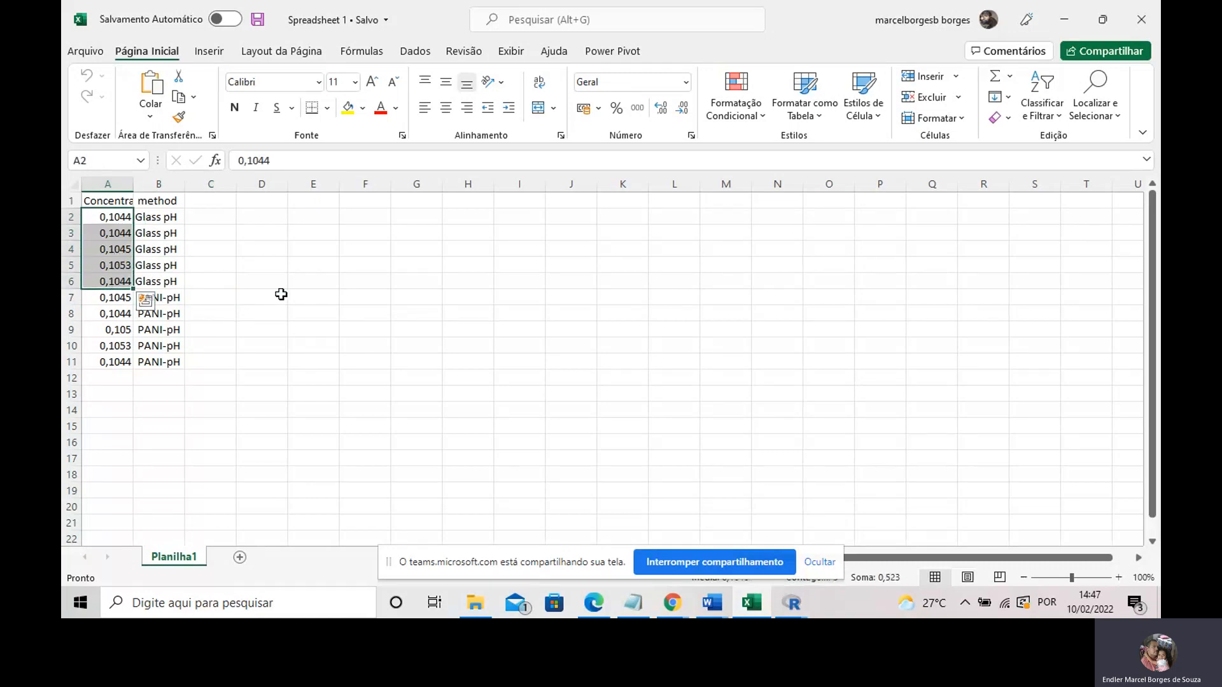
{"action": "left_click", "coordinate": [222, 333]}
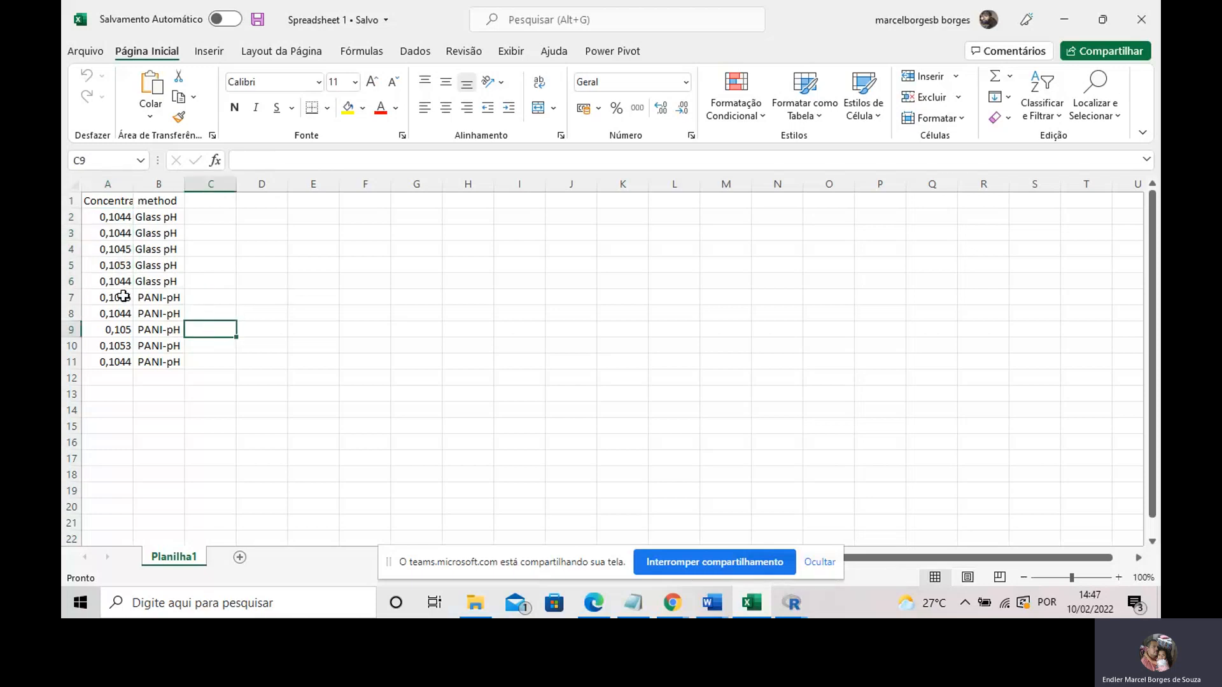
Step: Compare the Glass pH group in rows 2–6 with the PANI-pH group in rows 7–11 across the concentration and method columns
{"action": "left_click_drag", "start_coordinate": [120, 296], "coordinate": [120, 361]}
{"action": "left_click_drag", "start_coordinate": [201, 216], "coordinate": [197, 282]}
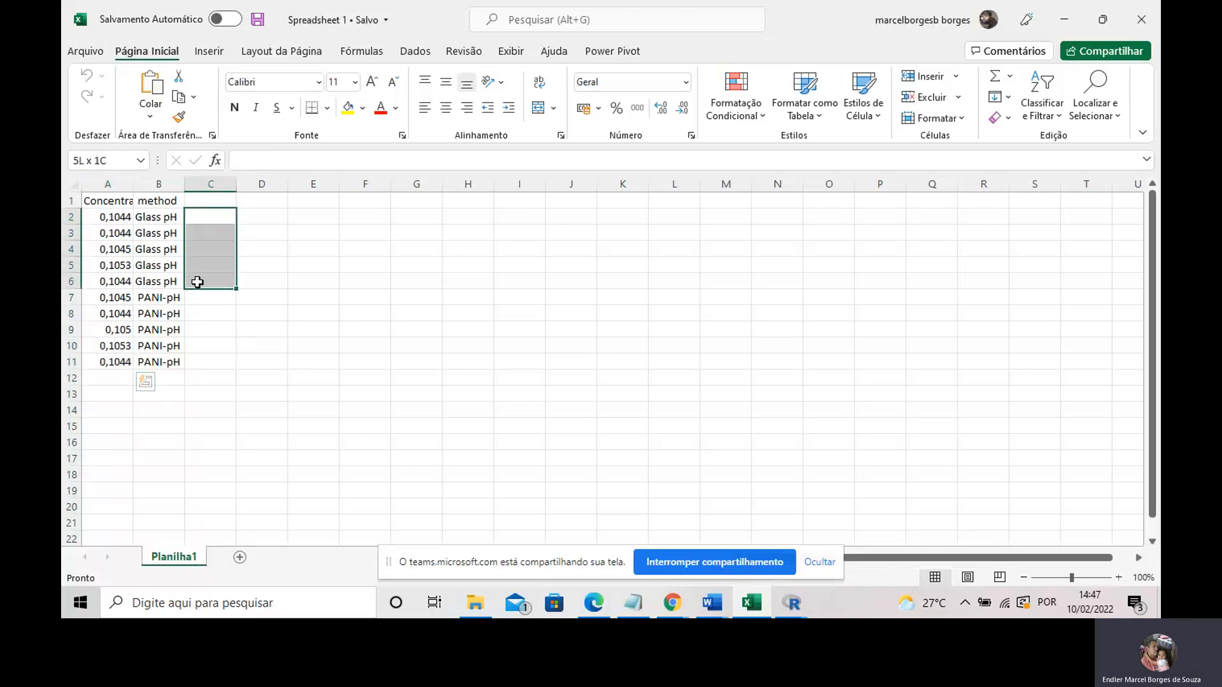
{"action": "left_click_drag", "start_coordinate": [197, 282], "coordinate": [213, 361]}
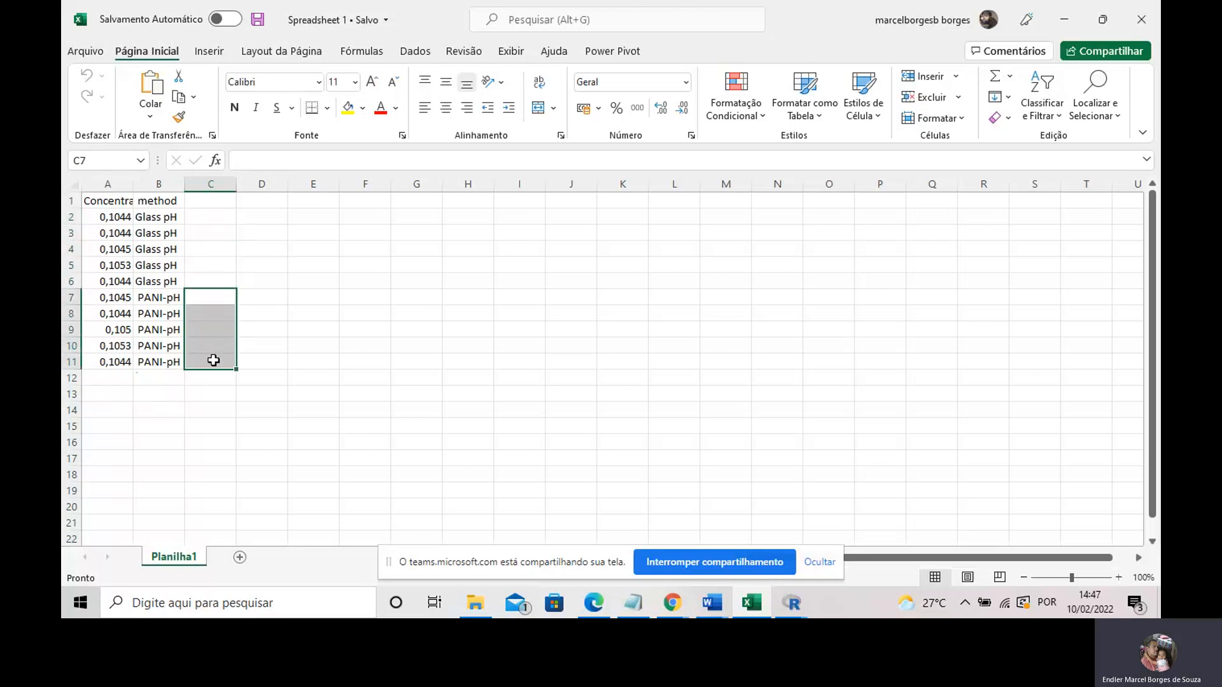
{"action": "left_click_drag", "start_coordinate": [206, 220], "coordinate": [209, 361]}
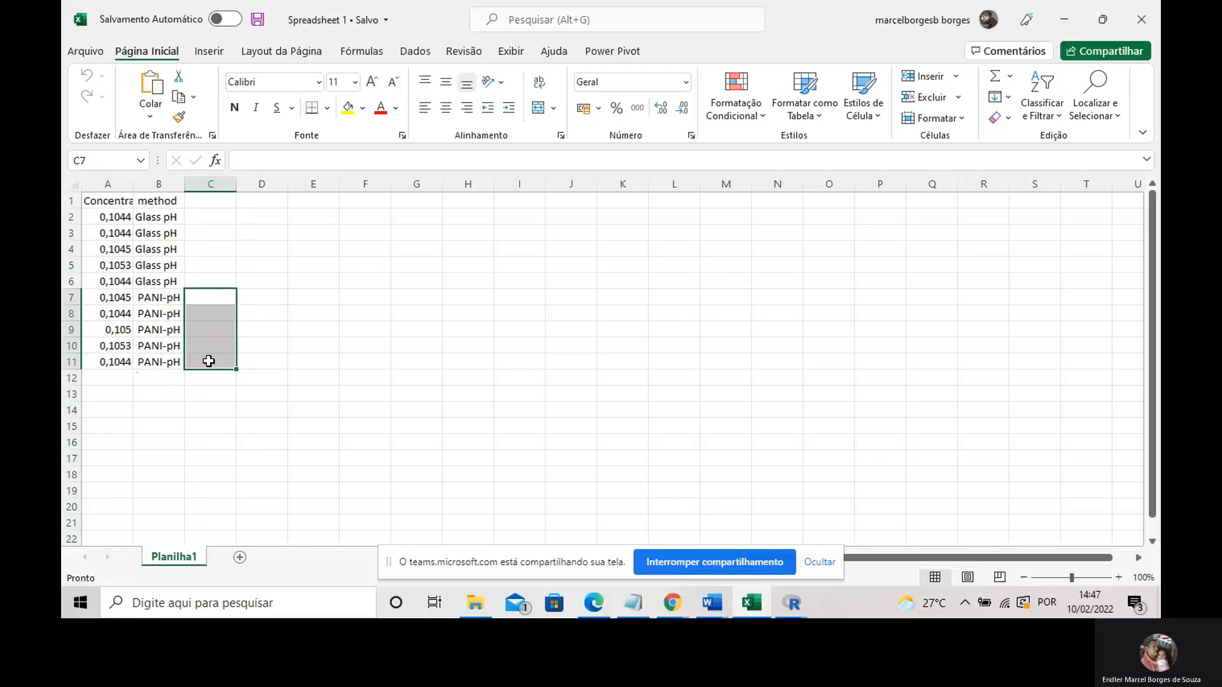
{"action": "left_click", "coordinate": [111, 216]}
{"action": "left_click_drag", "start_coordinate": [110, 216], "coordinate": [118, 362]}
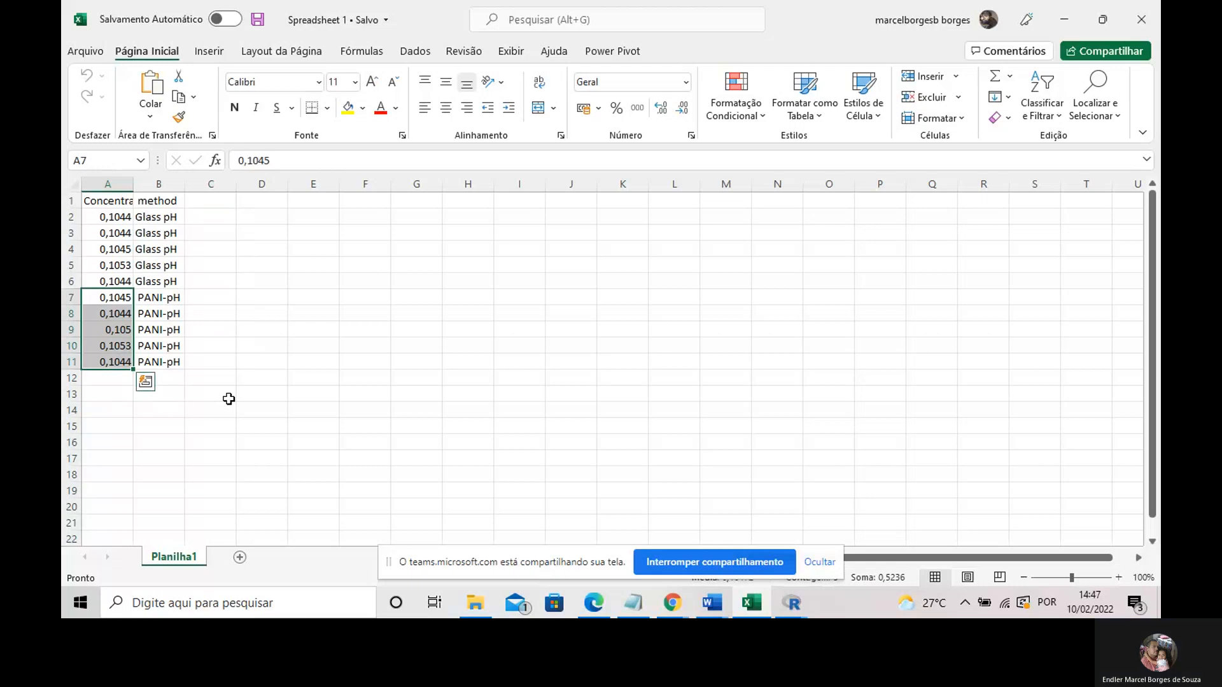
{"action": "left_click_drag", "start_coordinate": [155, 299], "coordinate": [161, 356]}
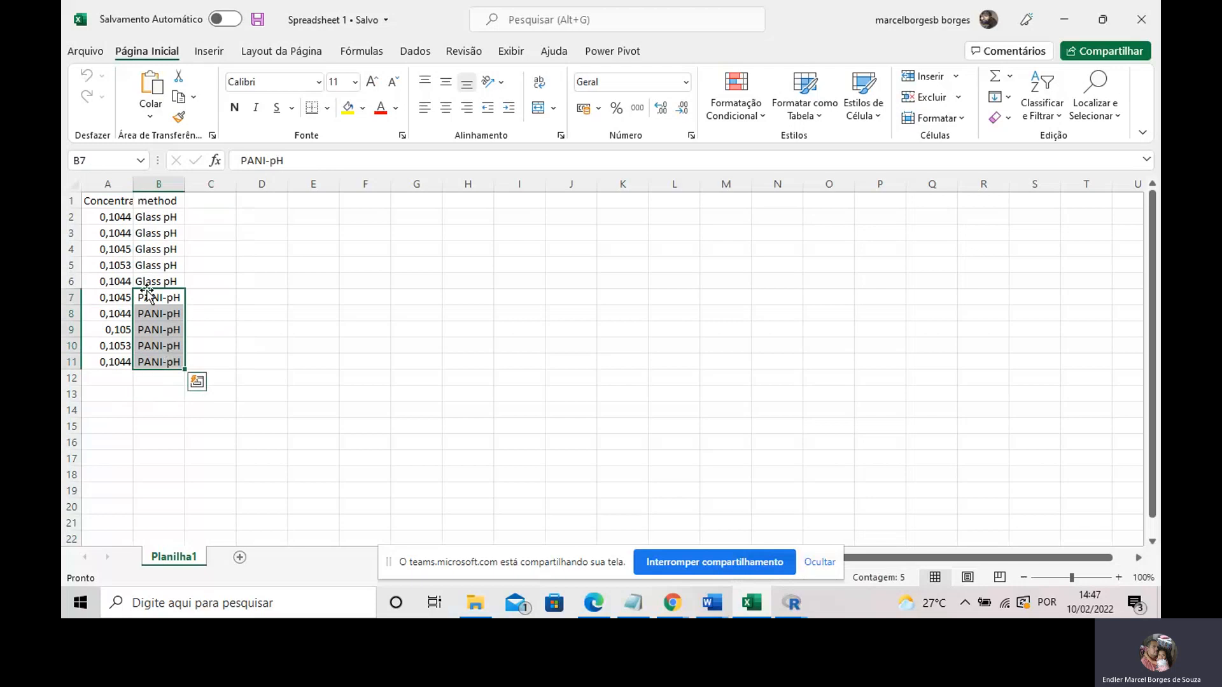
{"action": "left_click_drag", "start_coordinate": [156, 218], "coordinate": [156, 285]}
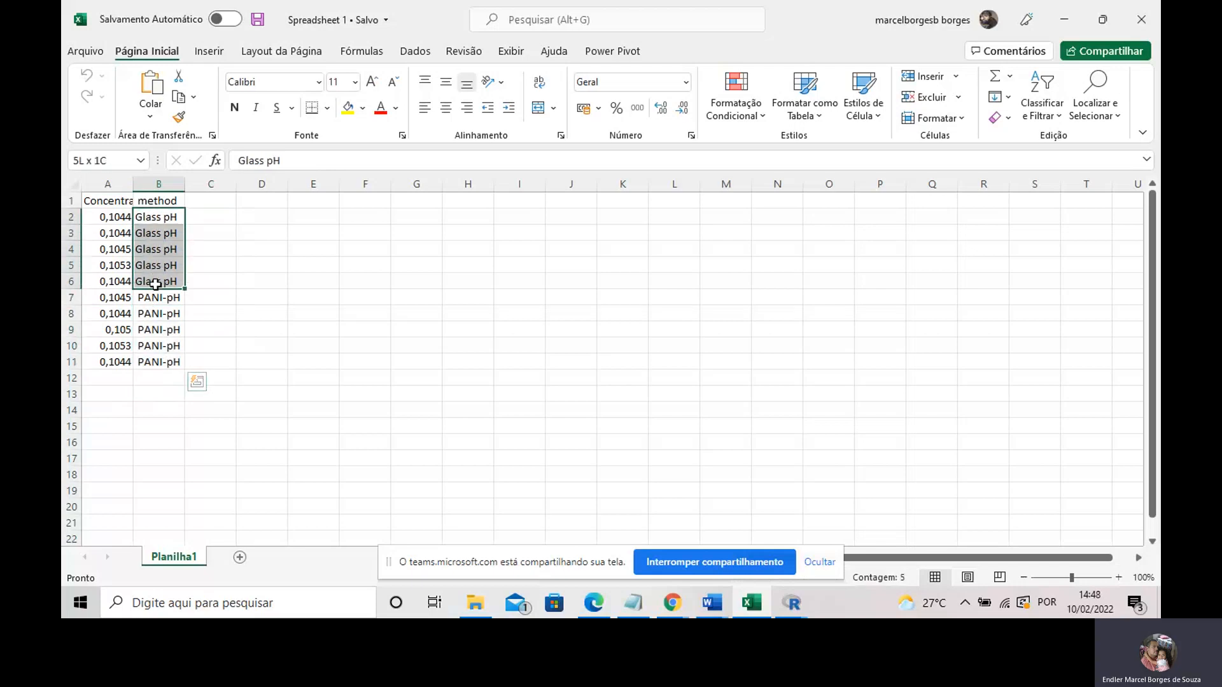
{"action": "left_click_drag", "start_coordinate": [155, 285], "coordinate": [156, 285]}
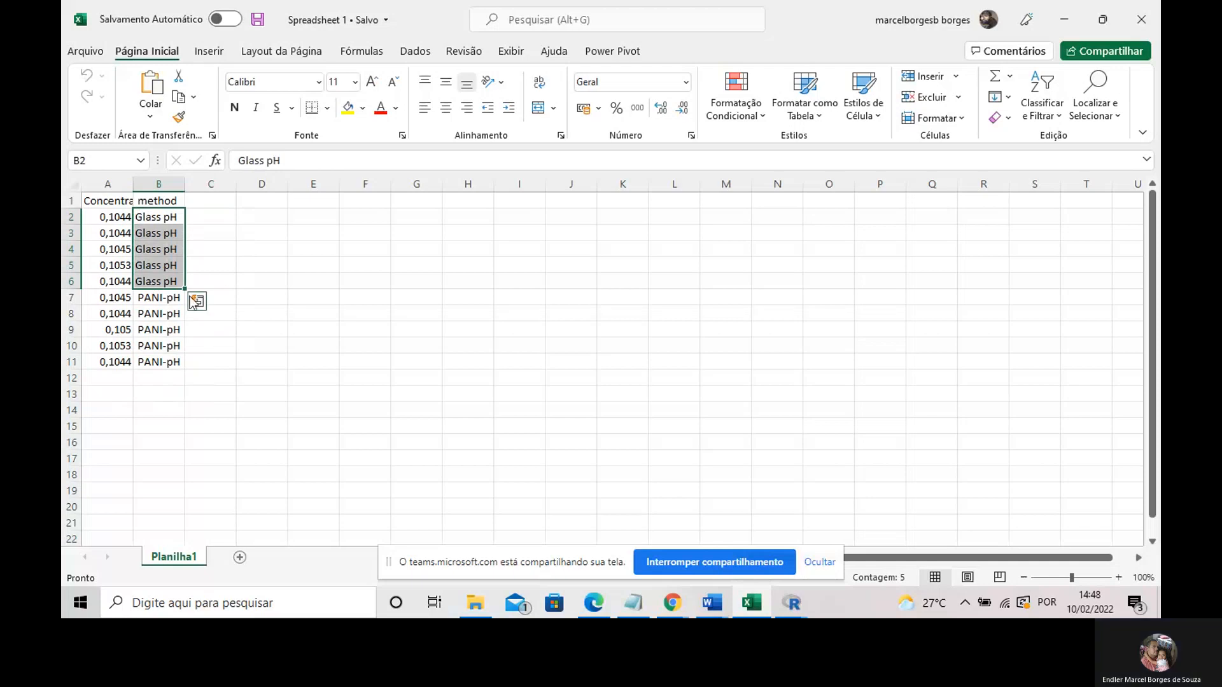
{"action": "left_click", "coordinate": [255, 227]}
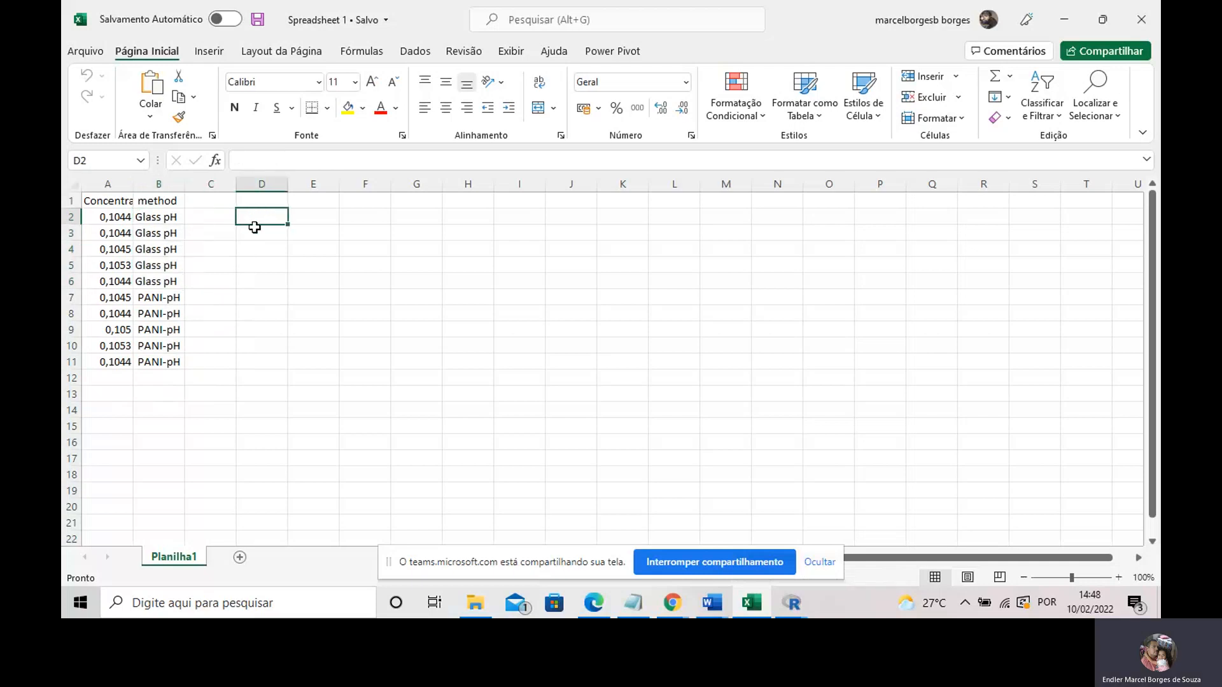
{"action": "left_click_drag", "start_coordinate": [114, 217], "coordinate": [117, 281]}
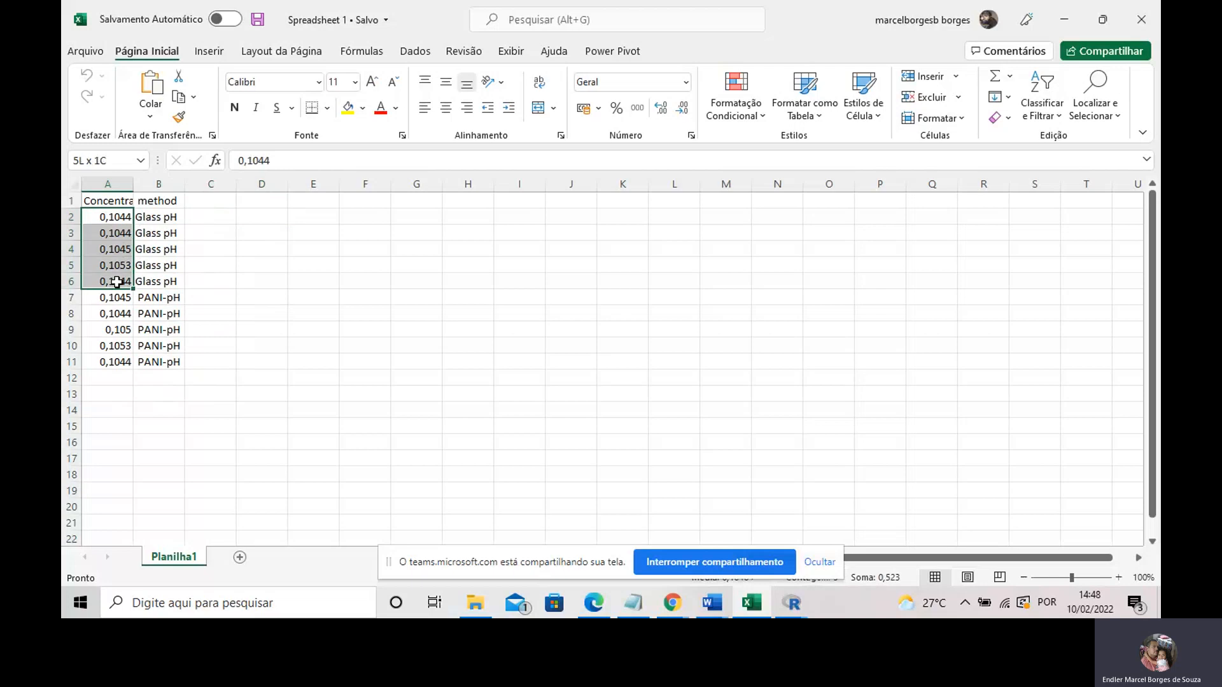
{"action": "left_click", "coordinate": [257, 297]}
{"action": "left_click", "coordinate": [277, 218]}
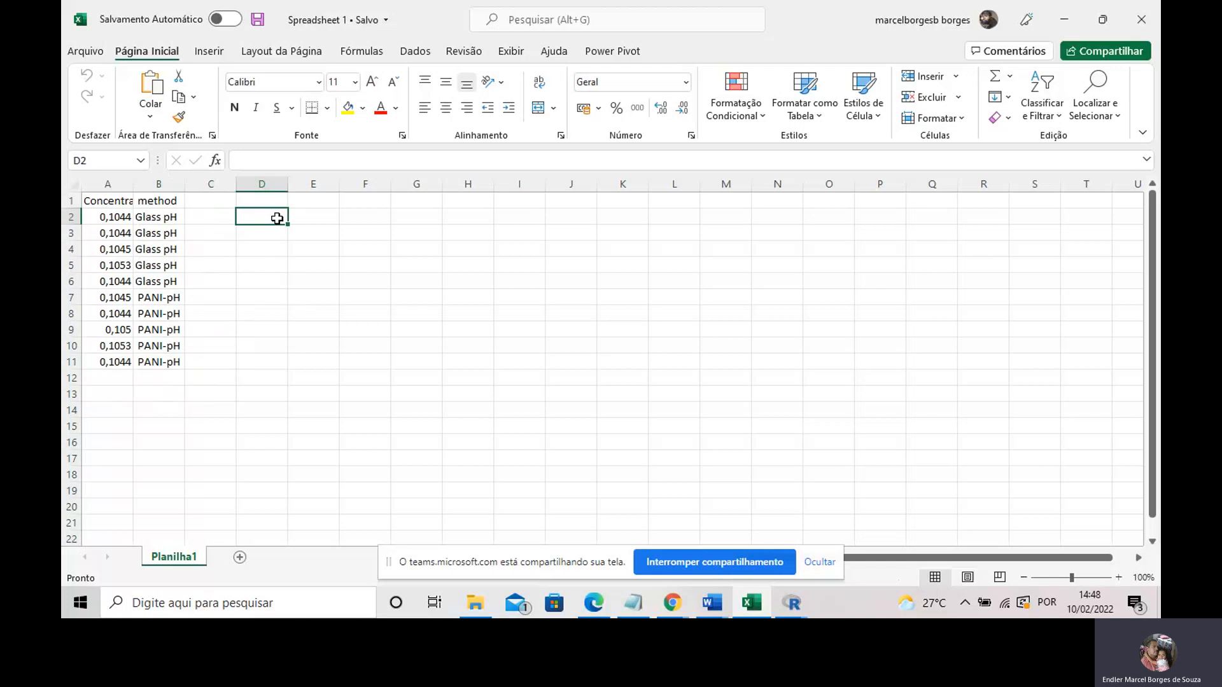
{"action": "left_click", "coordinate": [248, 242]}
{"action": "left_click", "coordinate": [116, 219]}
{"action": "left_click_drag", "start_coordinate": [115, 220], "coordinate": [121, 282]}
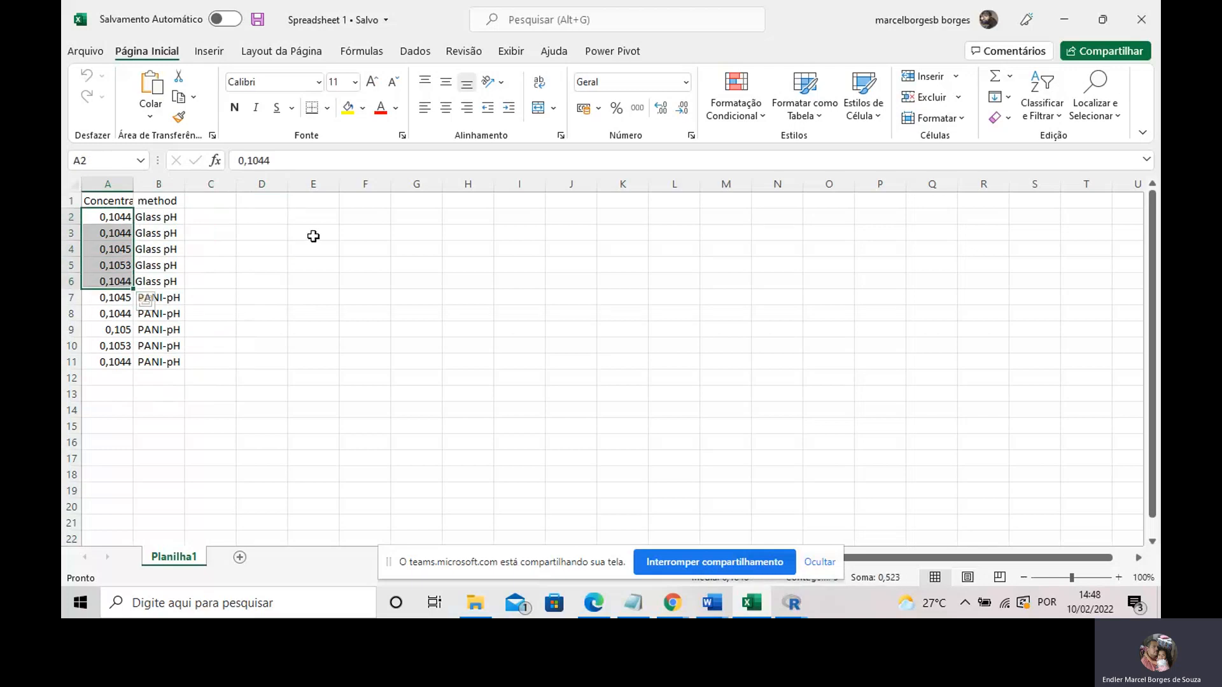
{"action": "left_click", "coordinate": [672, 602]}
{"action": "left_click", "coordinate": [613, 541]}
{"action": "left_click", "coordinate": [647, 442]}
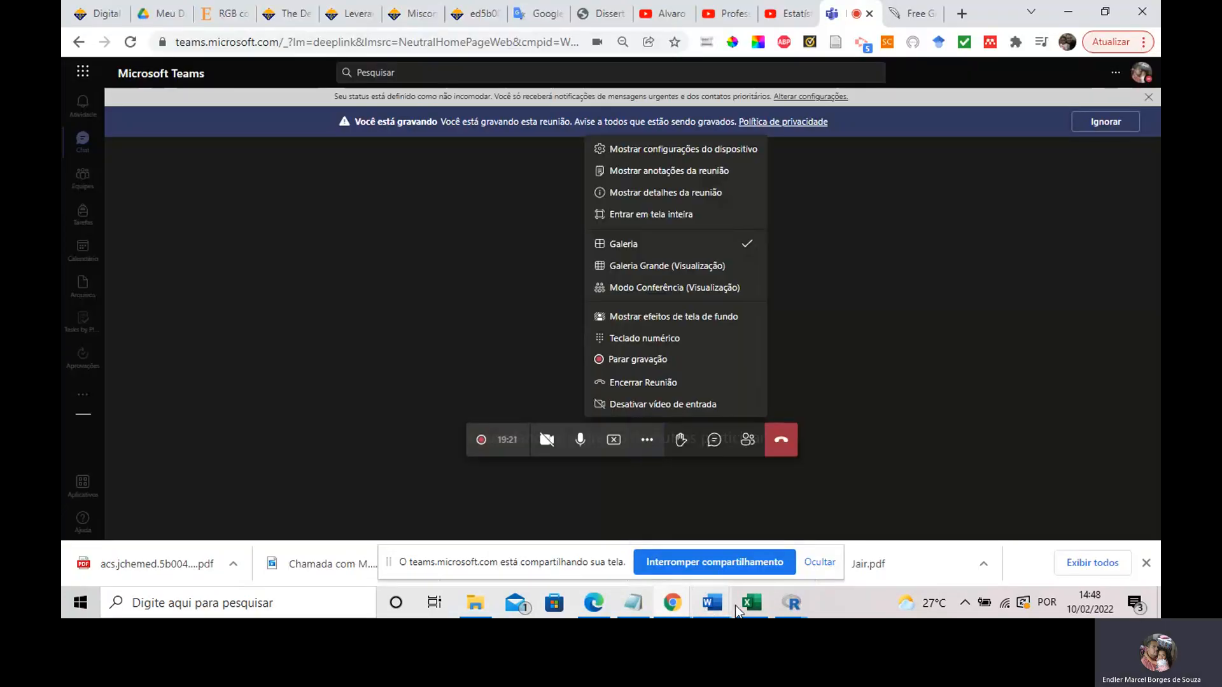
{"action": "left_click", "coordinate": [752, 603]}
{"action": "left_click", "coordinate": [370, 337]}
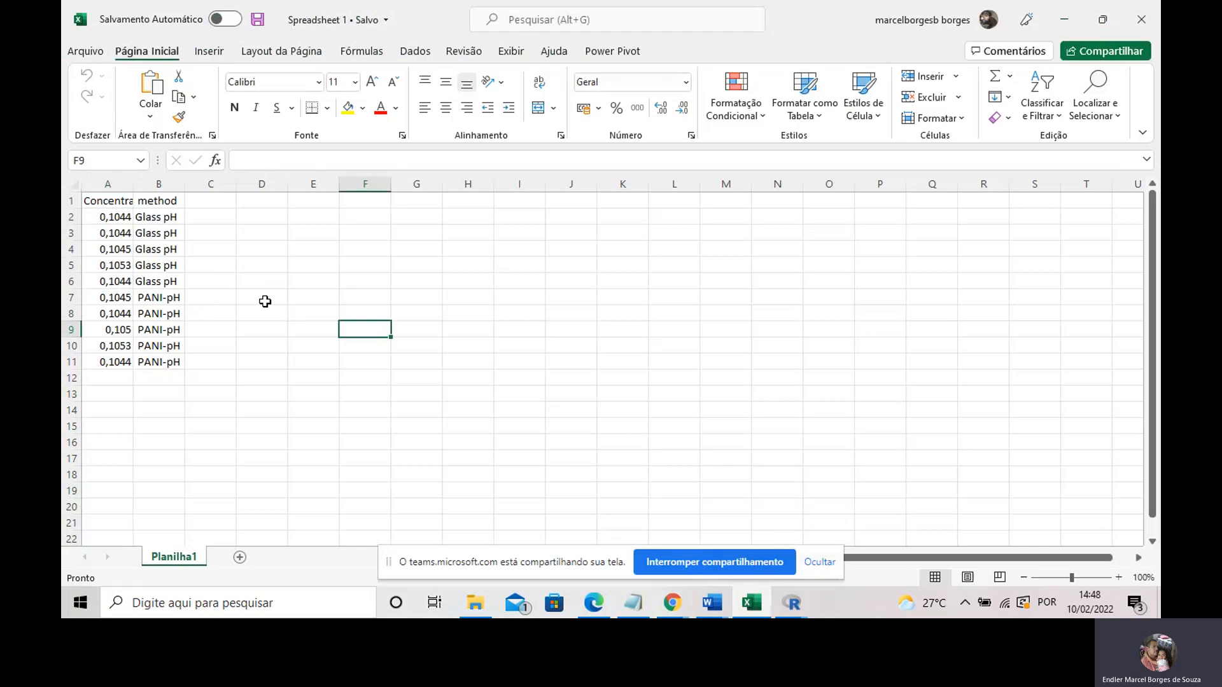
Step: Calculate the standard deviation of the Glass pH concentrations A2:A6 in cell D2 with DESVPAD
{"action": "left_click", "coordinate": [249, 214]}
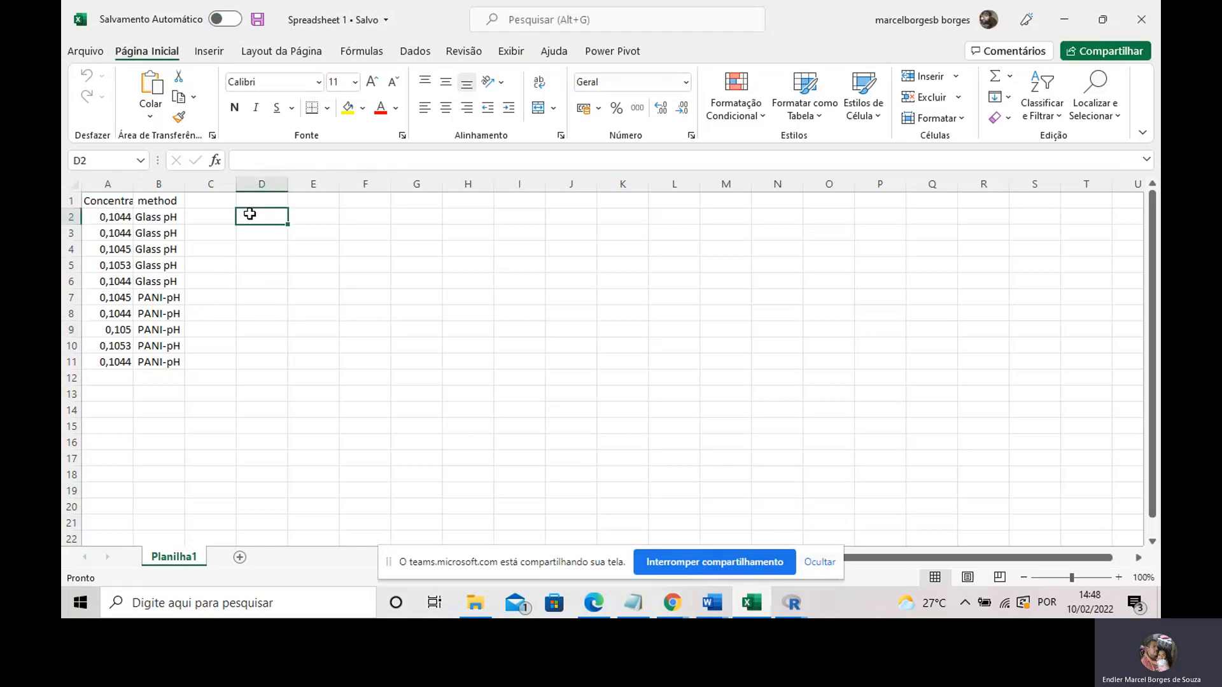
{"action": "type", "text": "=desvpad("}
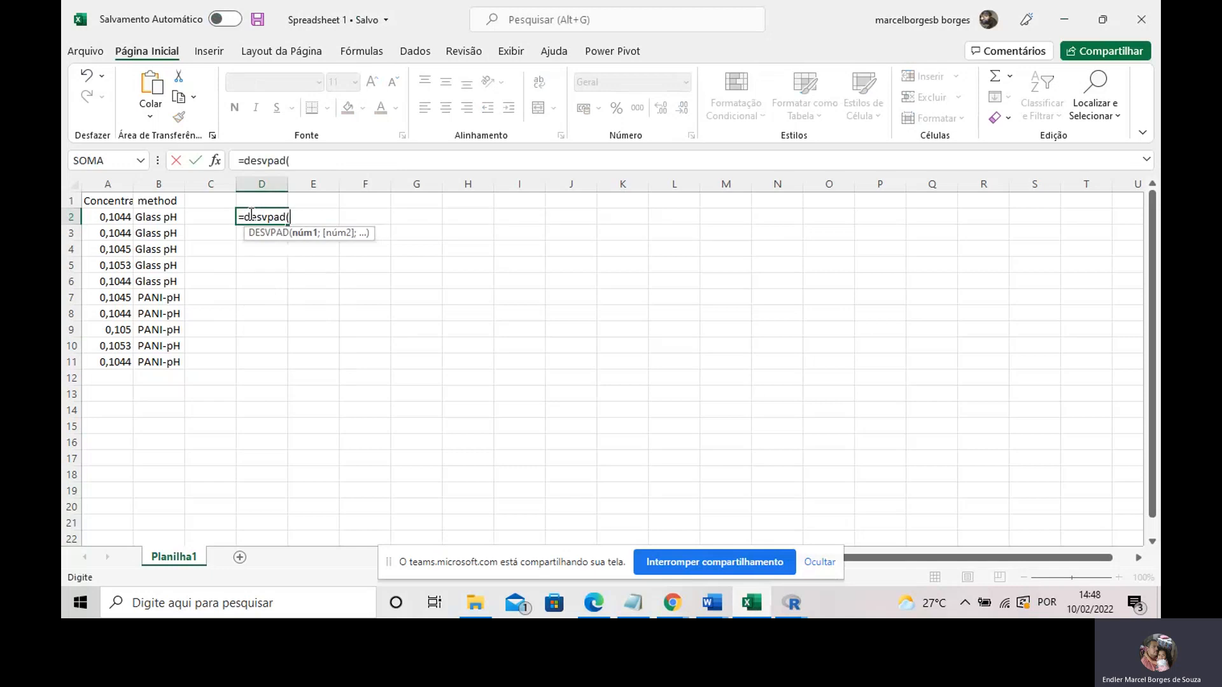
{"action": "left_click_drag", "start_coordinate": [113, 218], "coordinate": [105, 283]}
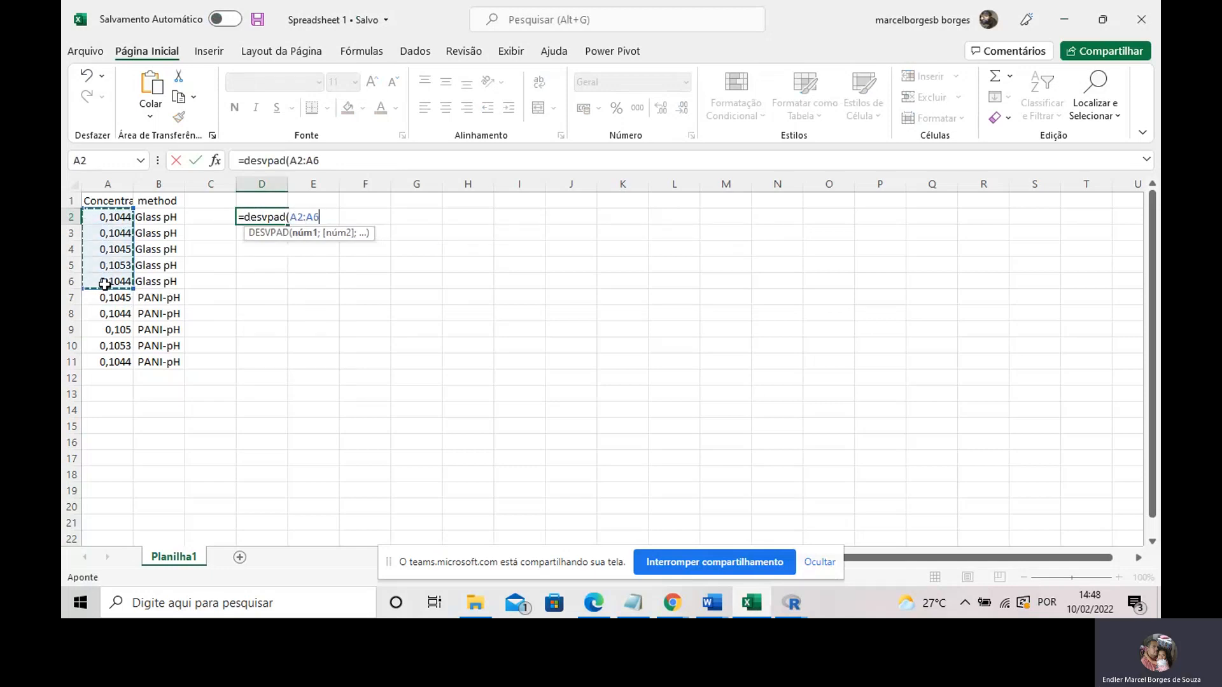
{"action": "key", "text": "ctrl+Return"}
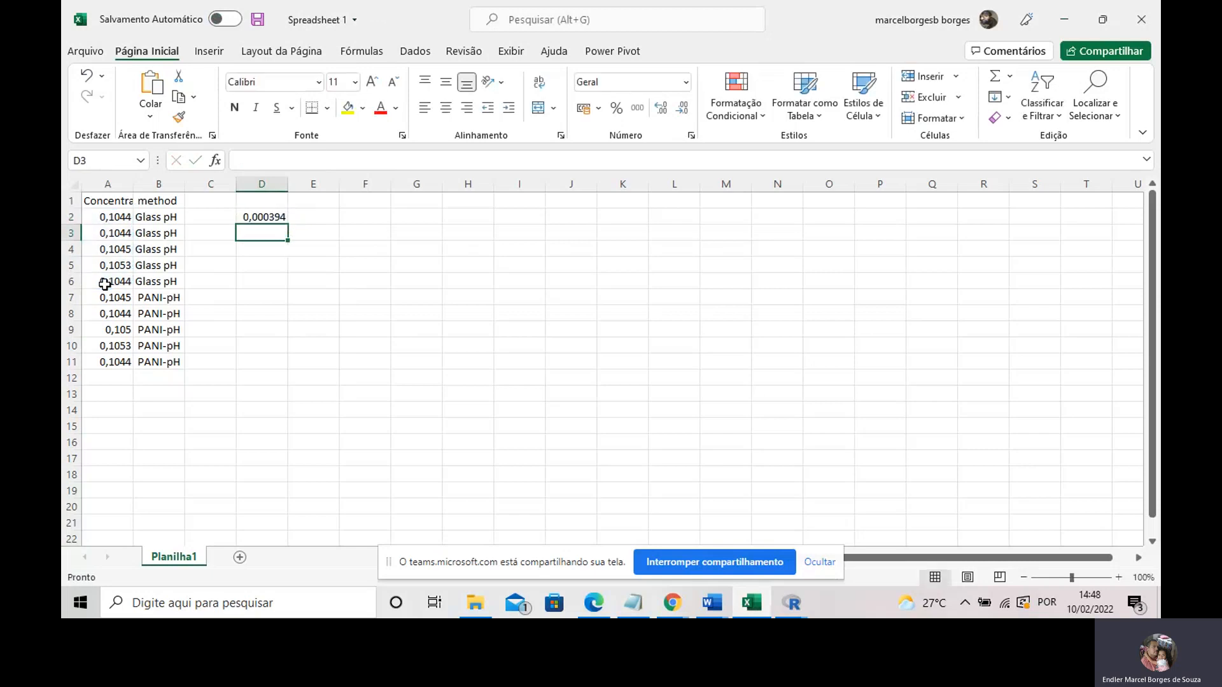
Step: Calculate the standard deviation of the PANI-pH concentrations A7:A11 in cell E2 with DESVPAD
{"action": "left_click", "coordinate": [309, 218]}
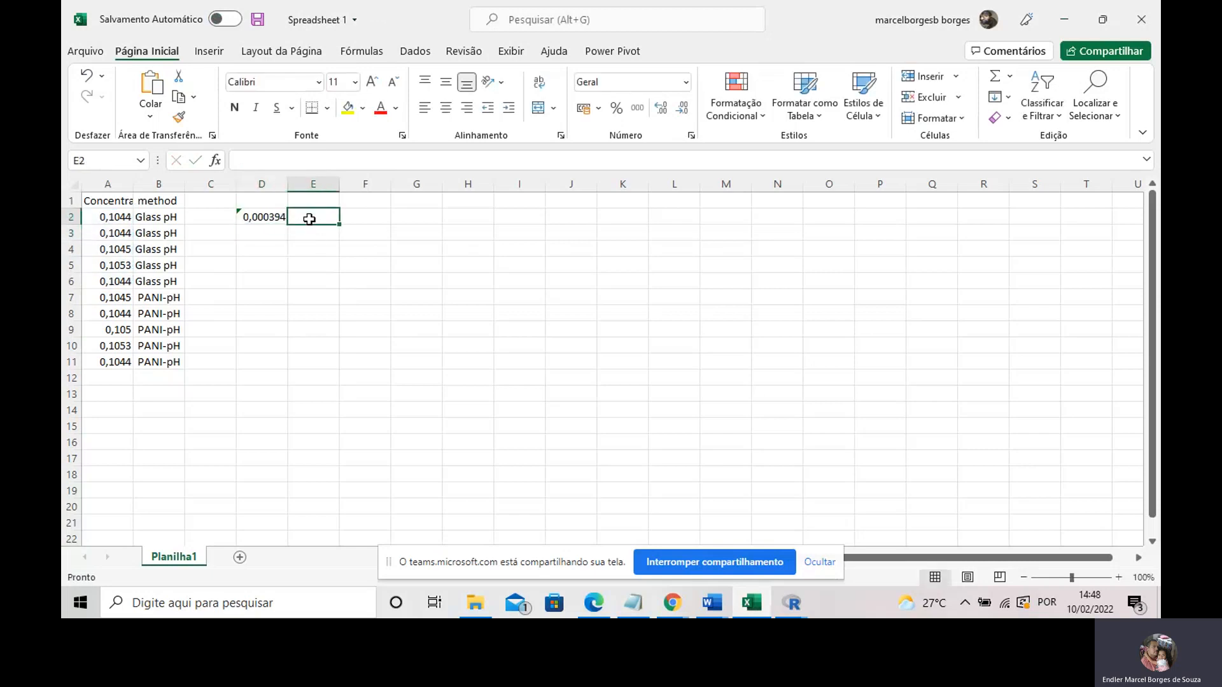
{"action": "type", "text": "=desvpad\\9"}
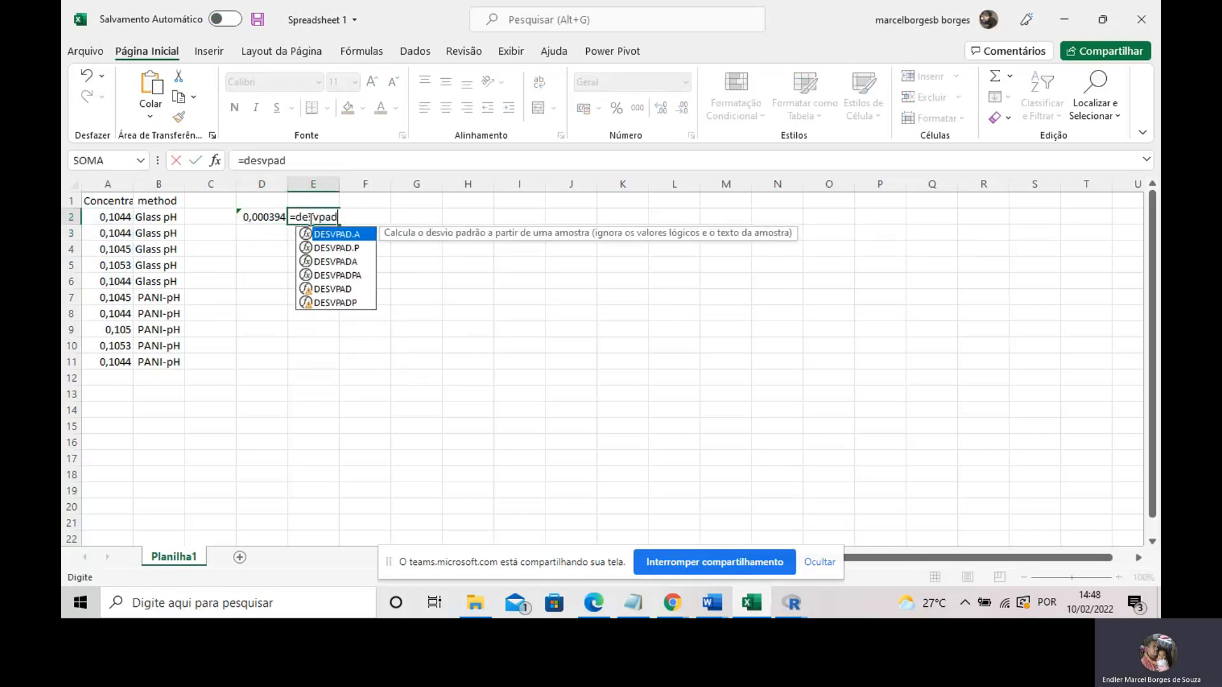
{"action": "key", "text": "BackSpace"}
{"action": "key", "text": "BackSpace"}
{"action": "type", "text": "("}
{"action": "left_click_drag", "start_coordinate": [105, 299], "coordinate": [108, 364]}
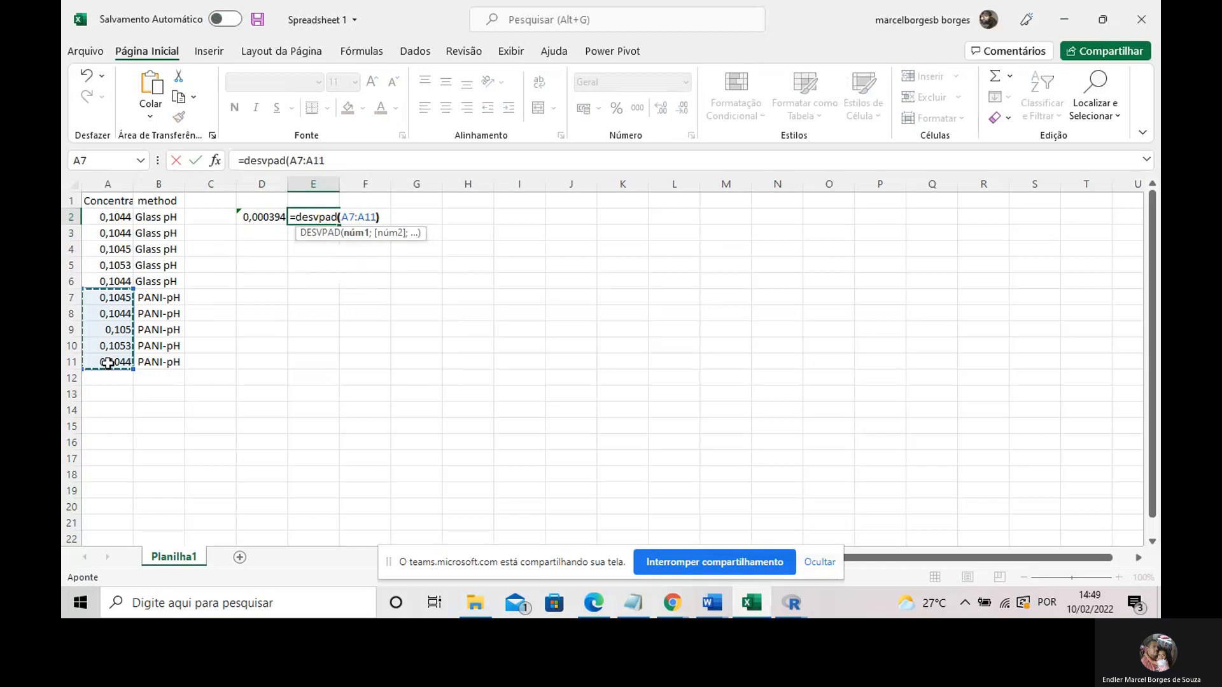
{"action": "key", "text": "Return"}
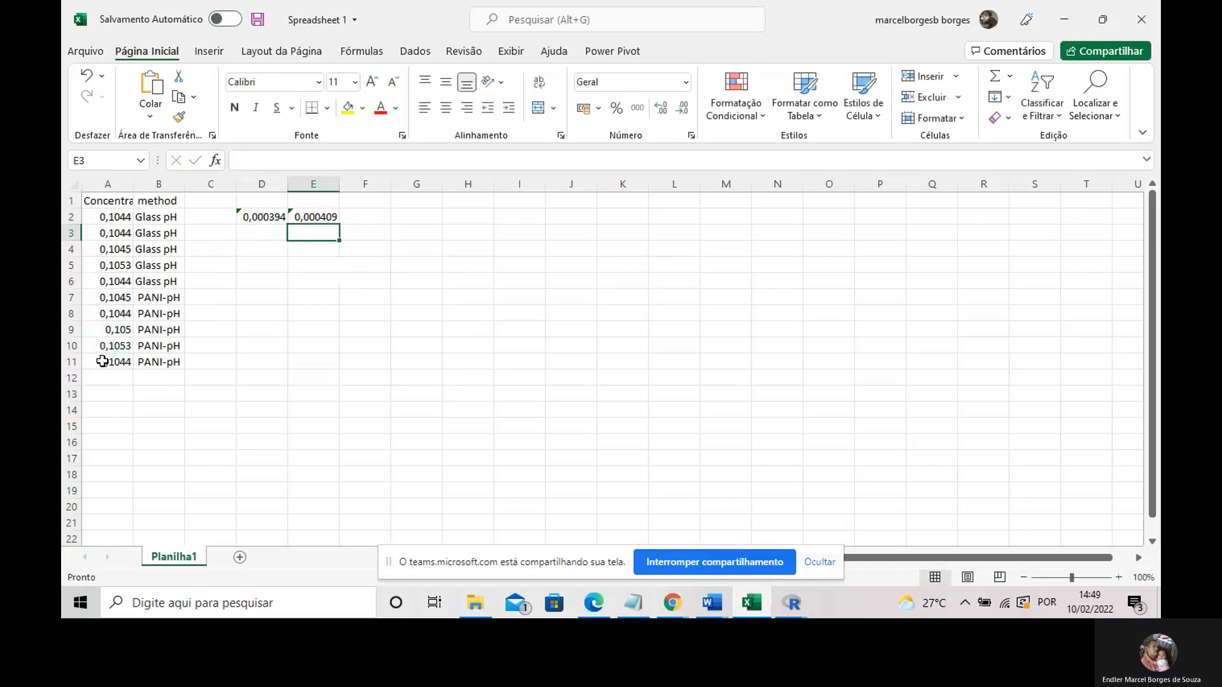
Step: Calculate the mean of the Glass pH concentrations A2:A6 in cell D3 with MÉDIA
{"action": "left_click", "coordinate": [244, 236]}
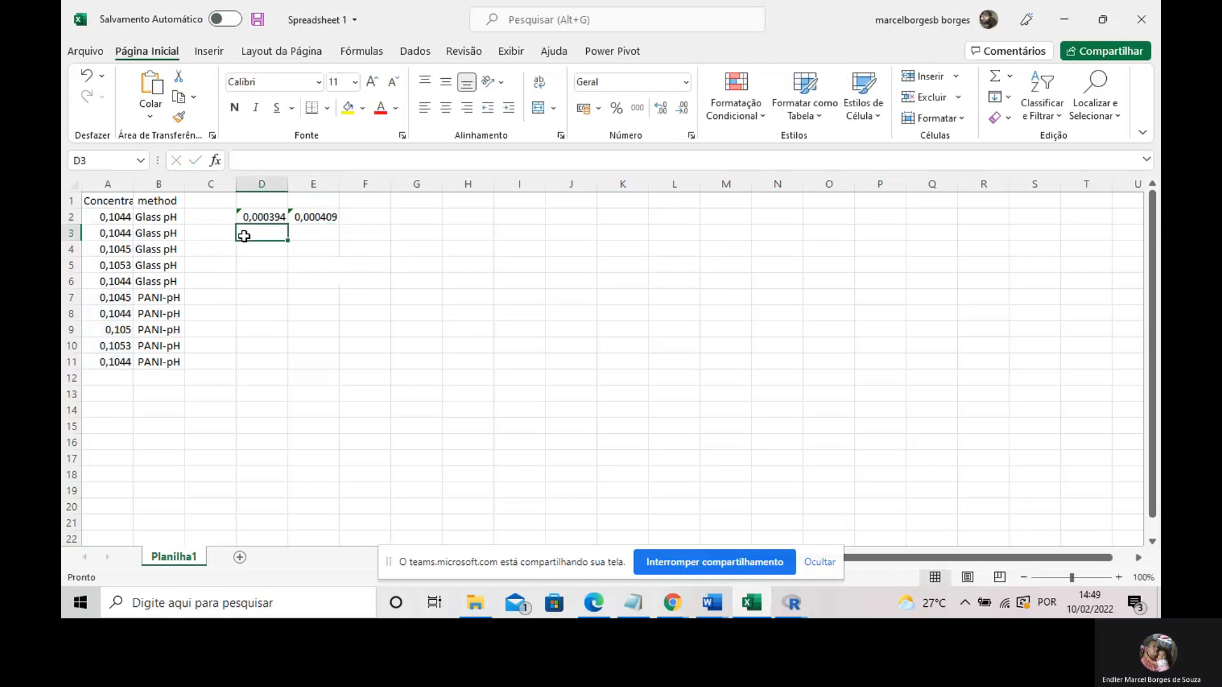
{"action": "type", "text": "="}
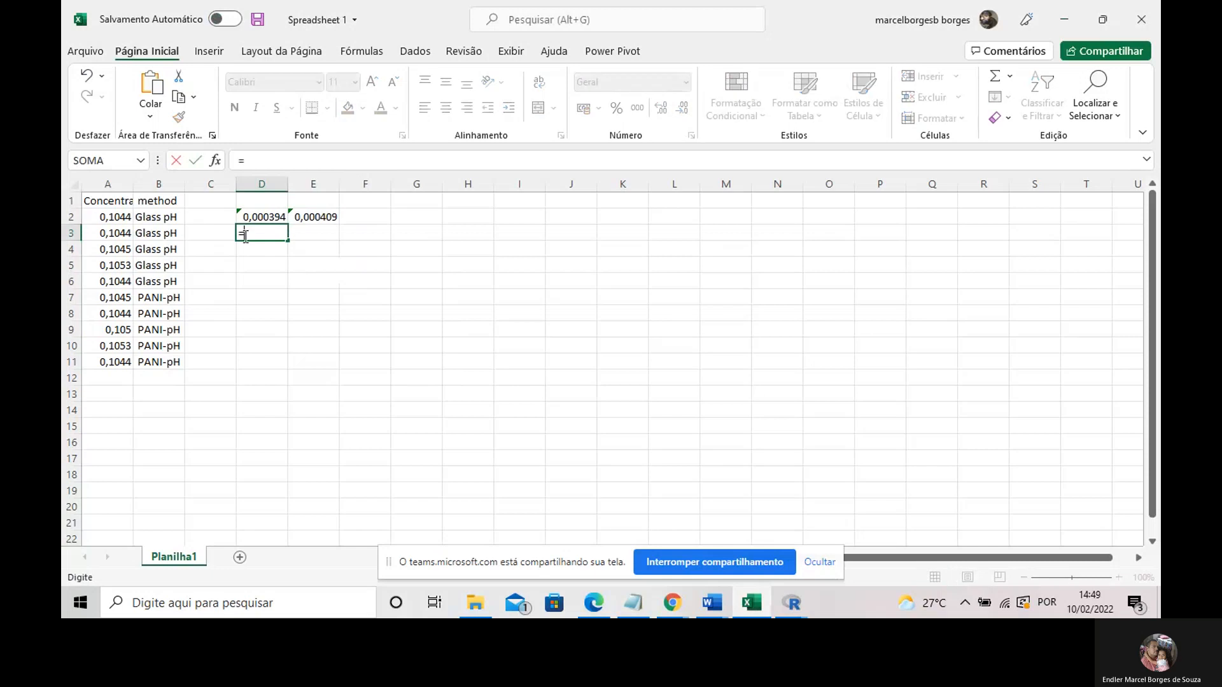
{"action": "type", "text": "média"}
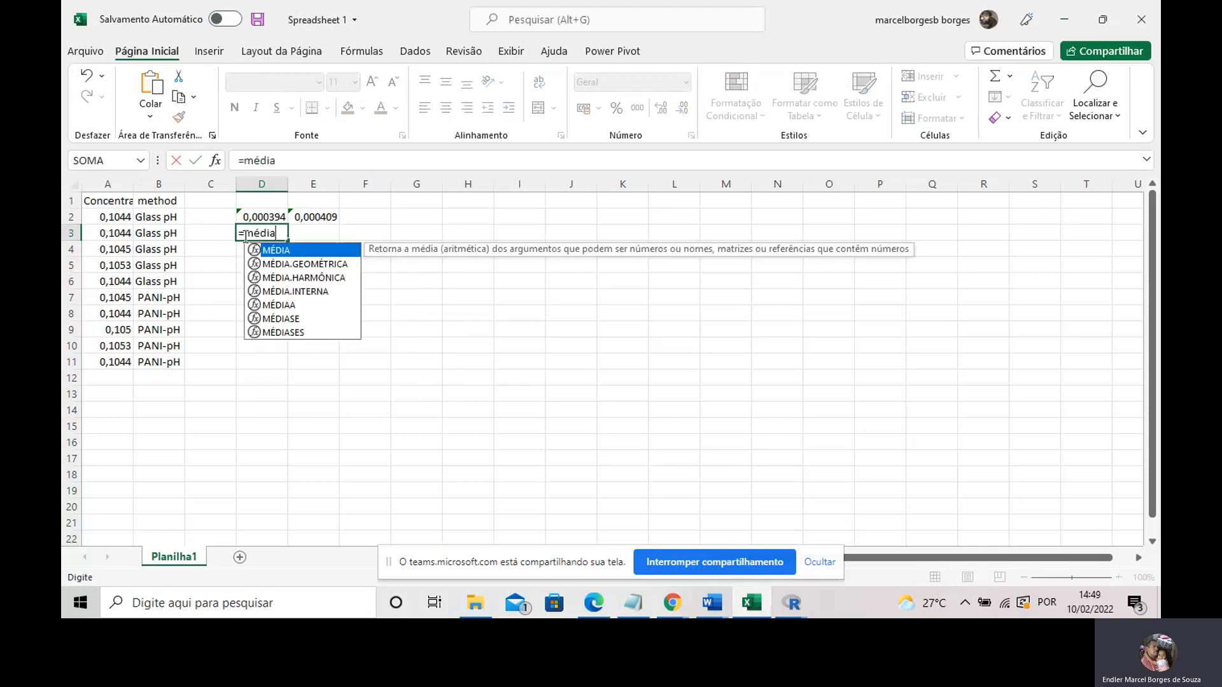
{"action": "type", "text": "("}
{"action": "mouse_move", "coordinate": [122, 215]}
{"action": "left_mouse_down"}
{"action": "mouse_move", "coordinate": [105, 233]}
{"action": "mouse_move", "coordinate": [107, 282]}
{"action": "left_mouse_up"}
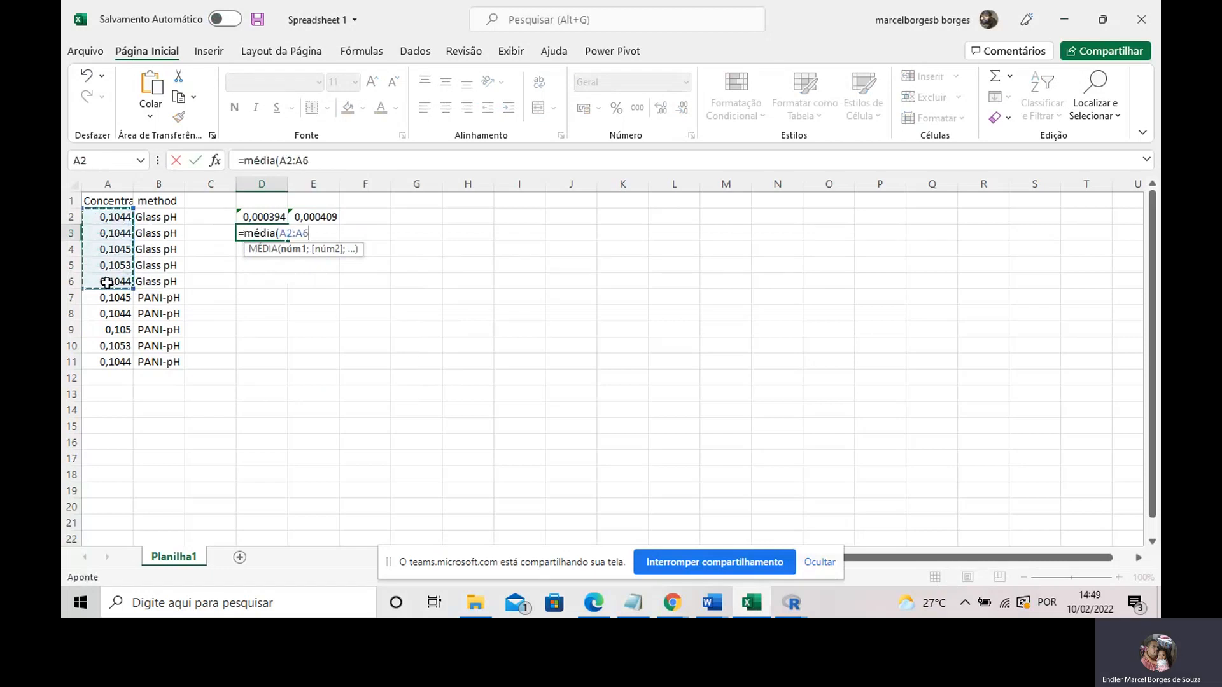
{"action": "type", "text": ")"}
{"action": "key", "text": "Return"}
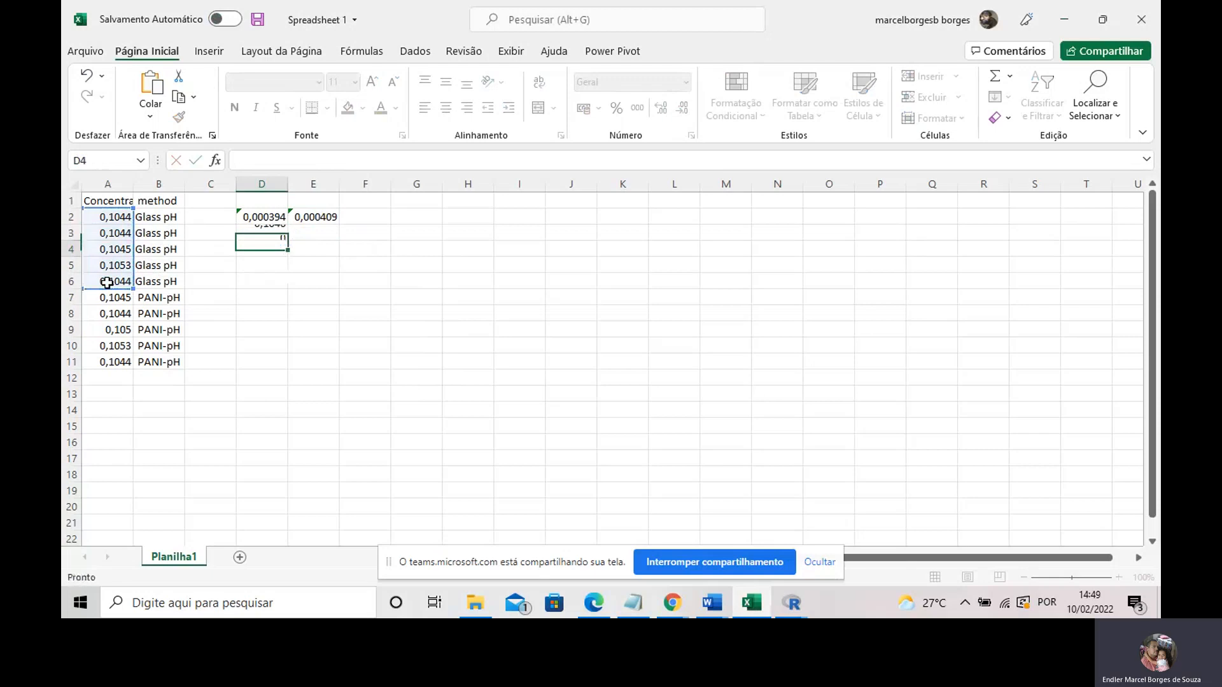
Step: Calculate the mean of the PANI-pH concentrations A7:A11 in cell E3 with MÉDIA
{"action": "double_click", "coordinate": [304, 232]}
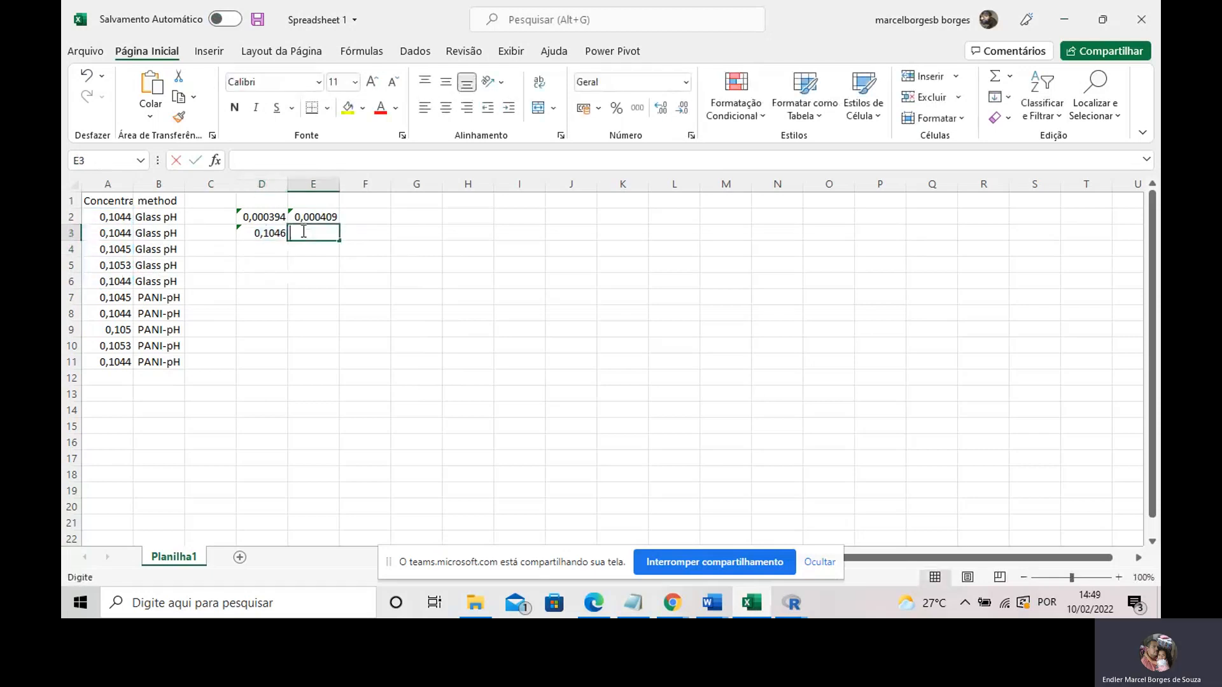
{"action": "type", "text": "=m"}
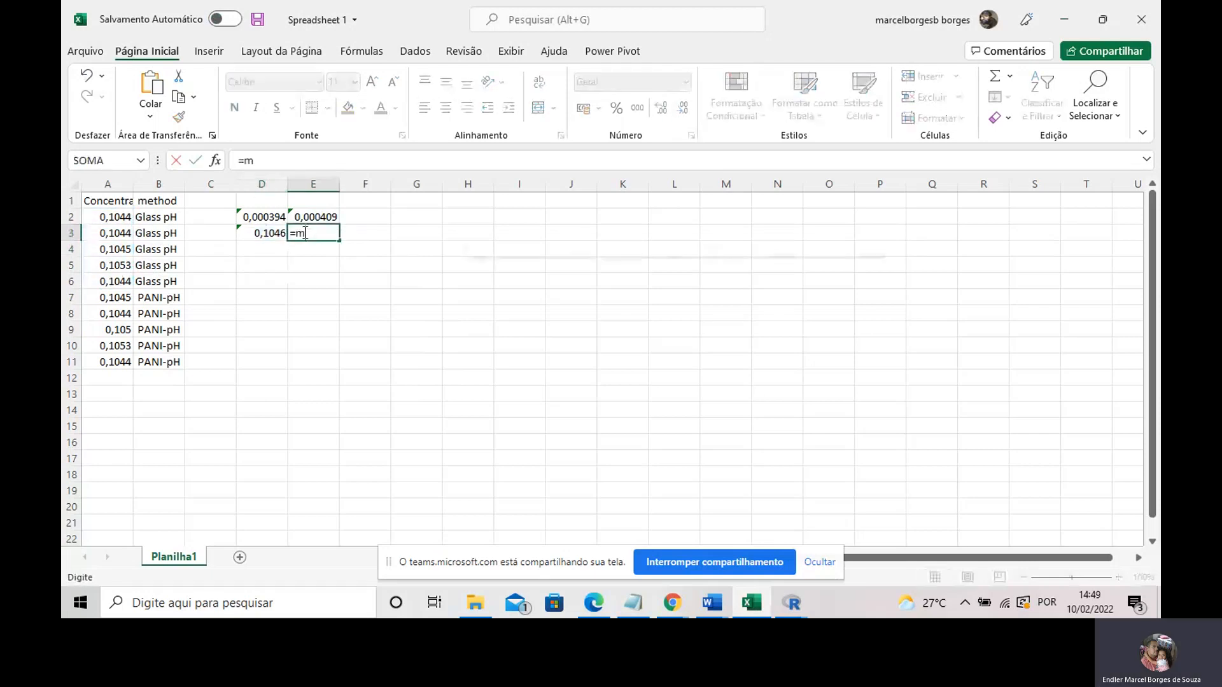
{"action": "type", "text": "édia("}
{"action": "left_click", "coordinate": [107, 362]}
{"action": "left_click_drag", "start_coordinate": [107, 362], "coordinate": [101, 301]}
{"action": "type", "text": ")"}
{"action": "key", "text": "Return"}
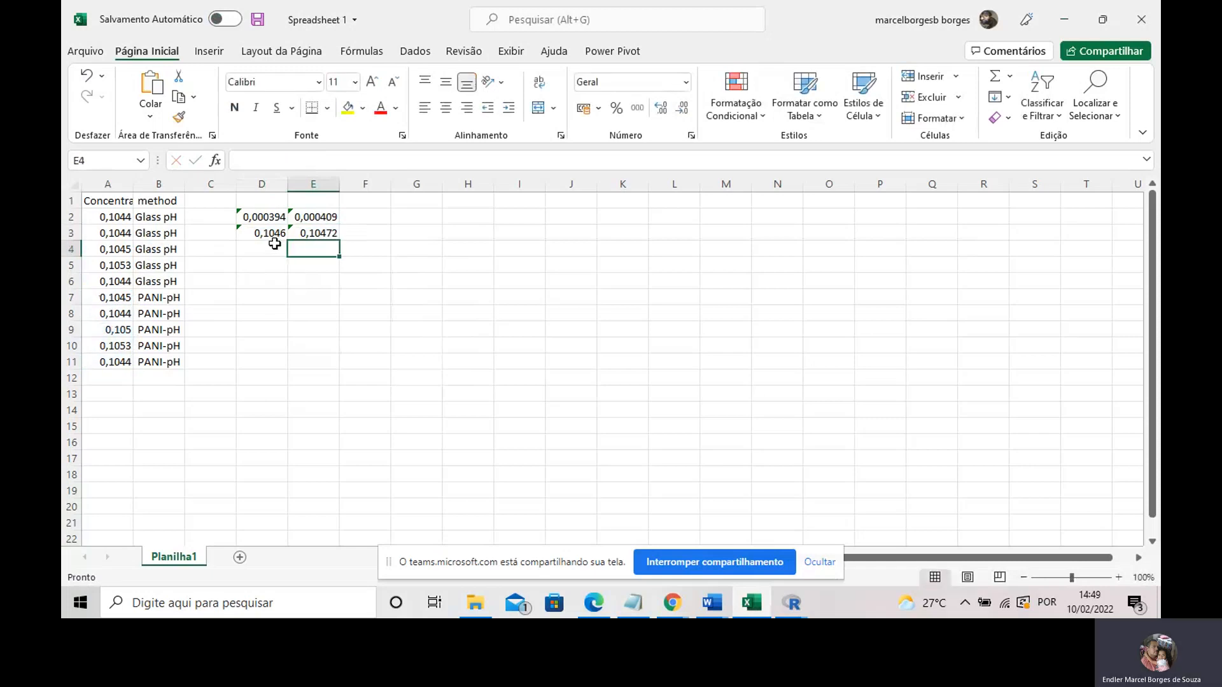
Step: Compare the standard deviations in D2:E2 and the means in D3:E3 for the Glass pH and PANI-pH methods
{"action": "left_click_drag", "start_coordinate": [258, 229], "coordinate": [324, 217]}
{"action": "left_click", "coordinate": [300, 280]}
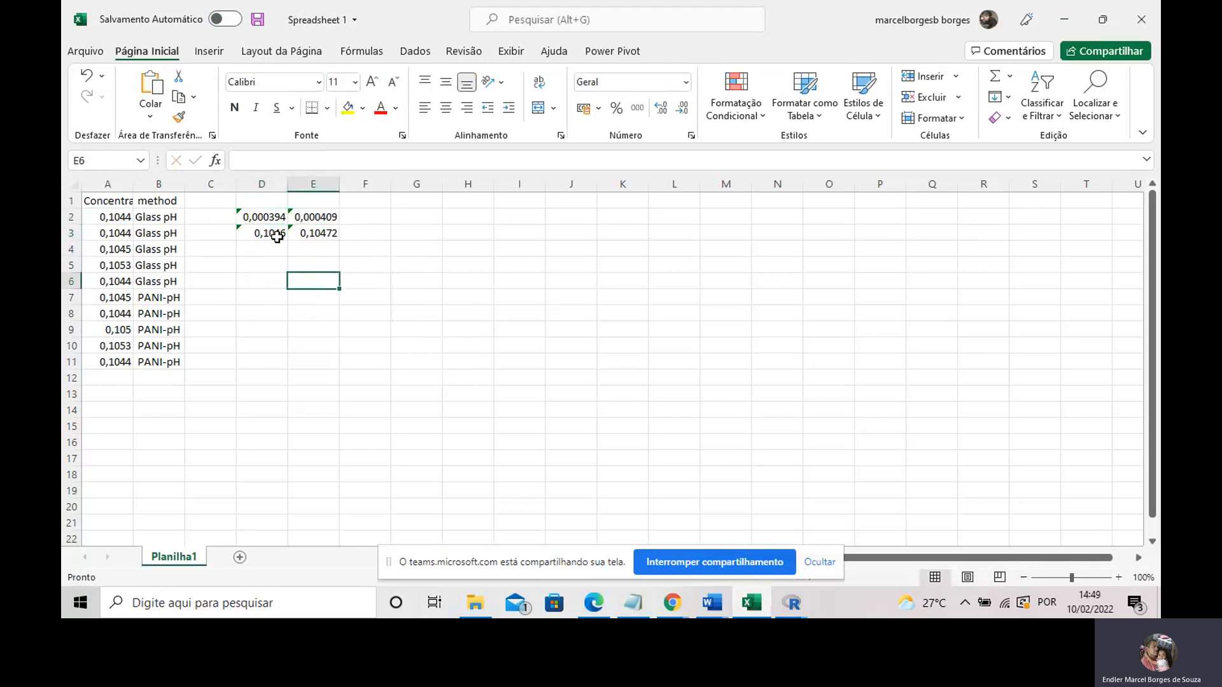
{"action": "left_click", "coordinate": [313, 219]}
{"action": "left_click", "coordinate": [271, 230]}
{"action": "left_click", "coordinate": [311, 232]}
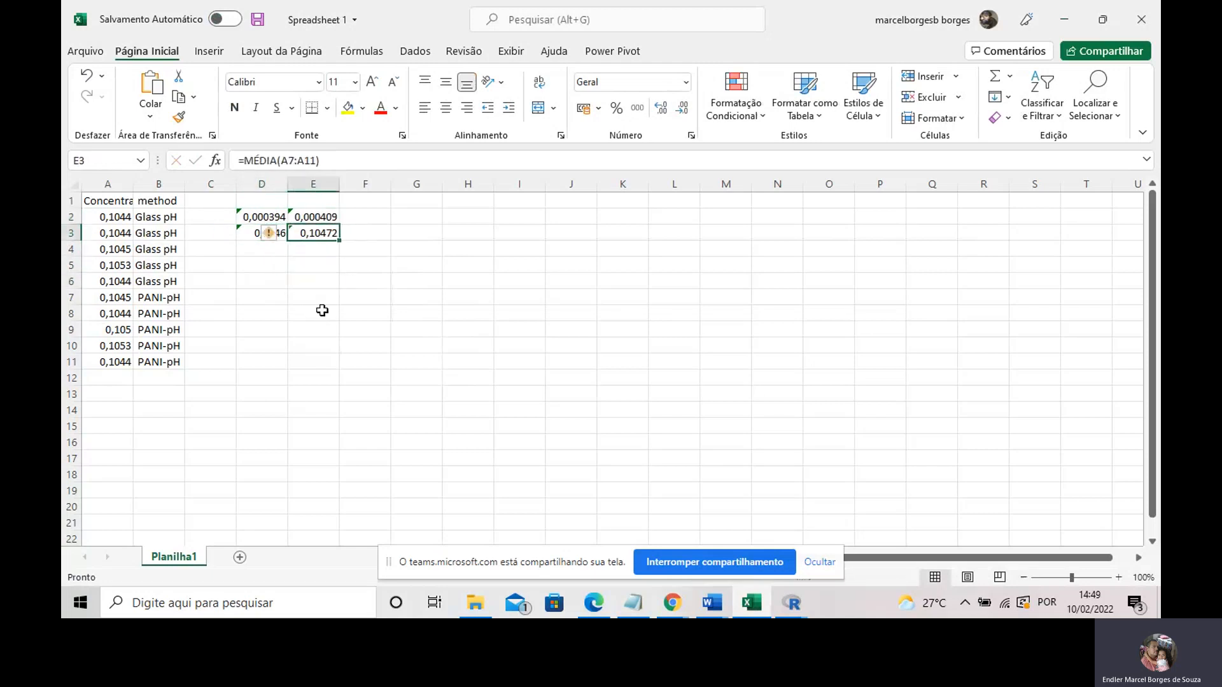
{"action": "left_click", "coordinate": [268, 275]}
{"action": "left_click", "coordinate": [252, 215]}
{"action": "left_click", "coordinate": [301, 216]}
{"action": "left_click", "coordinate": [271, 232]}
{"action": "left_click", "coordinate": [311, 233]}
{"action": "left_click_drag", "start_coordinate": [118, 218], "coordinate": [112, 275]}
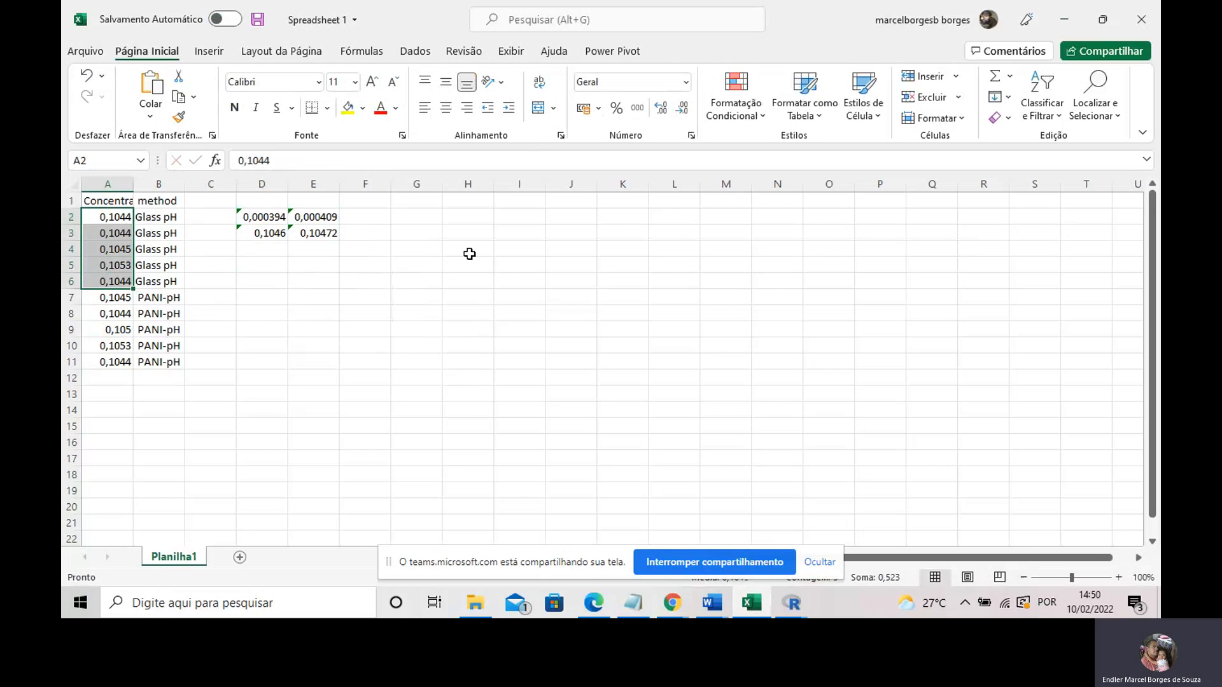
{"action": "left_click", "coordinate": [409, 309]}
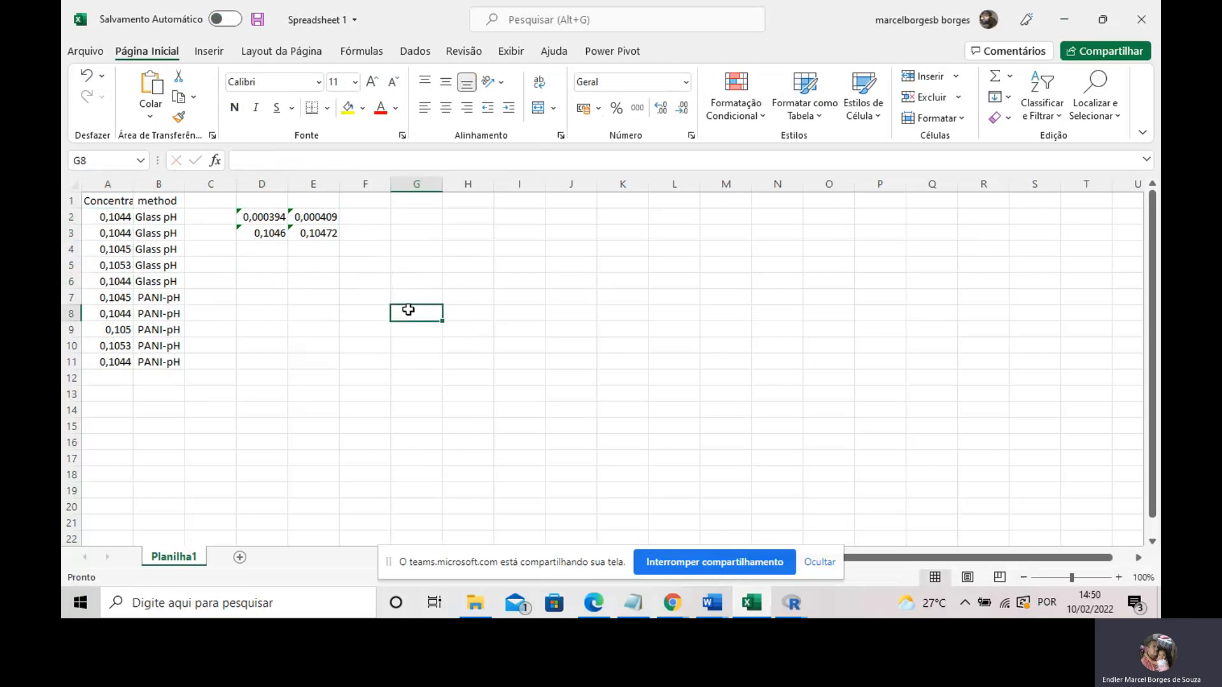
Step: Calculate the ratio of the squared PANI-pH mean to the squared Glass pH mean in cell G3 with =(E3^2)/(D3^2)
{"action": "left_click", "coordinate": [410, 229]}
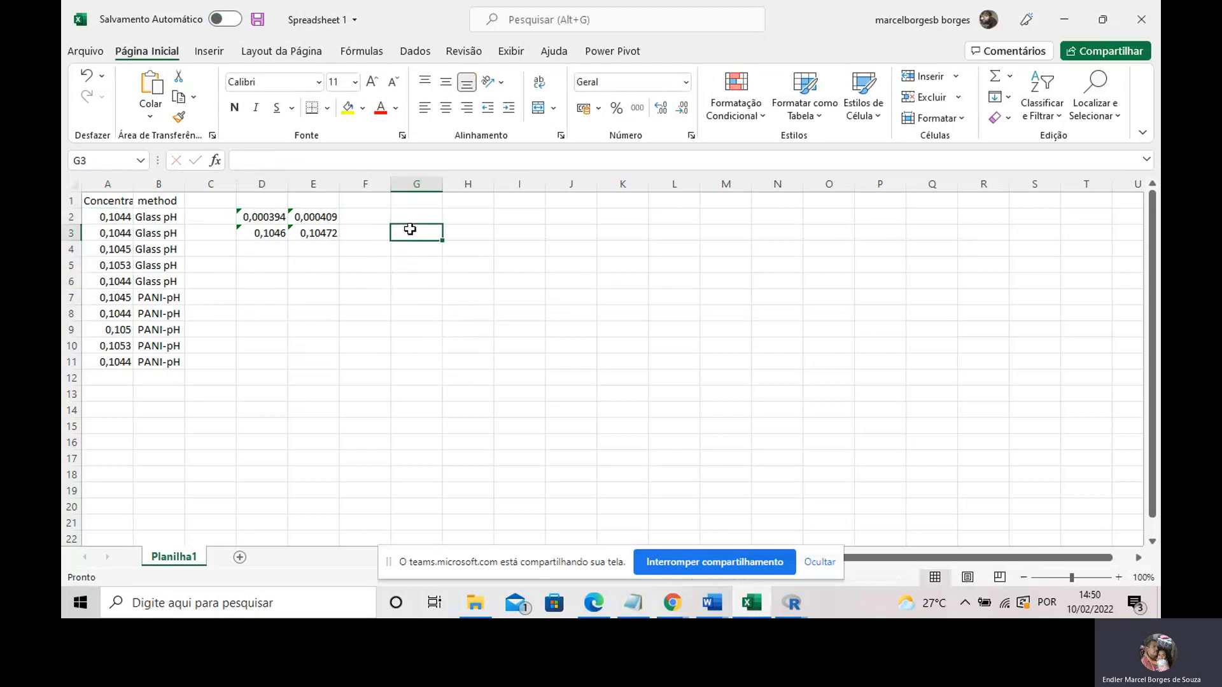
{"action": "type", "text": "=("}
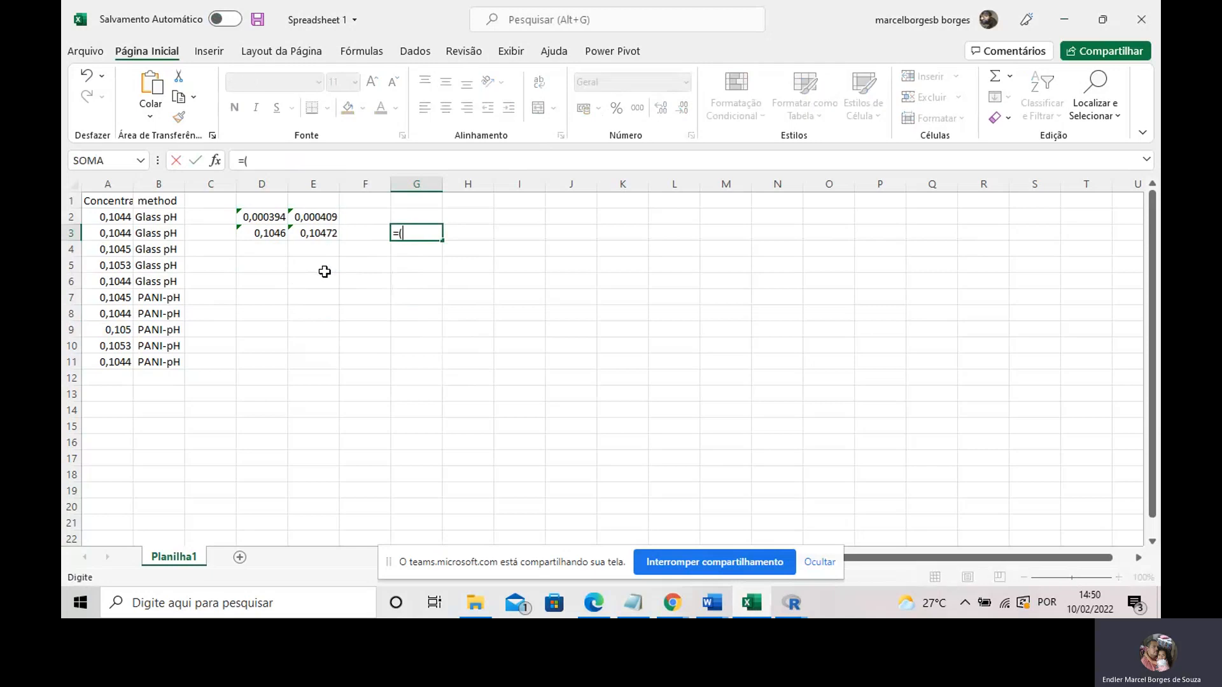
{"action": "left_click", "coordinate": [317, 233]}
{"action": "type", "text": "^2)"}
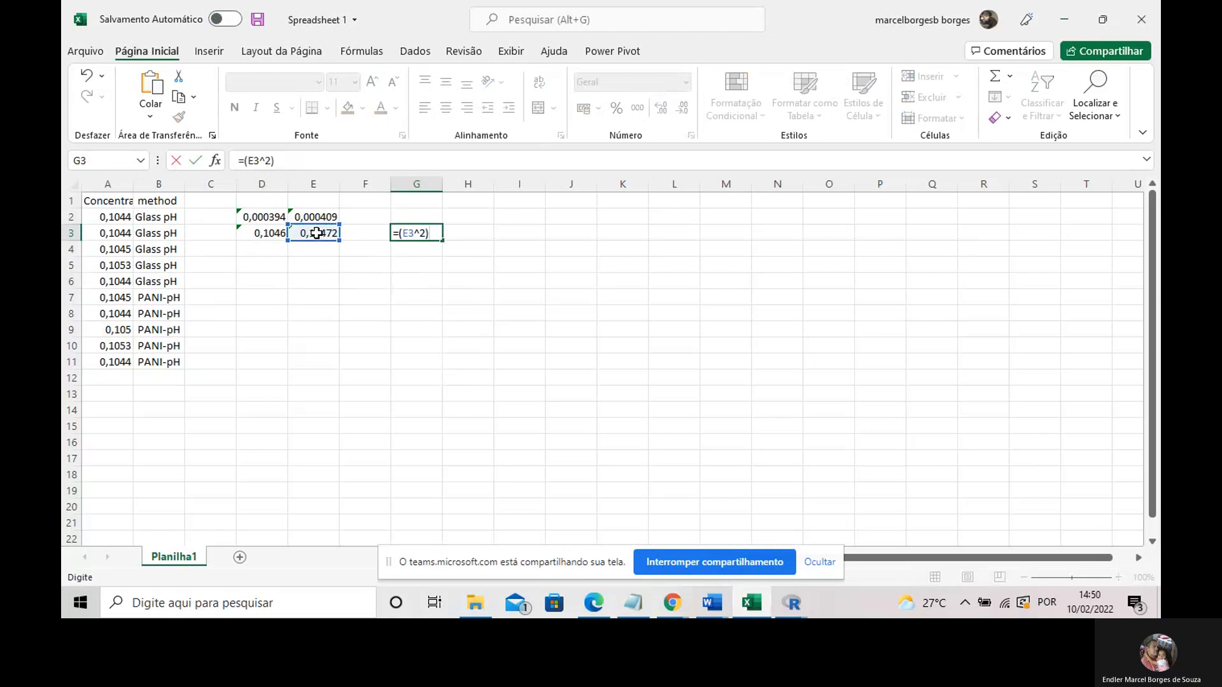
{"action": "type", "text": "/("}
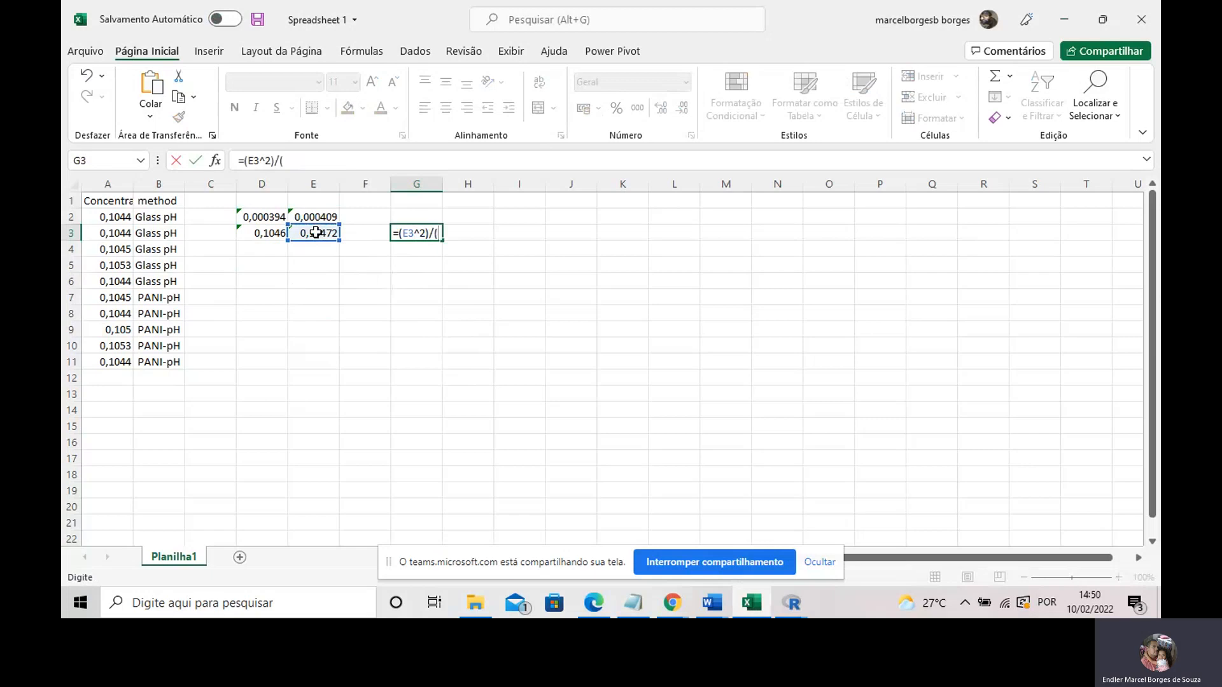
{"action": "left_click", "coordinate": [266, 238]}
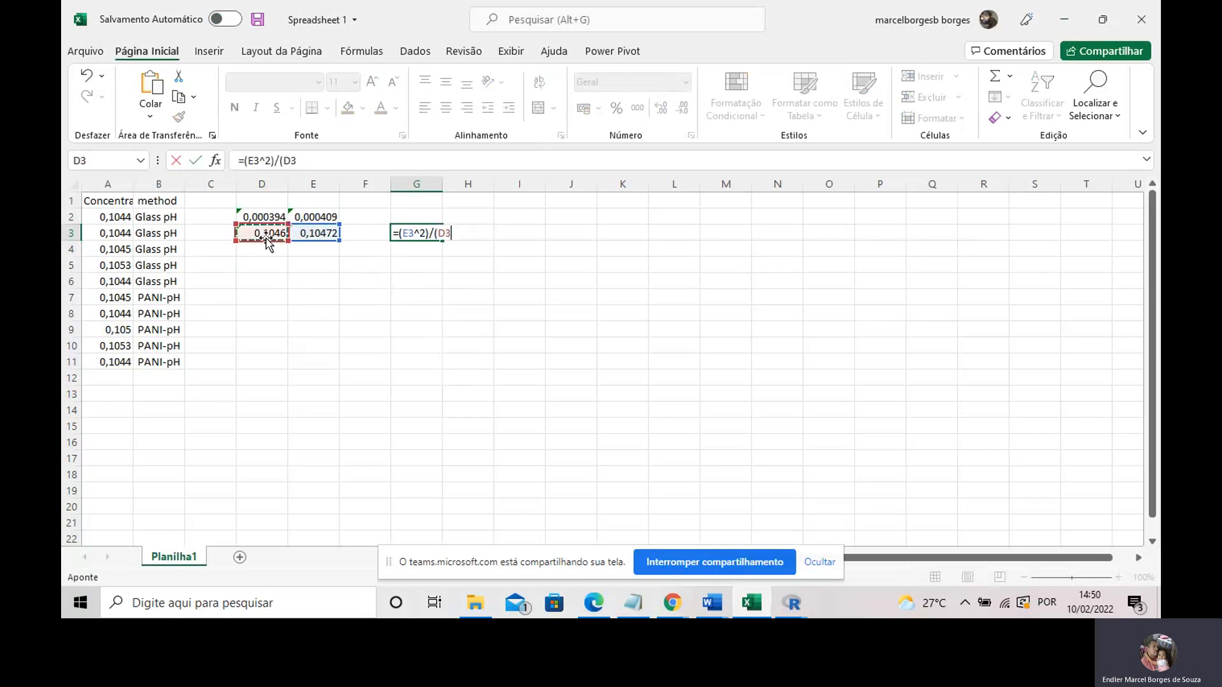
{"action": "type", "text": "^2)"}
{"action": "key", "text": "Return"}
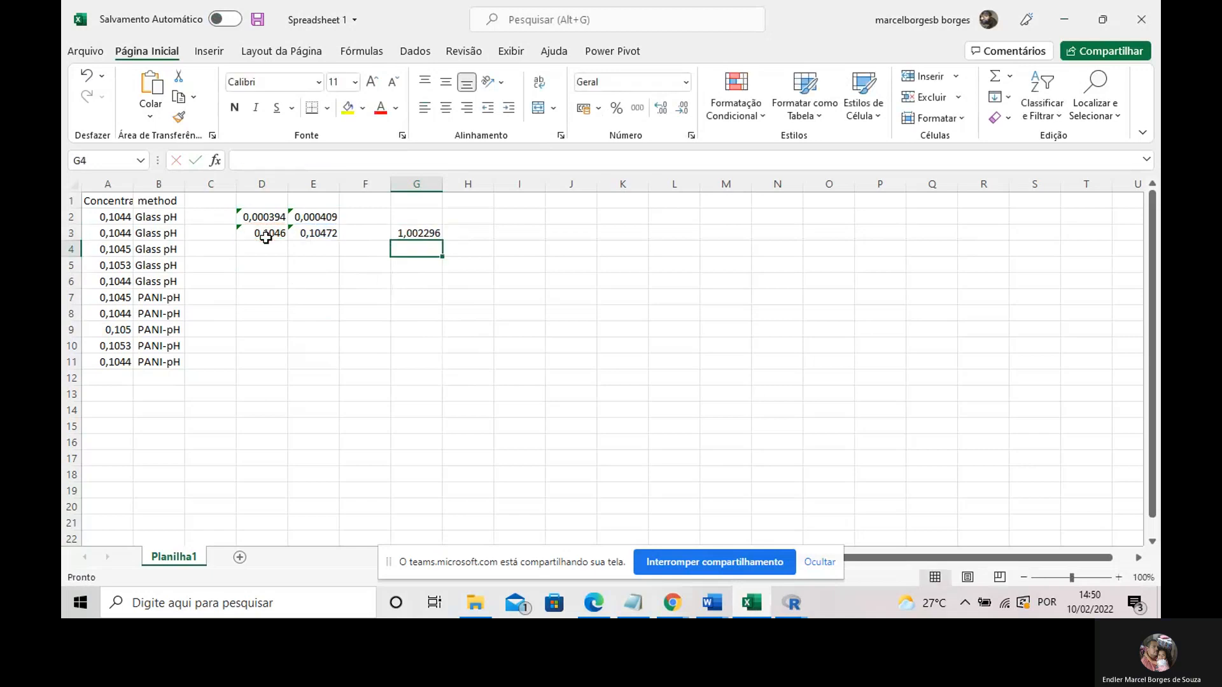
Step: Examine the ratio in G3 and its formula against the standard deviations and means in D2:E3
{"action": "left_click", "coordinate": [396, 234]}
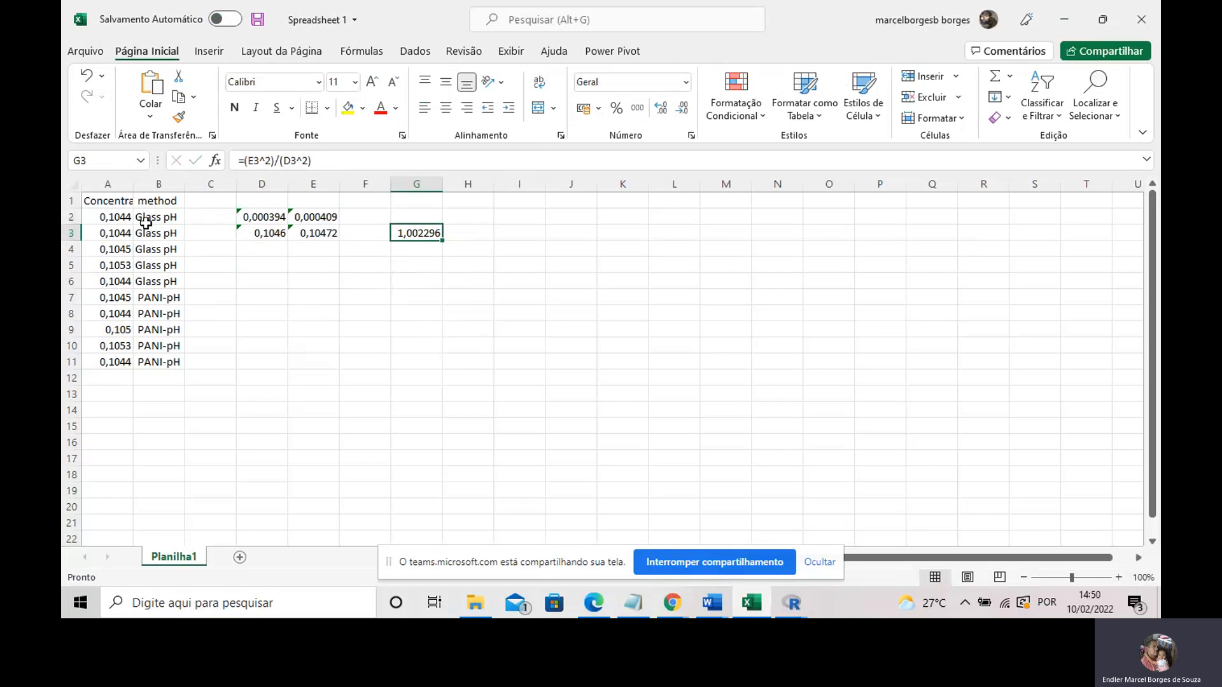
{"action": "left_click", "coordinate": [426, 252]}
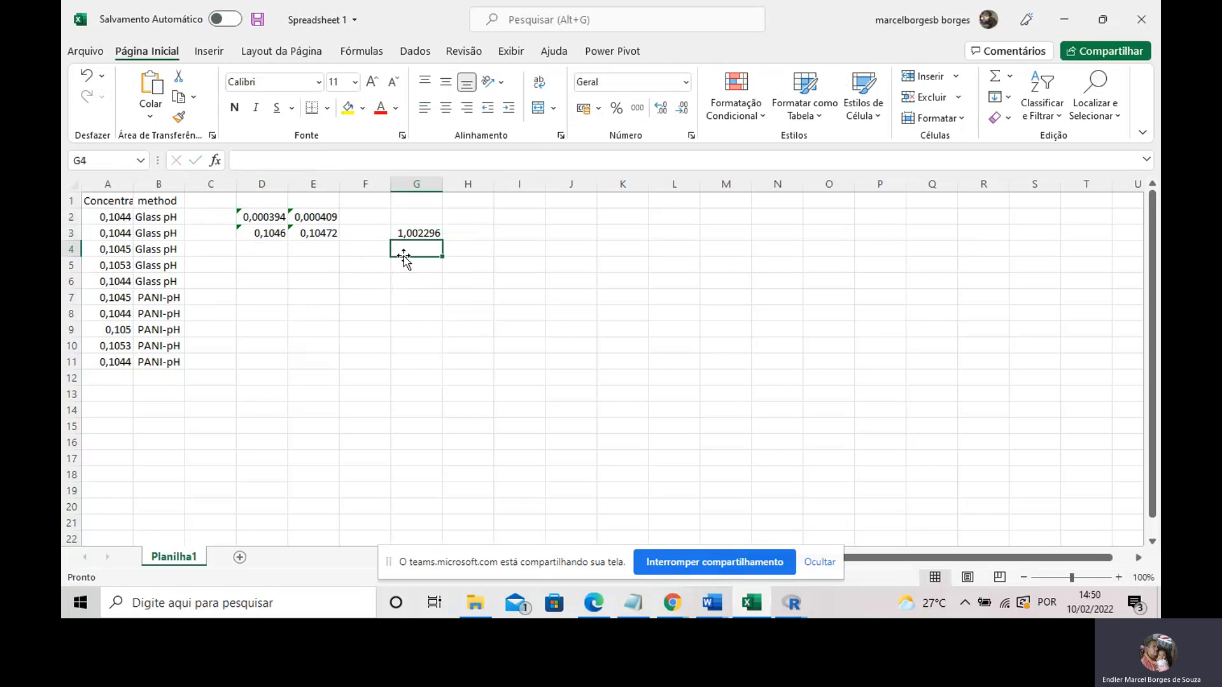
{"action": "left_click", "coordinate": [417, 233]}
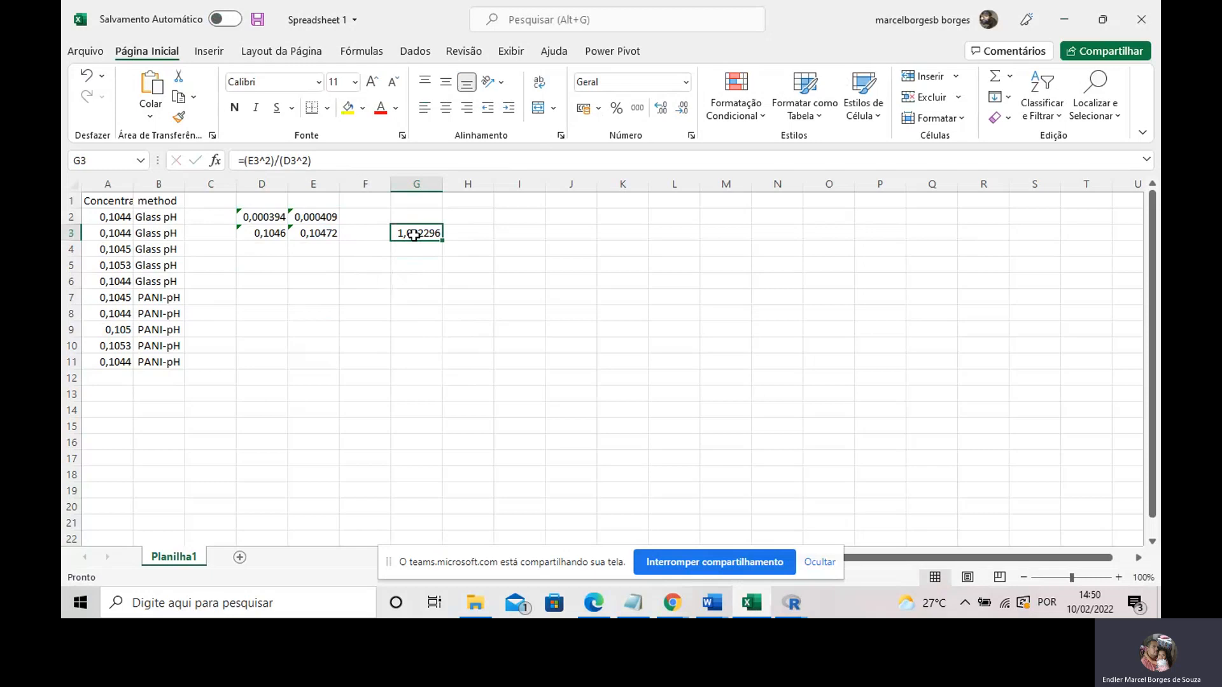
{"action": "left_click", "coordinate": [446, 250]}
{"action": "left_click", "coordinate": [419, 232]}
{"action": "left_click", "coordinate": [453, 283]}
{"action": "left_click", "coordinate": [415, 233]}
{"action": "left_click", "coordinate": [469, 229]}
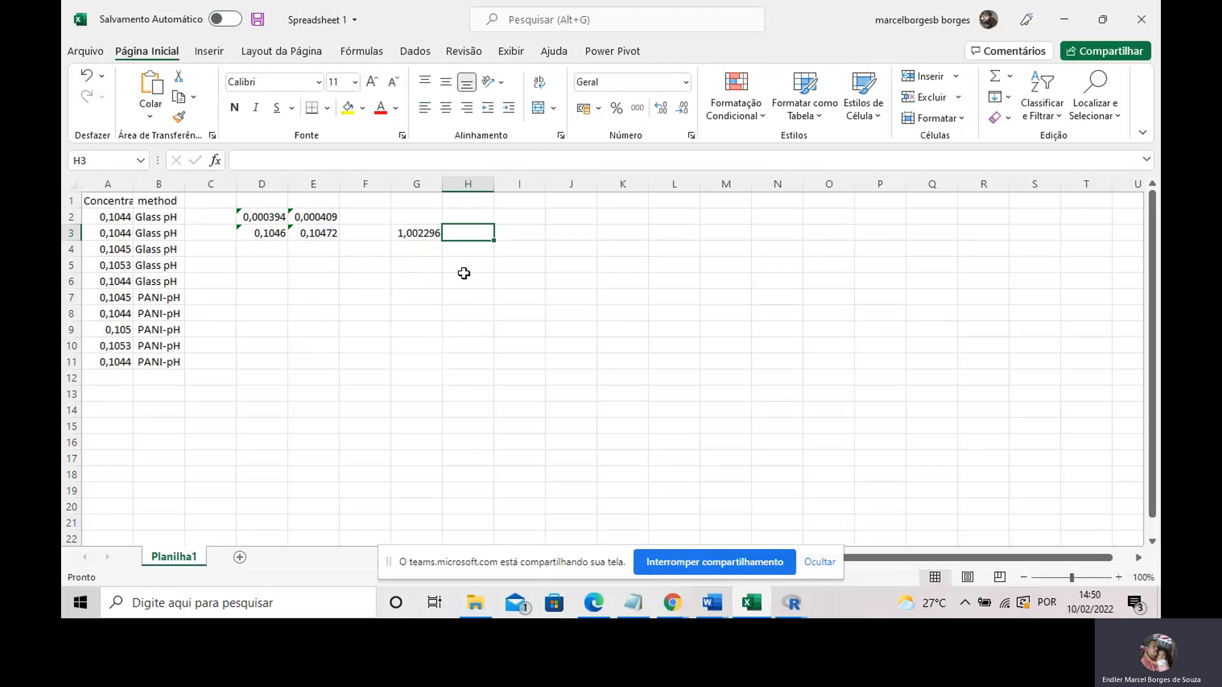
{"action": "left_click_drag", "start_coordinate": [272, 216], "coordinate": [424, 233]}
{"action": "left_click", "coordinate": [431, 310]}
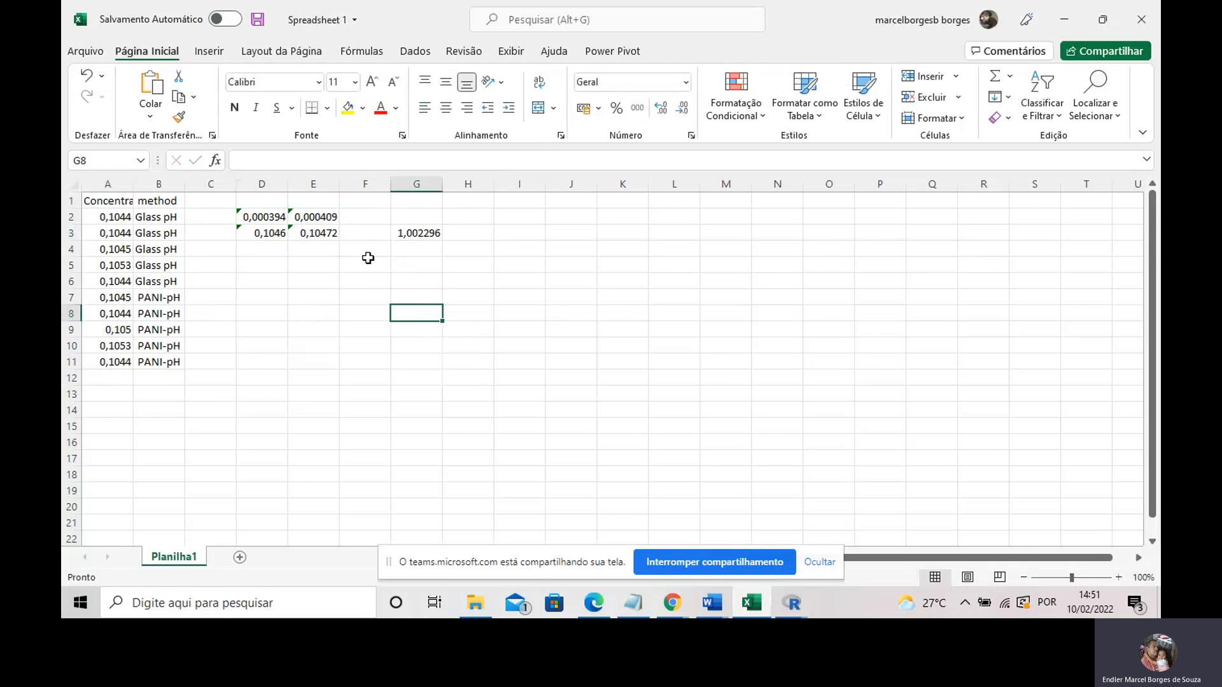
Step: Open the two-sample F-test for variances (Teste-F: duas amostras para variâncias) from the data analysis tools
{"action": "left_click", "coordinate": [411, 52]}
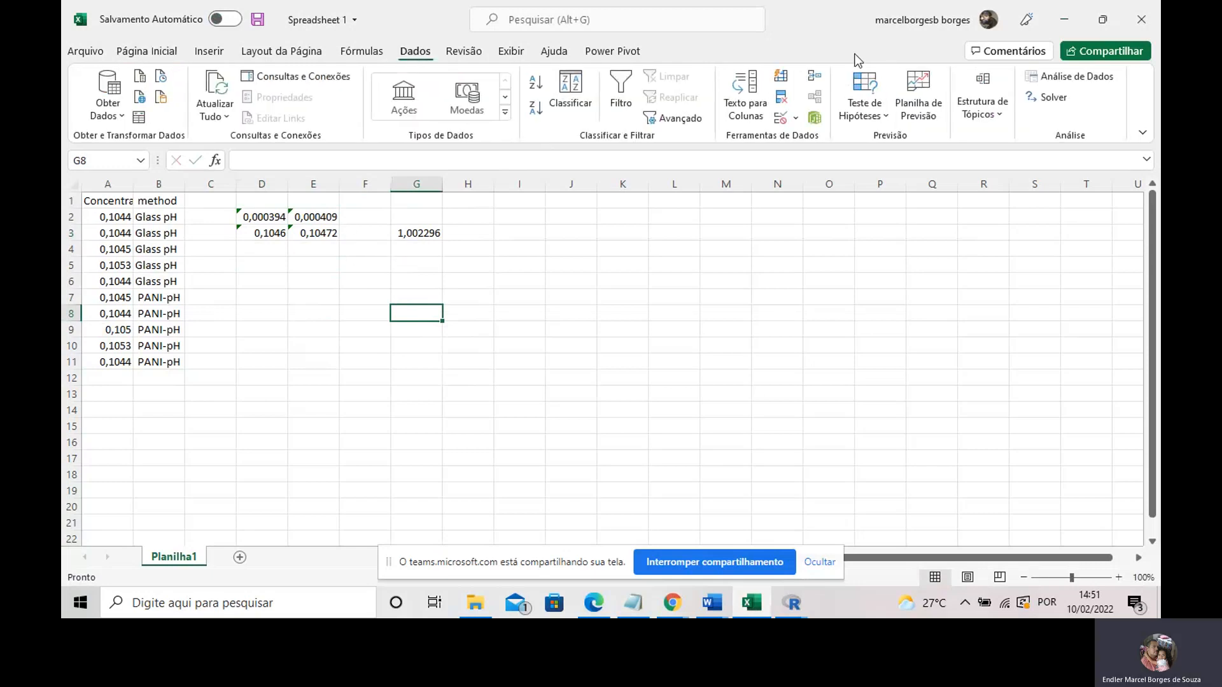
{"action": "left_click", "coordinate": [1050, 76]}
{"action": "left_click_drag", "start_coordinate": [507, 181], "coordinate": [507, 135]}
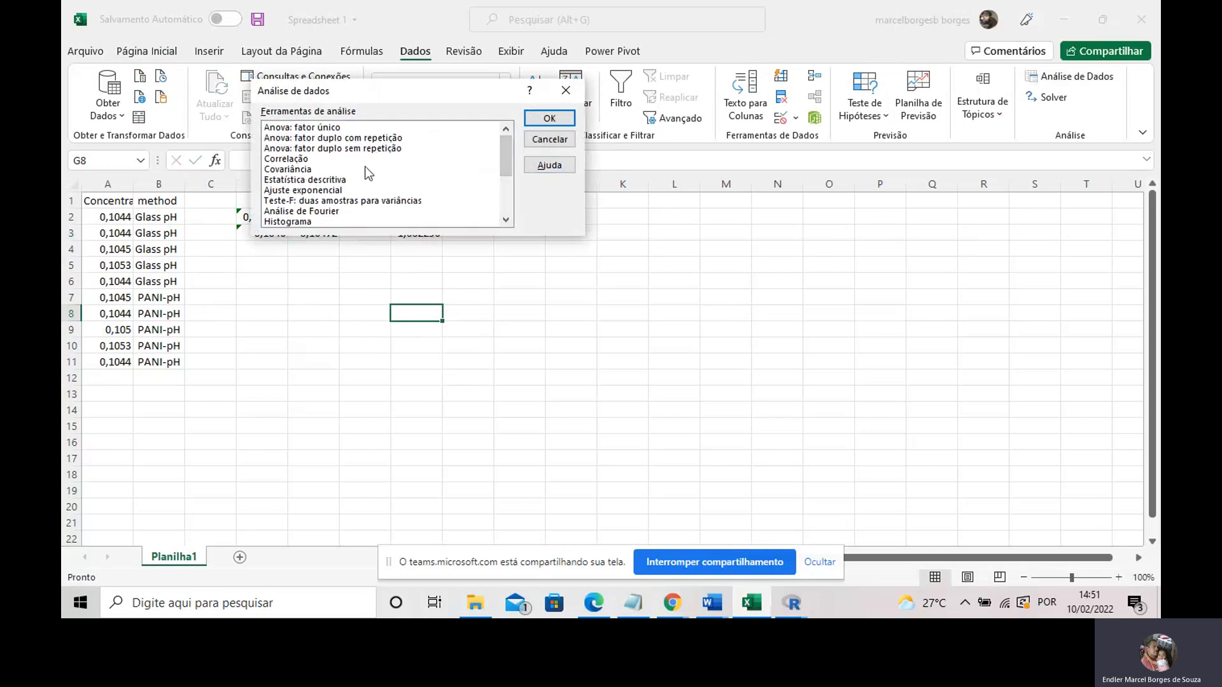
{"action": "left_click", "coordinate": [339, 200]}
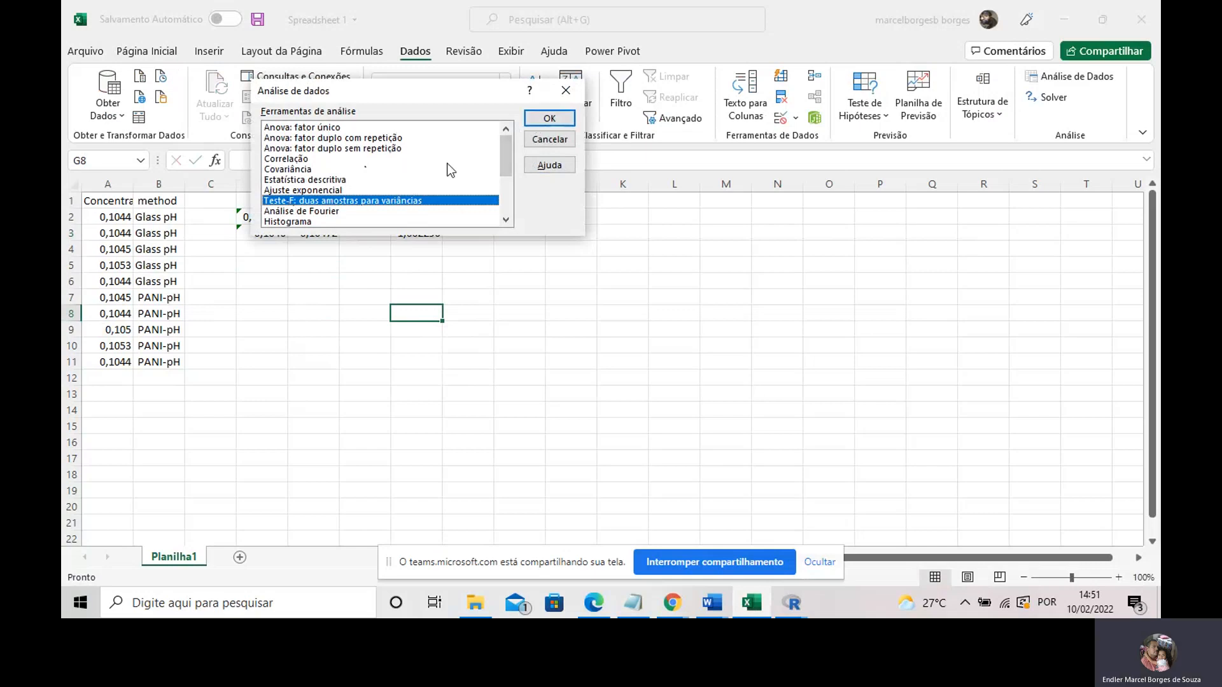
{"action": "left_click", "coordinate": [549, 124]}
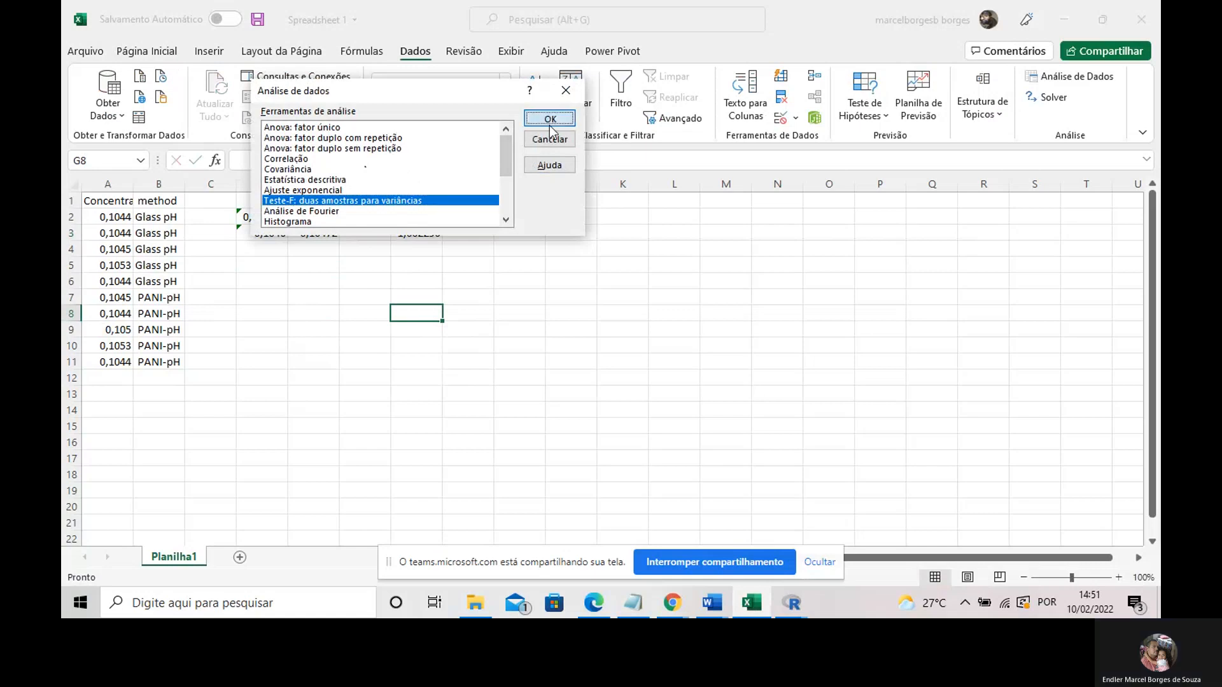
Step: Set the F-test's variable 1 range to the PANI-pH concentrations A7:A11
{"action": "left_click", "coordinate": [438, 109]}
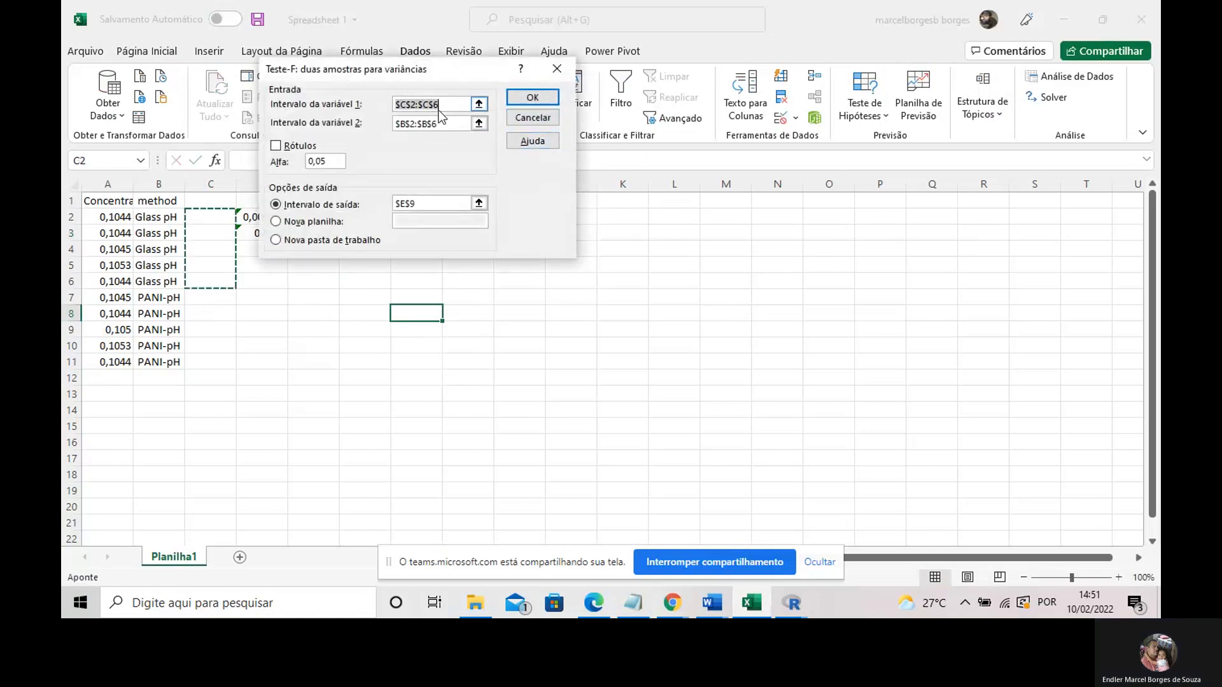
{"action": "key", "text": "BackSpace"}
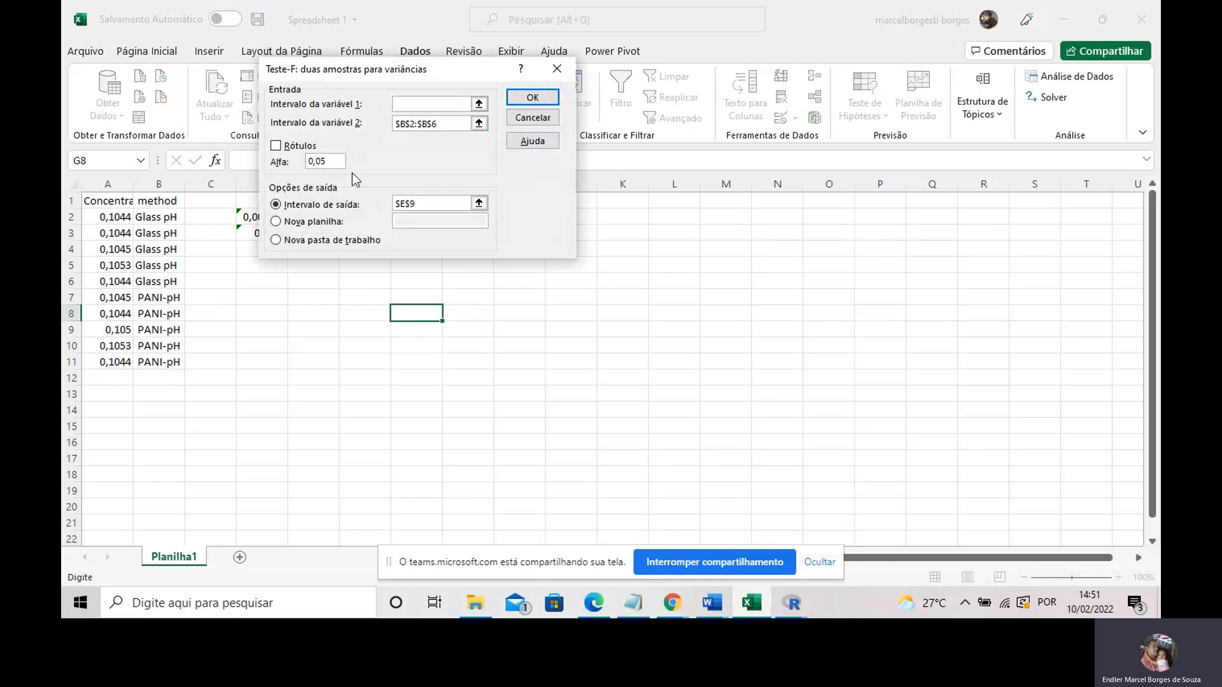
{"action": "left_click_drag", "start_coordinate": [385, 75], "coordinate": [521, 98]}
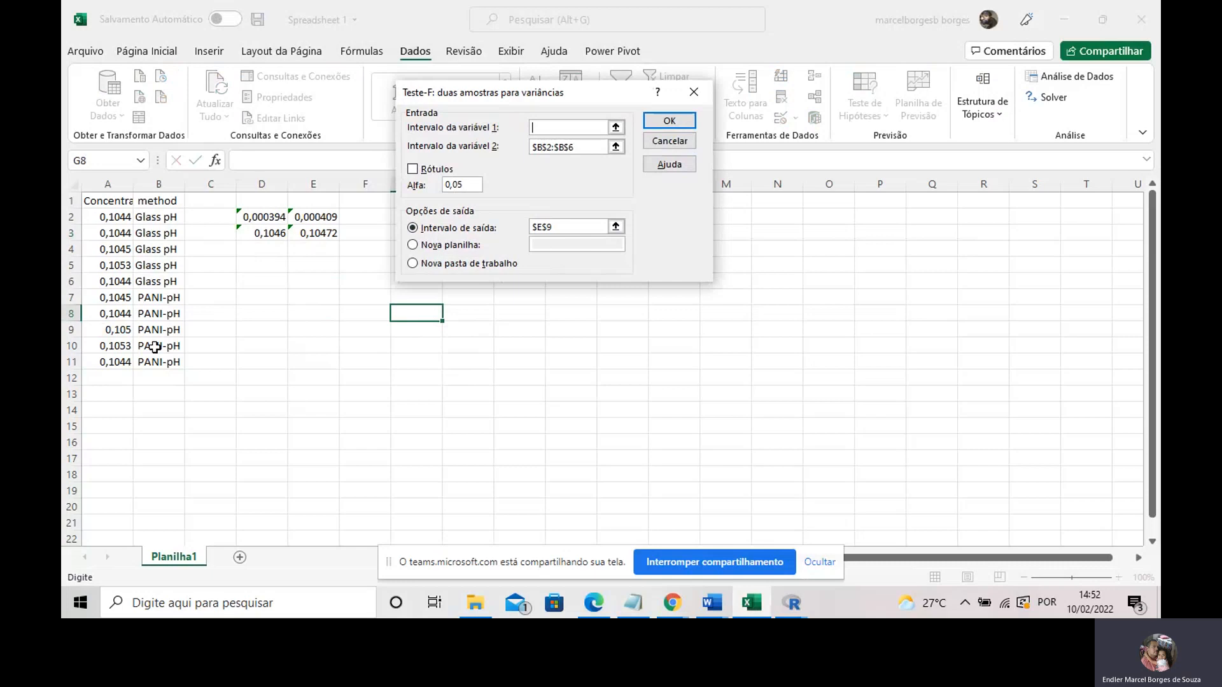
{"action": "left_click_drag", "start_coordinate": [121, 361], "coordinate": [120, 297]}
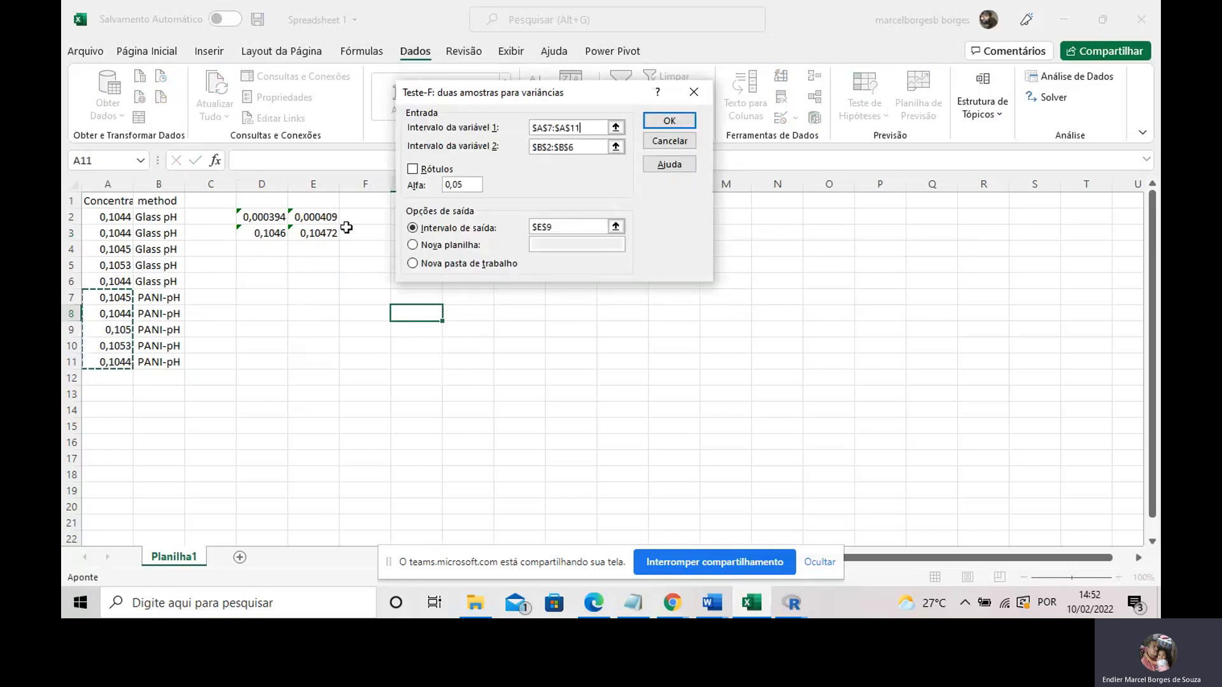
Step: Set the F-test's variable 2 range to the Glass pH concentrations A2:A6
{"action": "key", "text": "Tab"}
{"action": "key", "text": "BackSpace"}
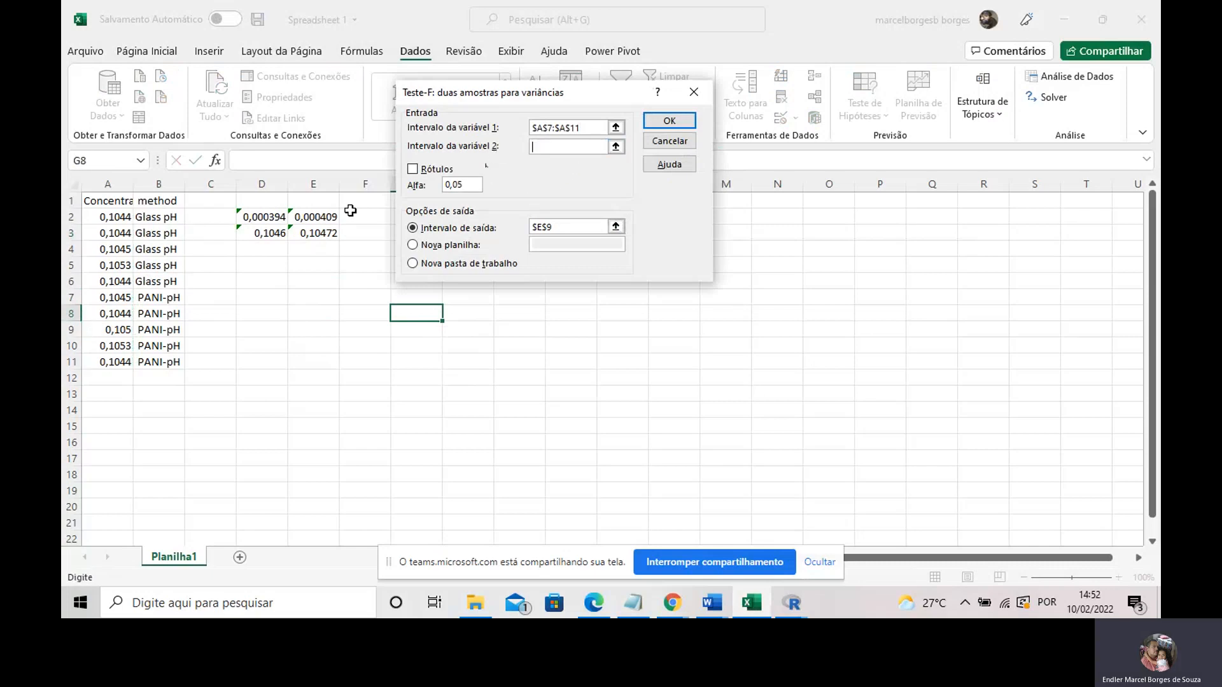
{"action": "left_click", "coordinate": [107, 278]}
{"action": "left_click_drag", "start_coordinate": [107, 278], "coordinate": [105, 216]}
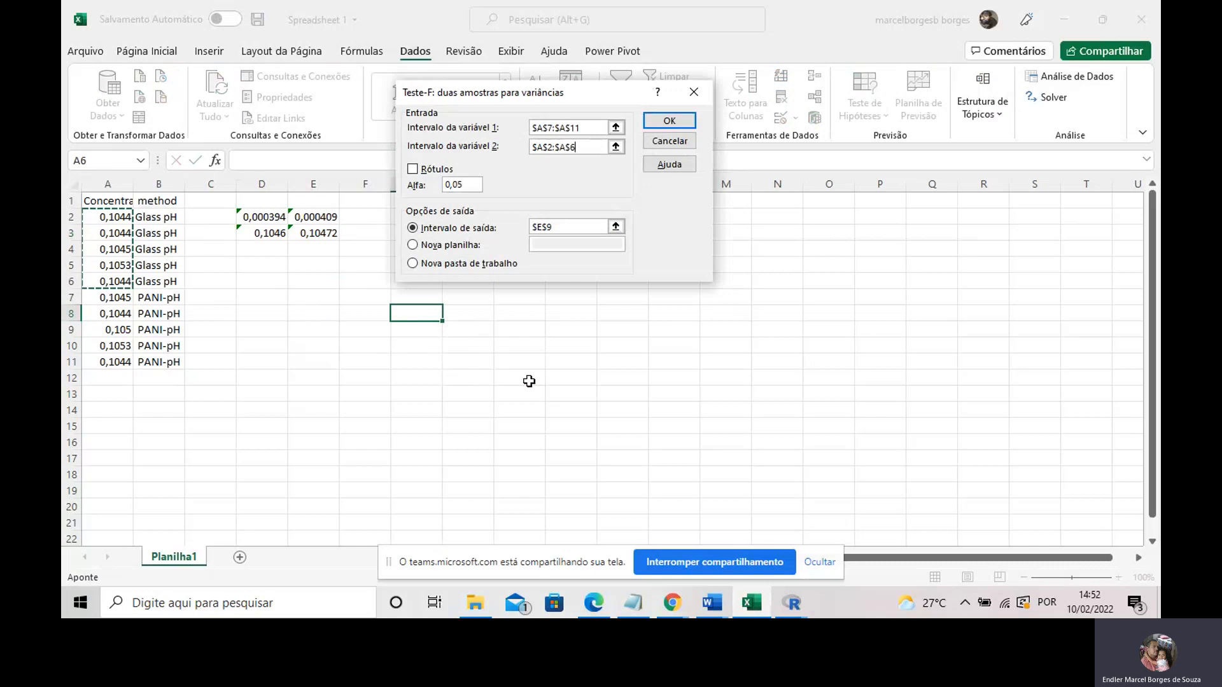
Step: Set the F-test's output range to cell D6 and run the test
{"action": "double_click", "coordinate": [551, 228]}
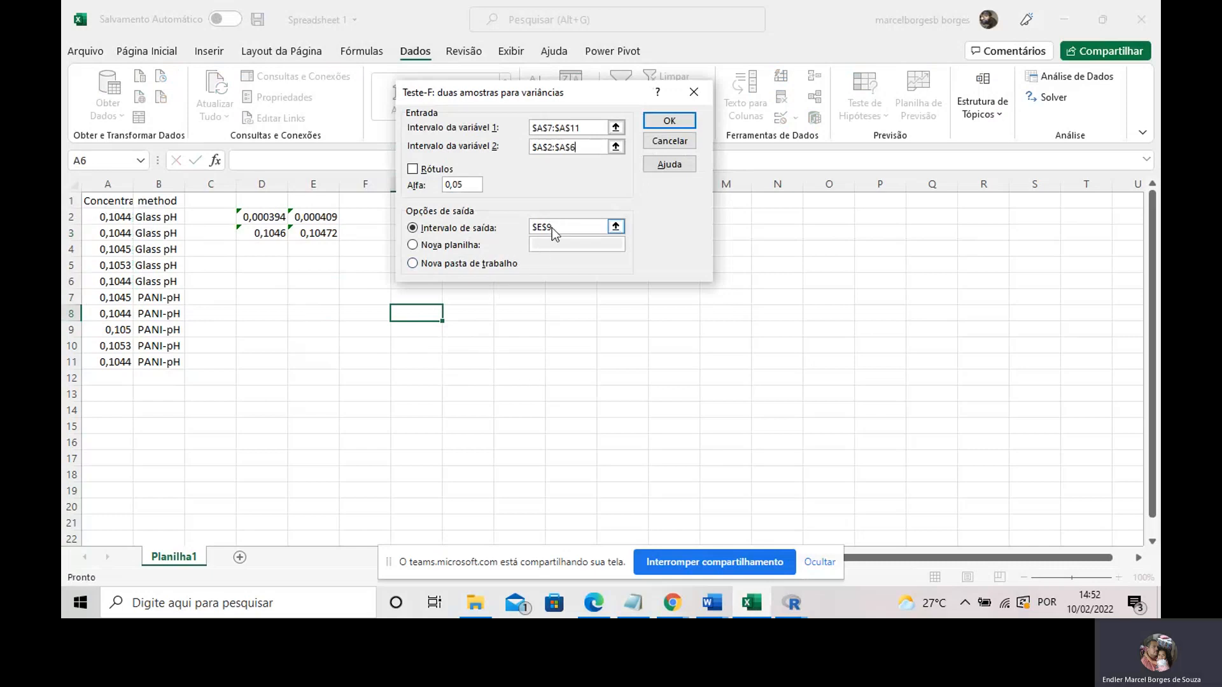
{"action": "key", "text": "BackSpace"}
{"action": "left_click", "coordinate": [259, 280]}
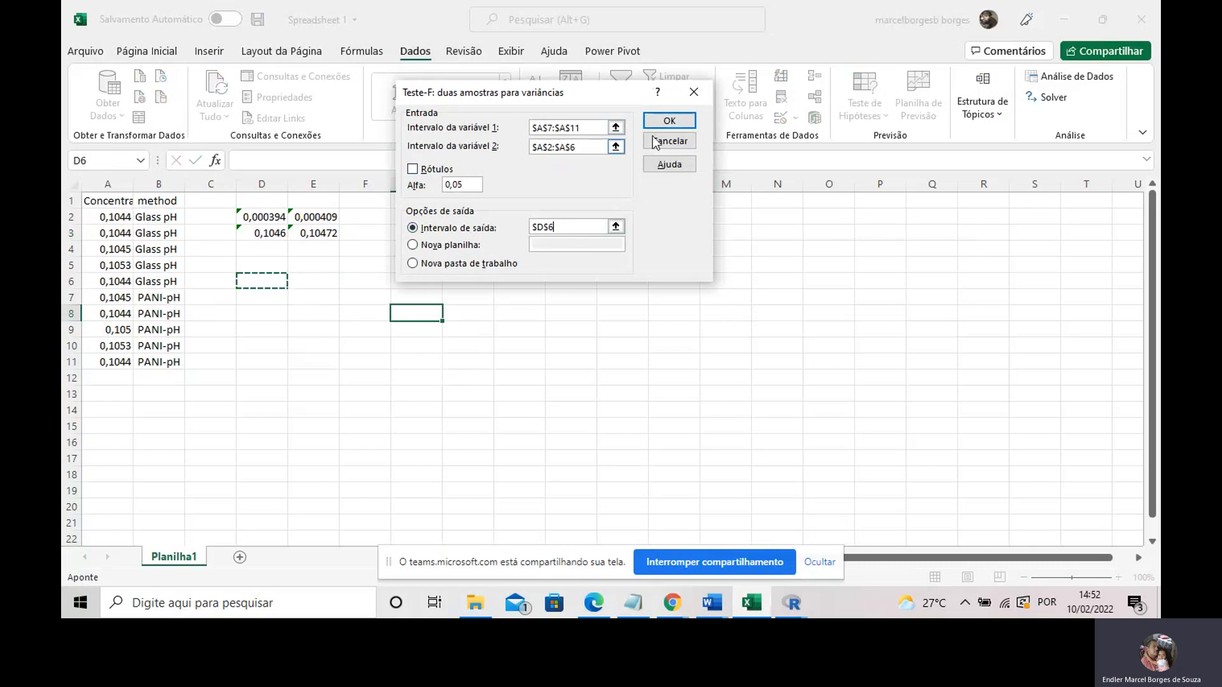
{"action": "left_click", "coordinate": [669, 121]}
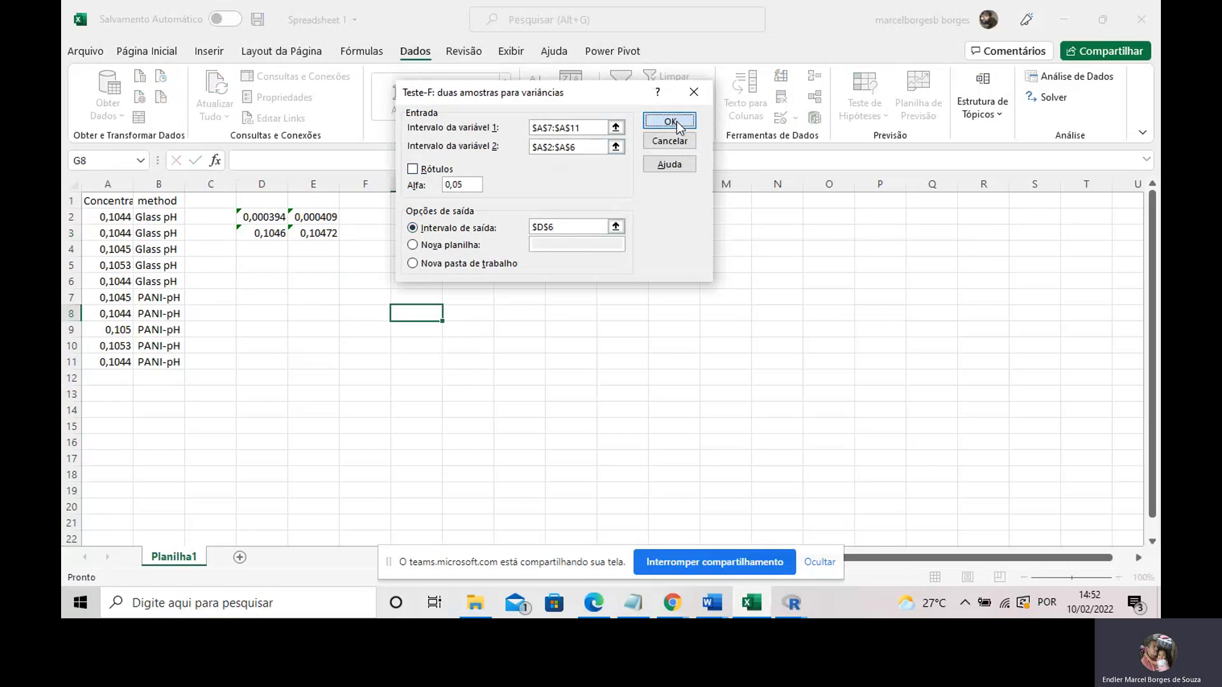
Step: Examine the means and variances of both variables in the F-test table against the source concentrations A2:A11
{"action": "left_click", "coordinate": [420, 346]}
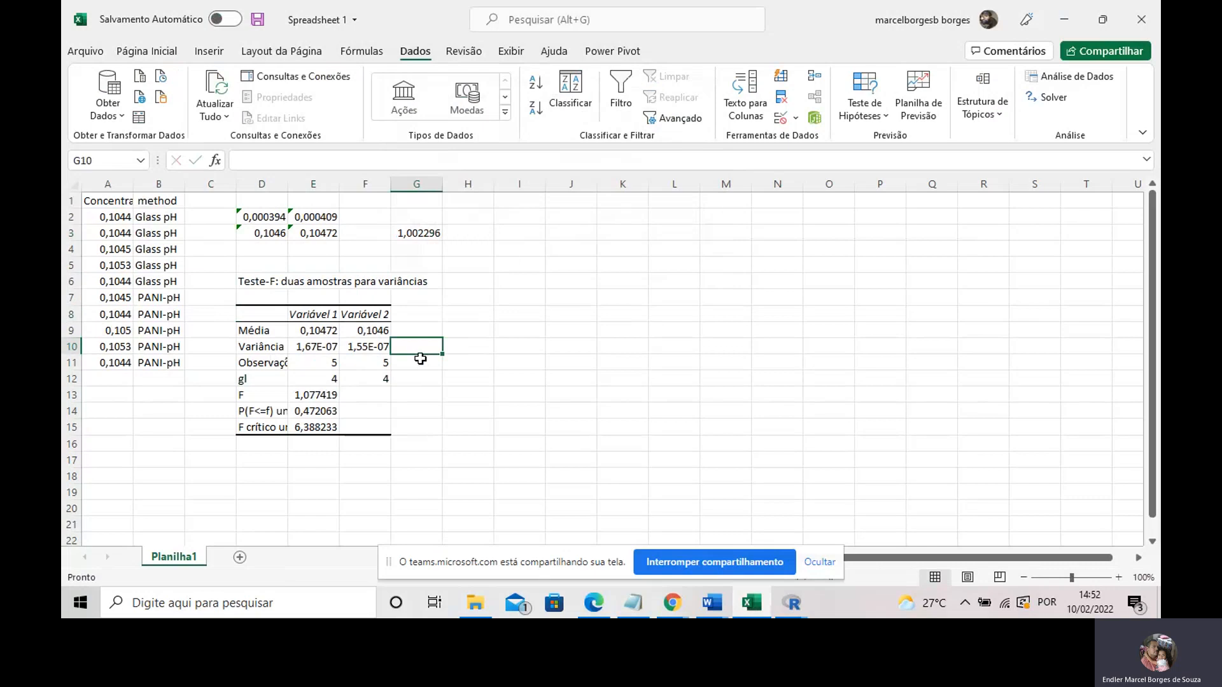
{"action": "left_click", "coordinate": [264, 329]}
{"action": "left_click", "coordinate": [362, 330]}
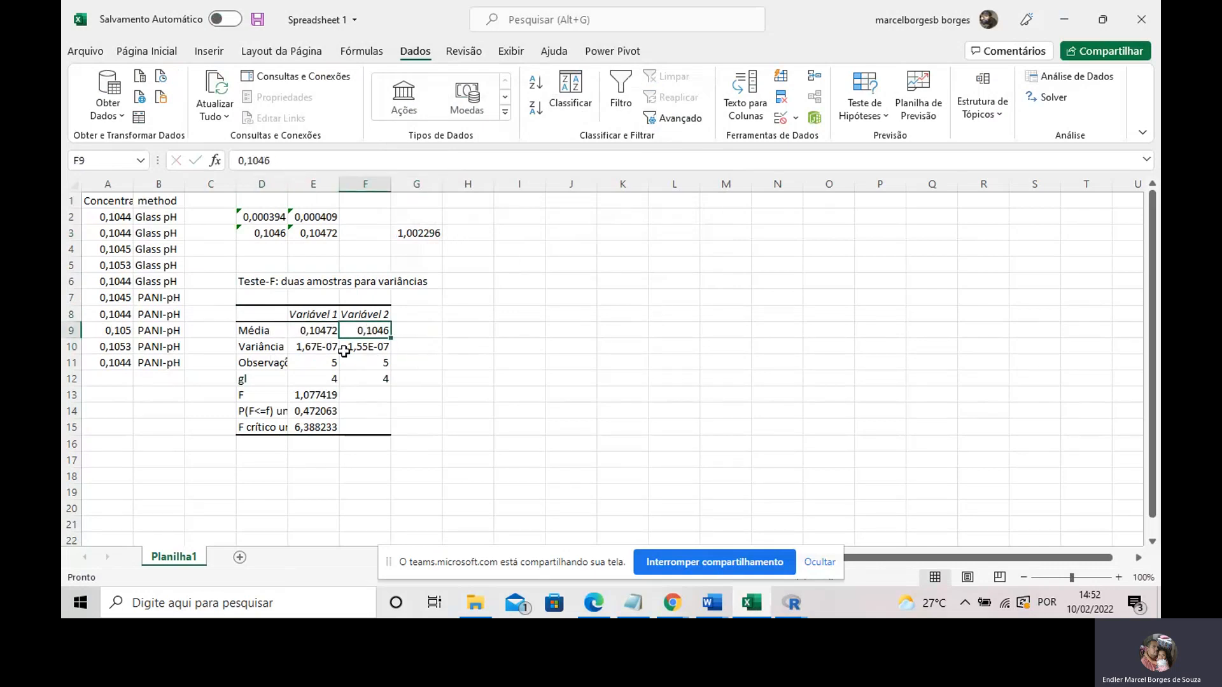
{"action": "left_click", "coordinate": [322, 332]}
{"action": "mouse_move", "coordinate": [322, 332]}
{"action": "left_mouse_down"}
{"action": "mouse_move", "coordinate": [359, 331]}
{"action": "mouse_move", "coordinate": [336, 331]}
{"action": "left_mouse_up"}
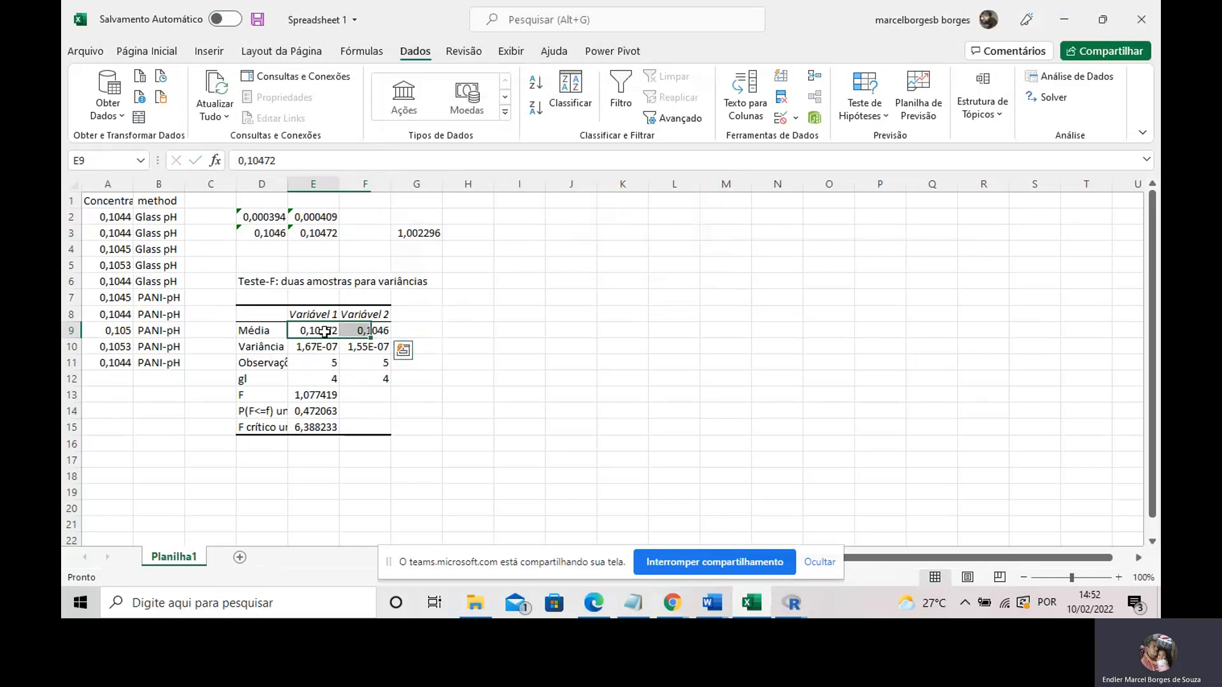
{"action": "left_click", "coordinate": [120, 217]}
{"action": "left_click_drag", "start_coordinate": [119, 217], "coordinate": [105, 363]}
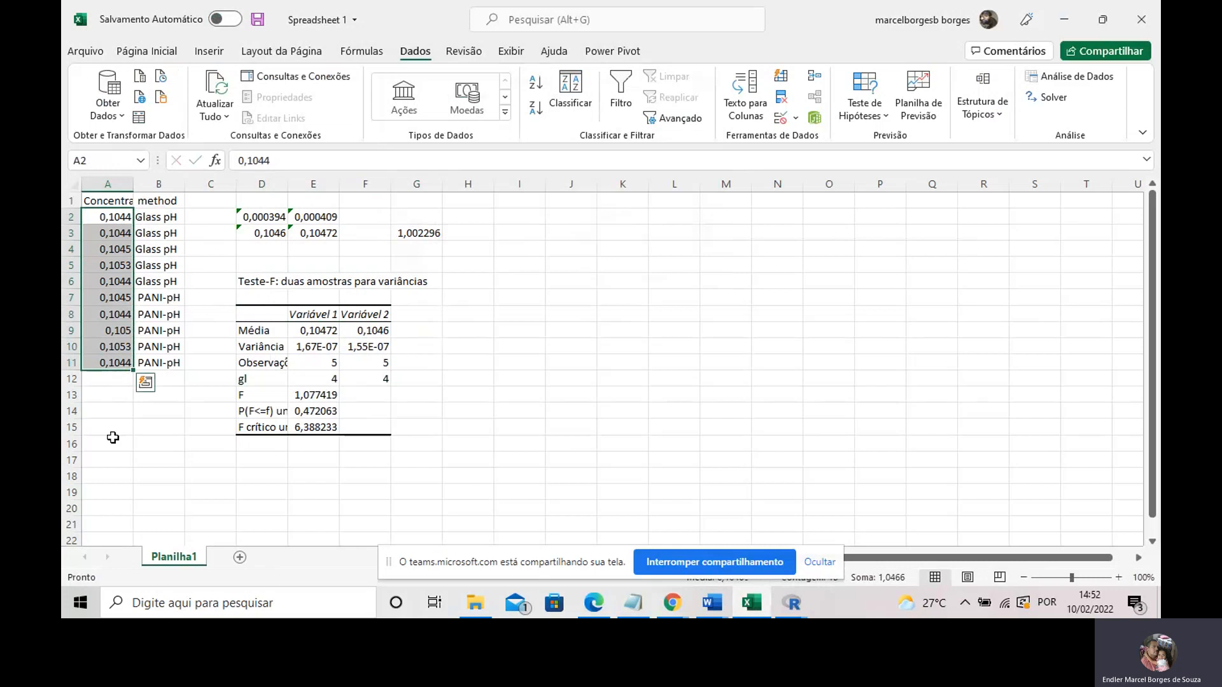
{"action": "left_click", "coordinate": [328, 331]}
{"action": "left_click", "coordinate": [370, 331]}
{"action": "left_click_drag", "start_coordinate": [318, 348], "coordinate": [361, 350]}
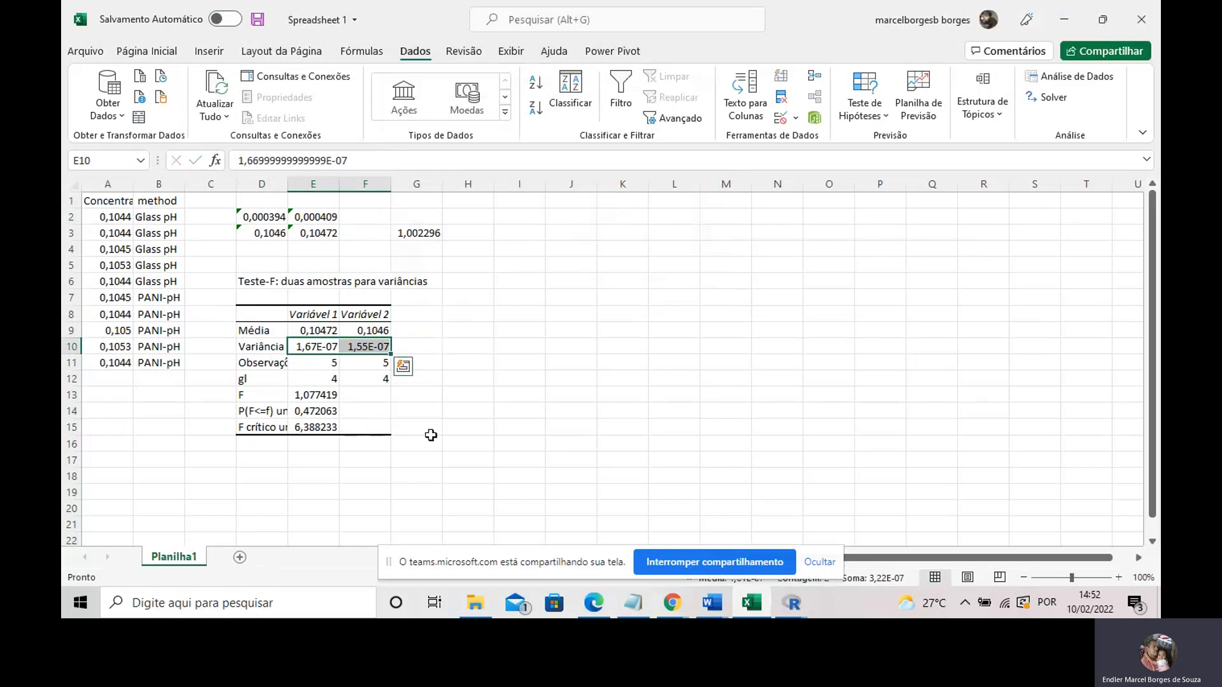
Step: Compare the calculated F in E13 with the critical F in E15 of the F-test table
{"action": "left_click", "coordinate": [401, 430]}
{"action": "left_click", "coordinate": [318, 395]}
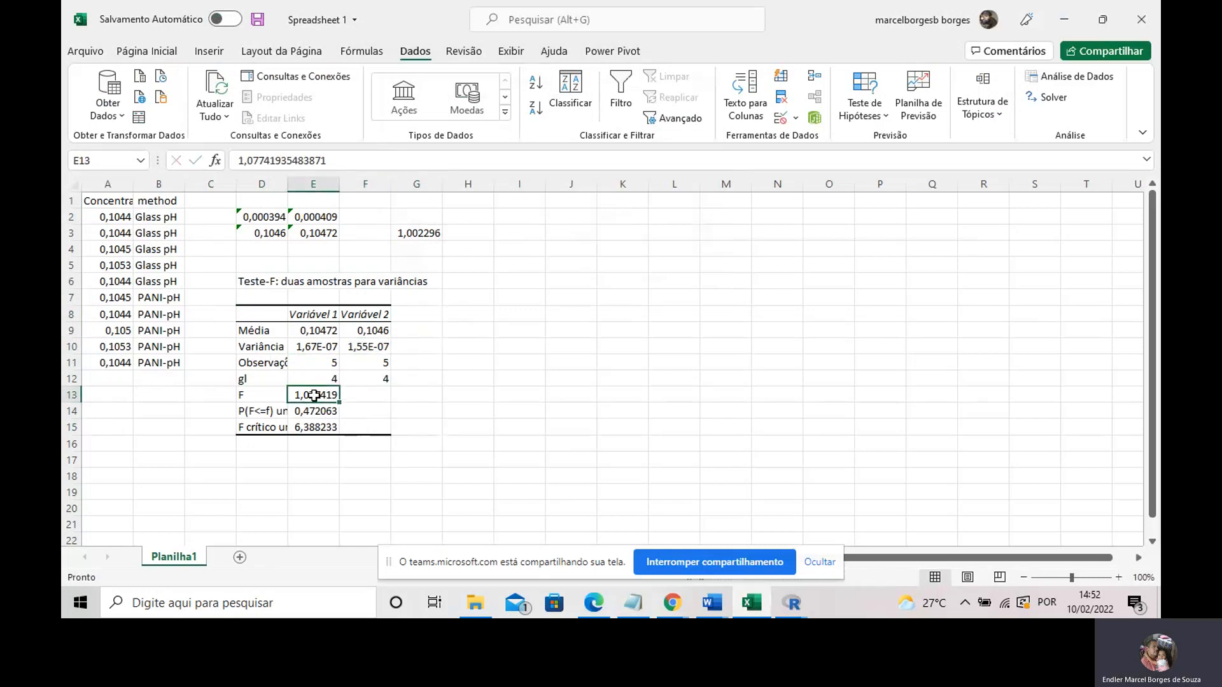
{"action": "left_click", "coordinate": [310, 429]}
{"action": "left_click", "coordinate": [318, 397]}
{"action": "left_click", "coordinate": [309, 430]}
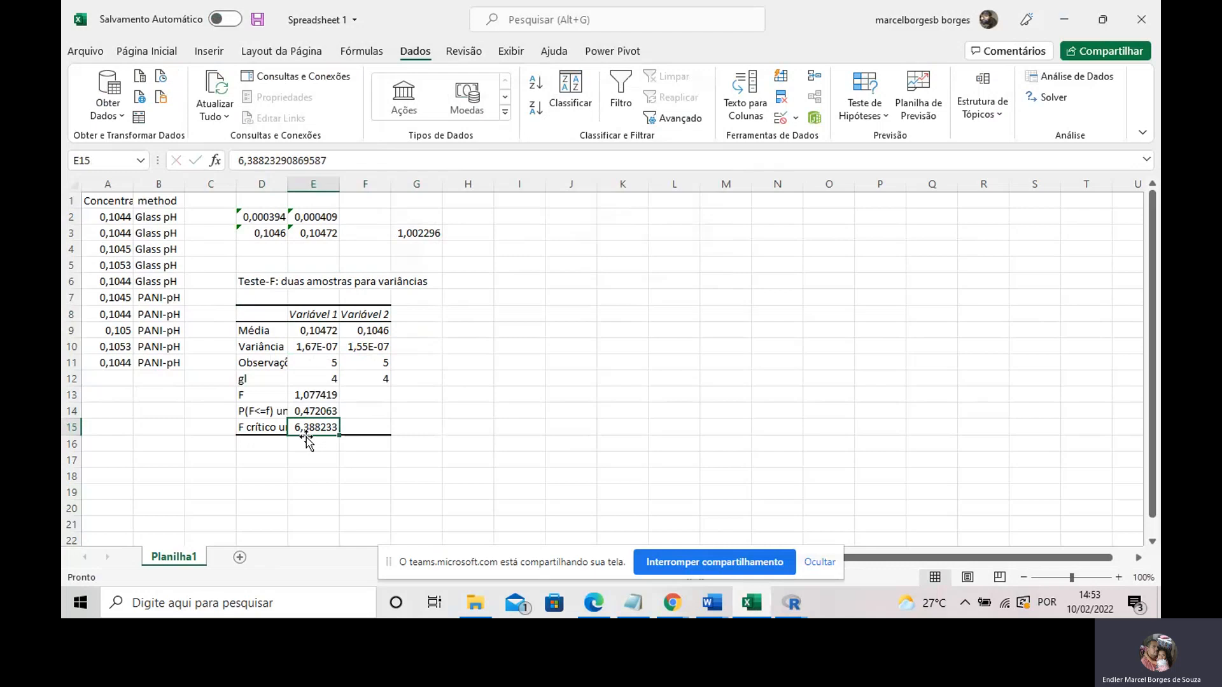
Step: Enter the significance level 0,05 in G14, beside the F-test's p-value row
{"action": "left_click", "coordinate": [319, 405]}
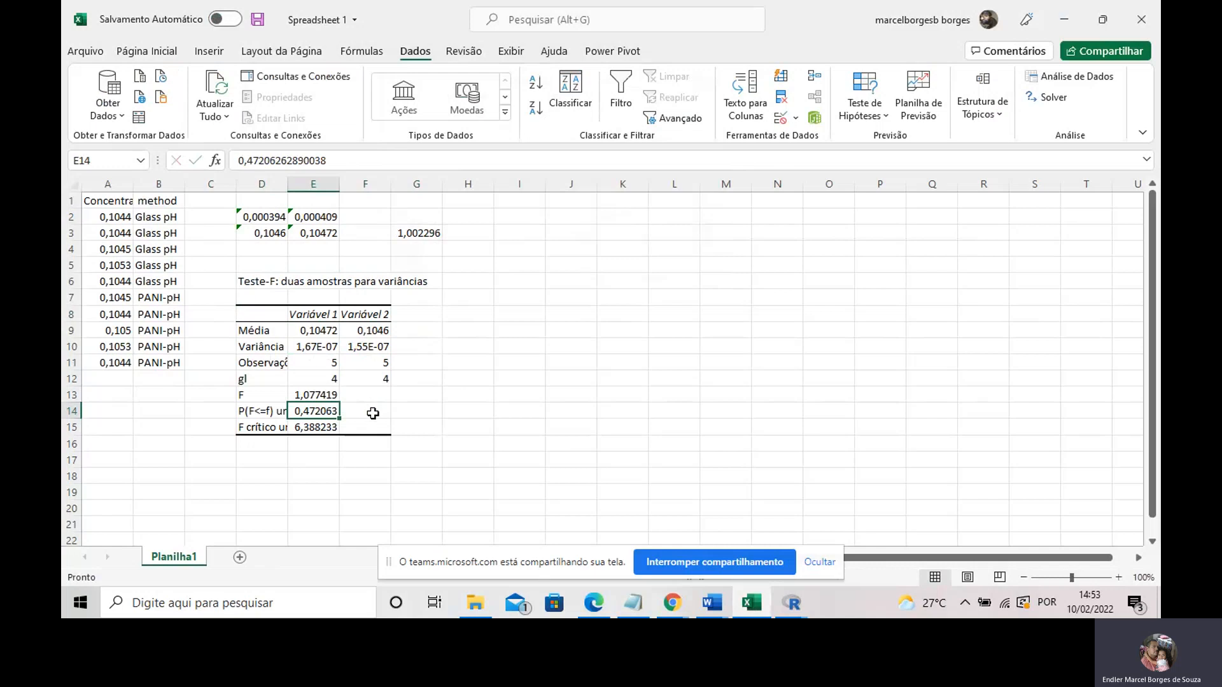
{"action": "left_click", "coordinate": [413, 411]}
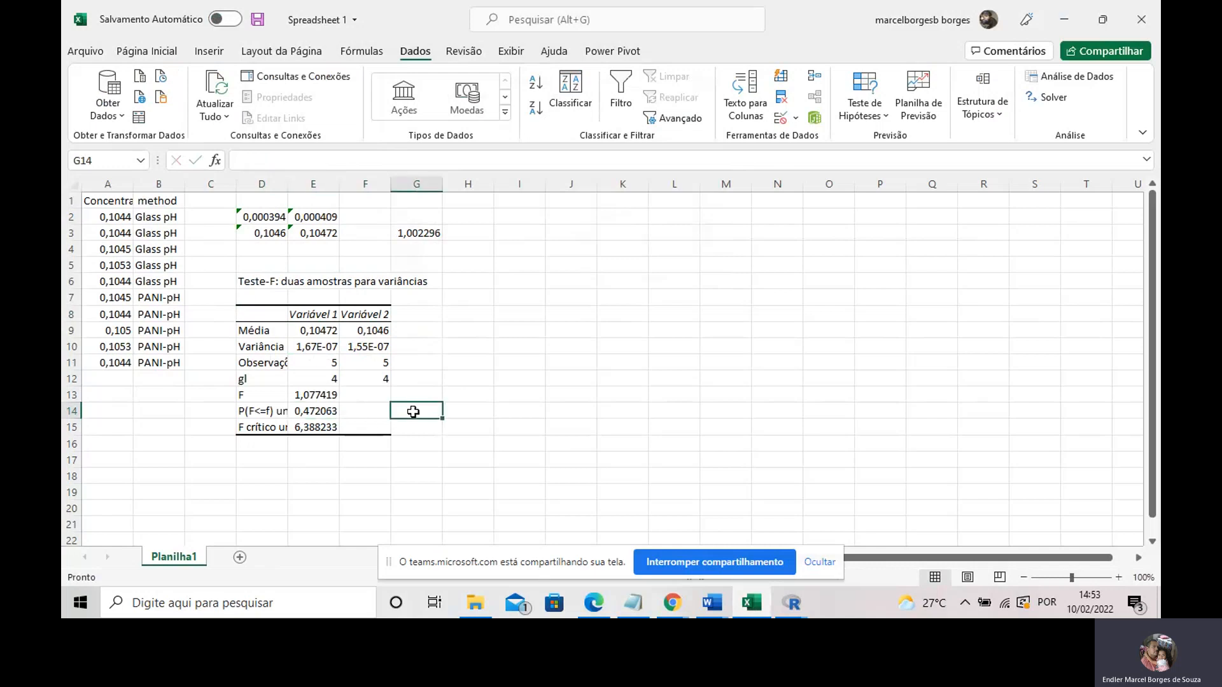
{"action": "type", "text": "0.05"}
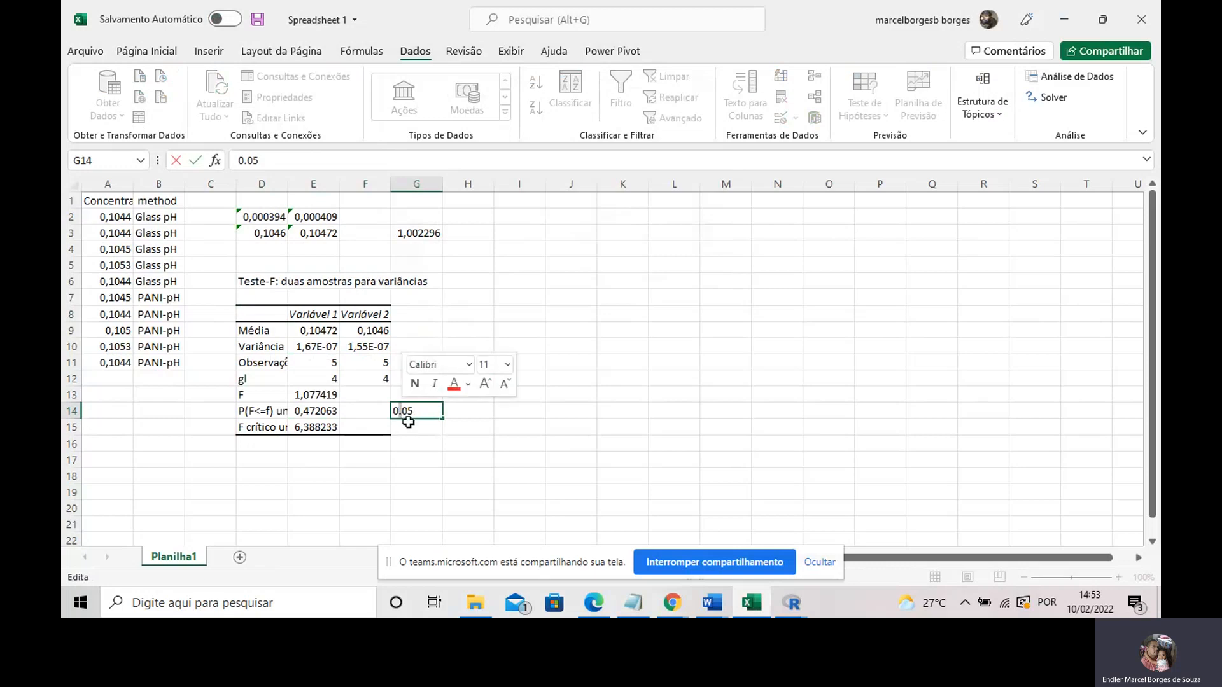
{"action": "left_click", "coordinate": [429, 453]}
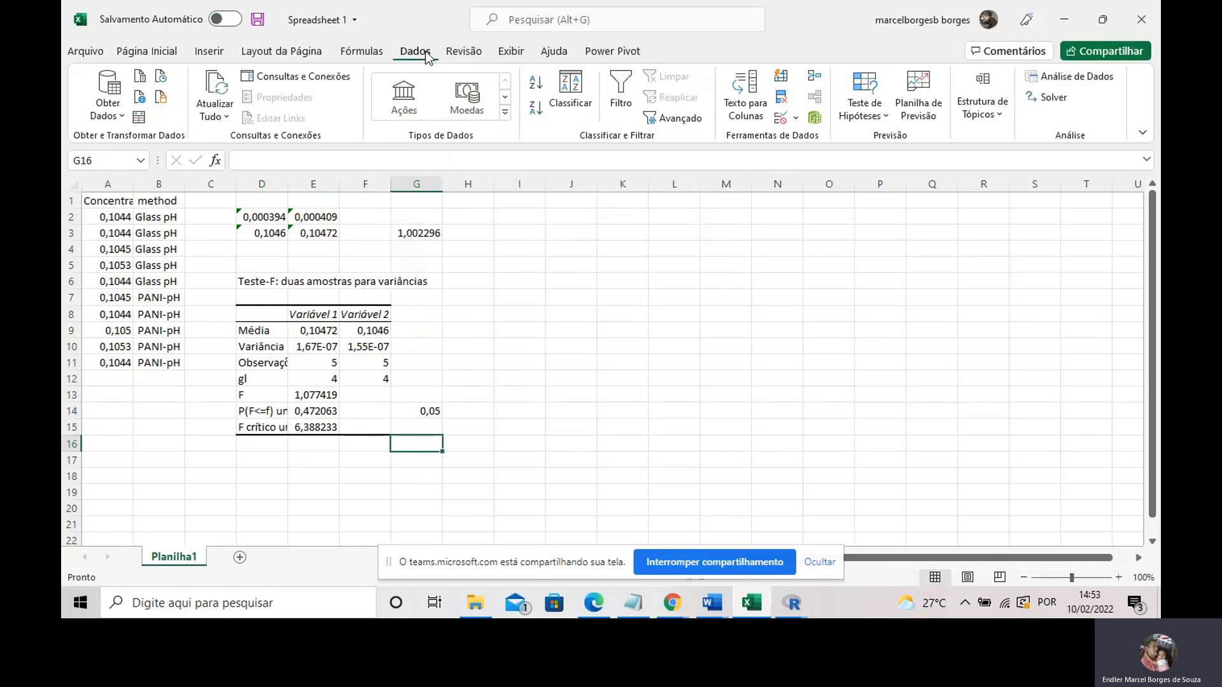
Step: Start a two-sample t-test assuming equal variances, with the Glass pH concentrations A2:A6 as variable 1
{"action": "left_click", "coordinate": [1067, 80]}
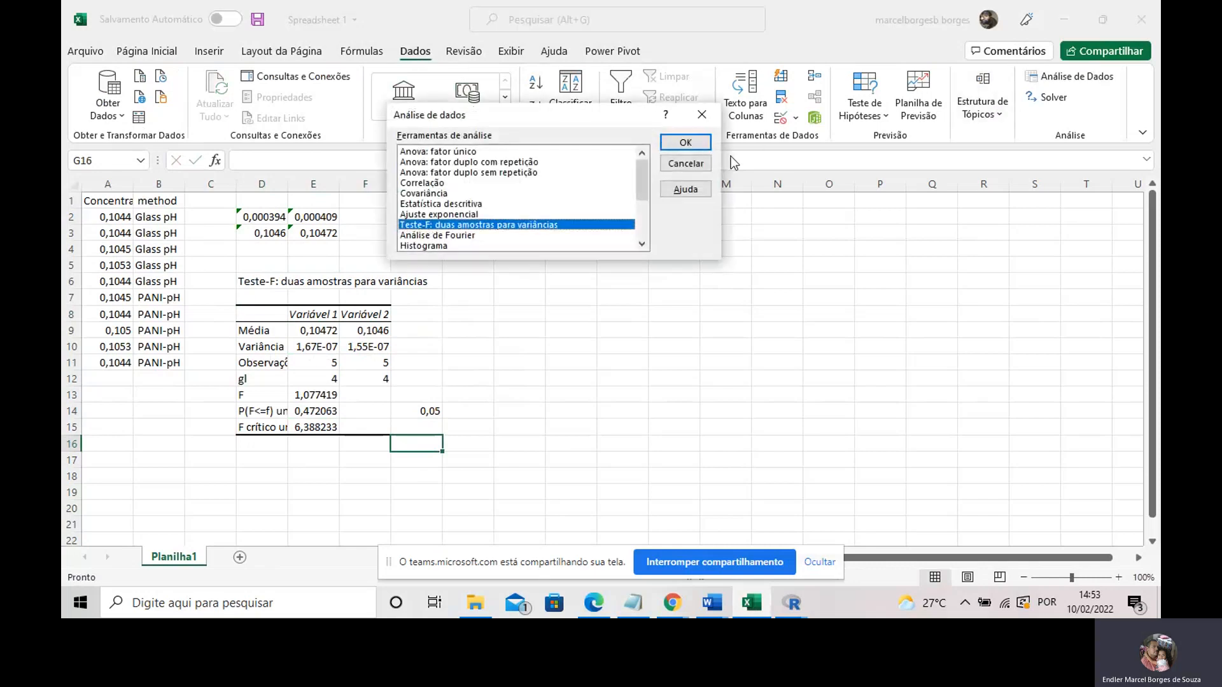
{"action": "scroll", "coordinate": [643, 195], "scroll_direction": "down", "scroll_amount": 3}
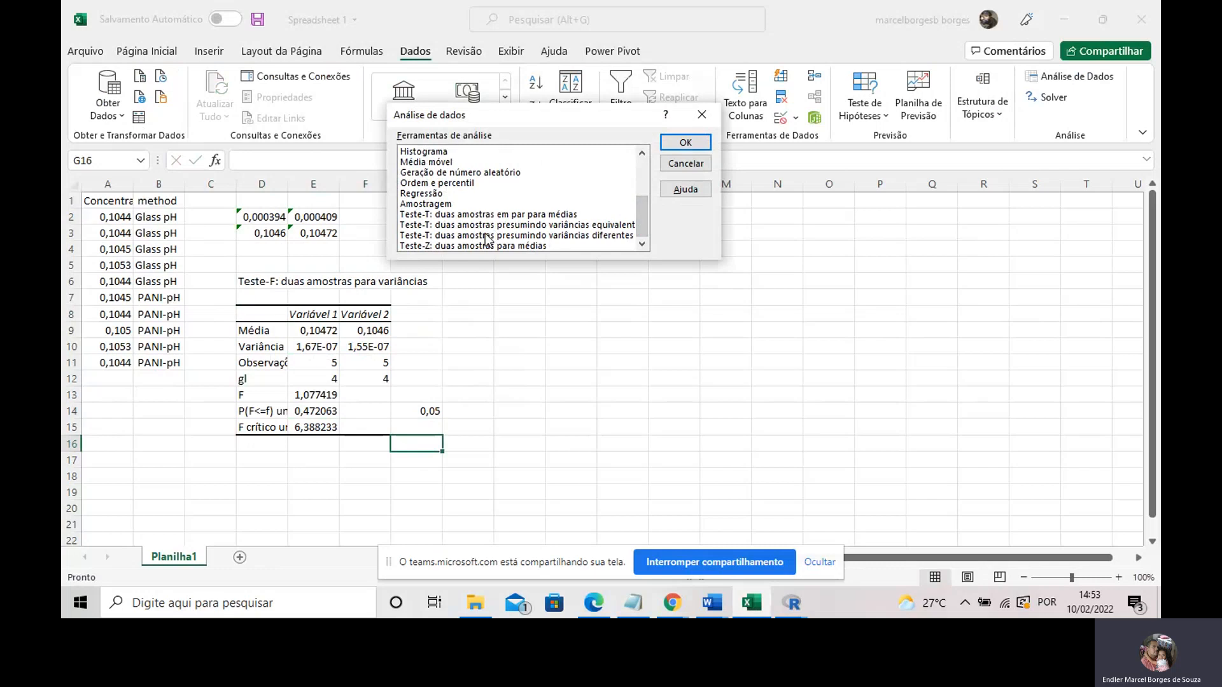
{"action": "left_click", "coordinate": [483, 227]}
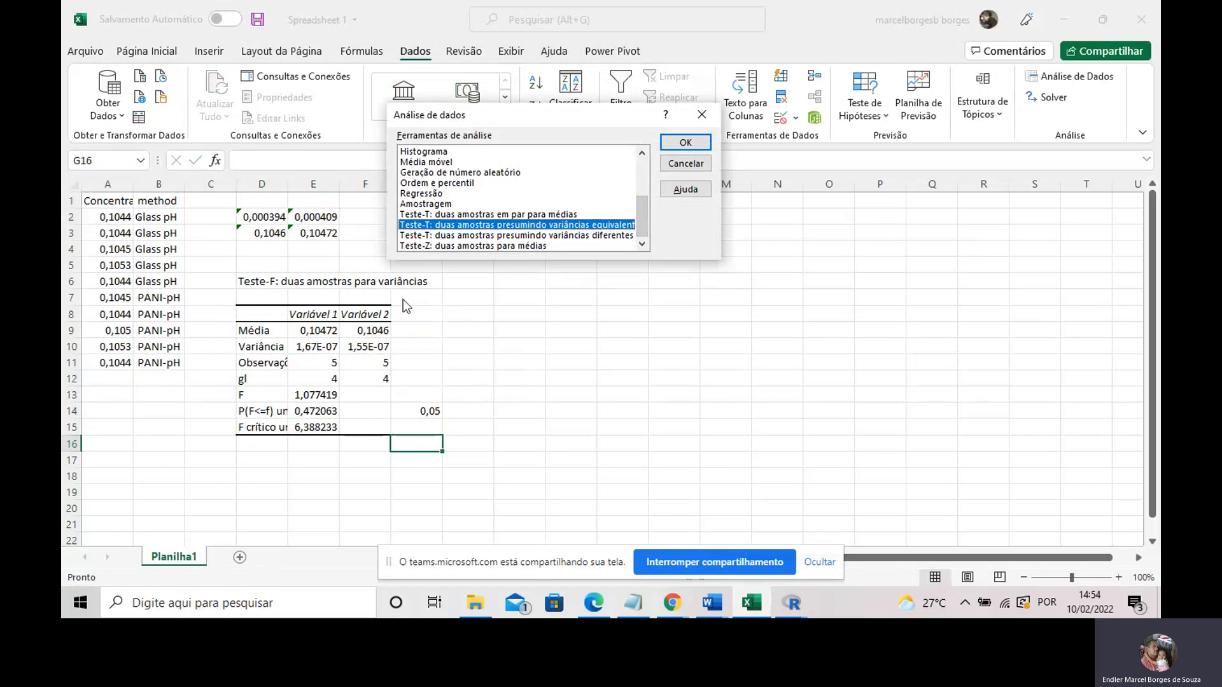
{"action": "left_click", "coordinate": [685, 143]}
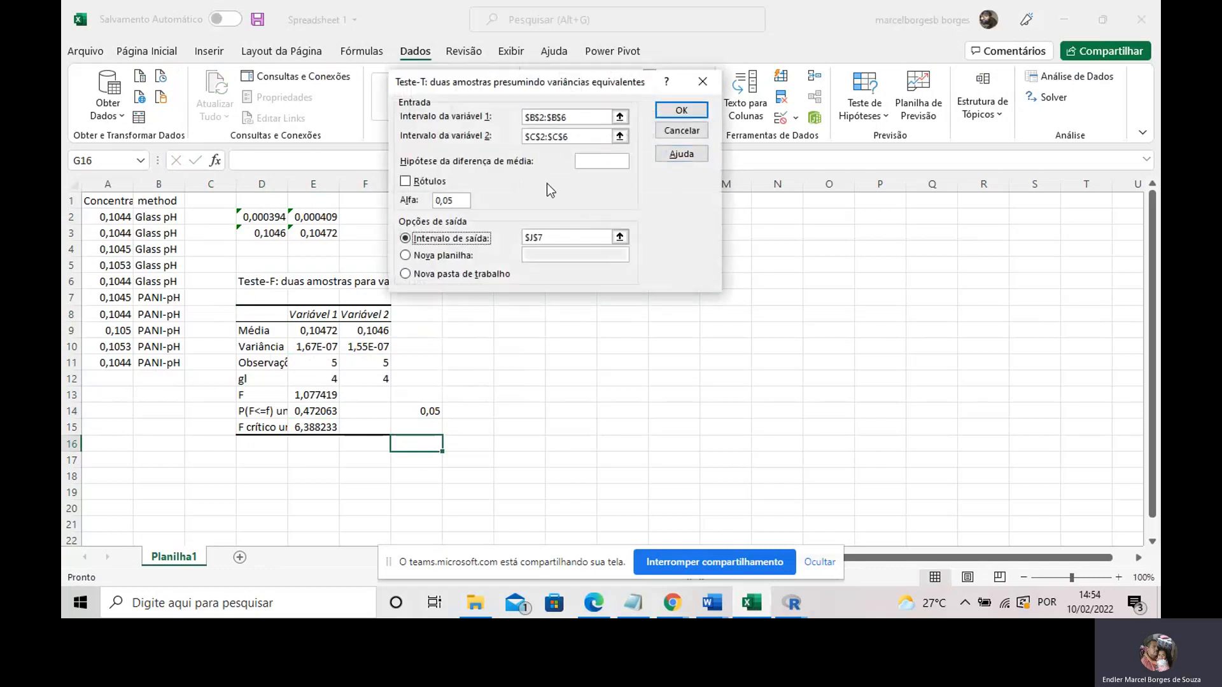
{"action": "left_click_drag", "start_coordinate": [575, 117], "coordinate": [503, 120]}
{"action": "left_click_drag", "start_coordinate": [109, 218], "coordinate": [112, 282]}
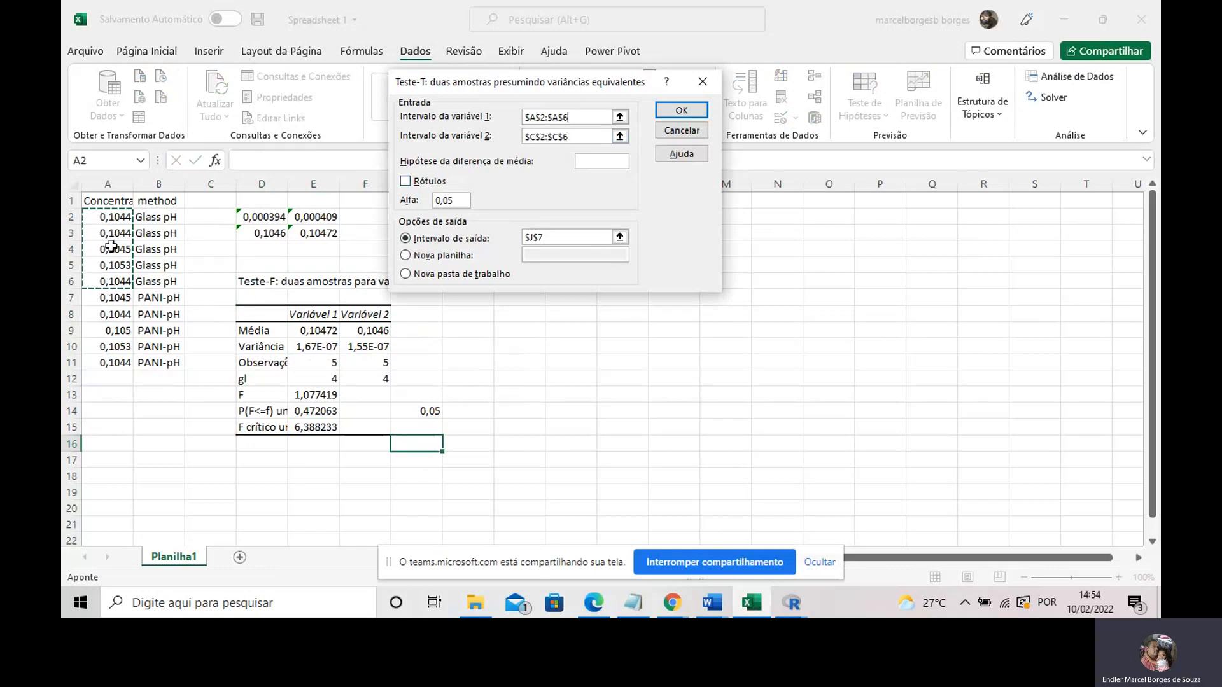
Step: Set the t-test's variable 2 range to the PANI-pH concentrations A7:A11
{"action": "left_click_drag", "start_coordinate": [589, 136], "coordinate": [502, 146]}
{"action": "key", "text": "BackSpace"}
{"action": "left_click_drag", "start_coordinate": [102, 367], "coordinate": [111, 301]}
Step: Set the t-test's output range to cell I6 and run the test
{"action": "left_click_drag", "start_coordinate": [608, 238], "coordinate": [526, 240]}
{"action": "key", "text": "BackSpace"}
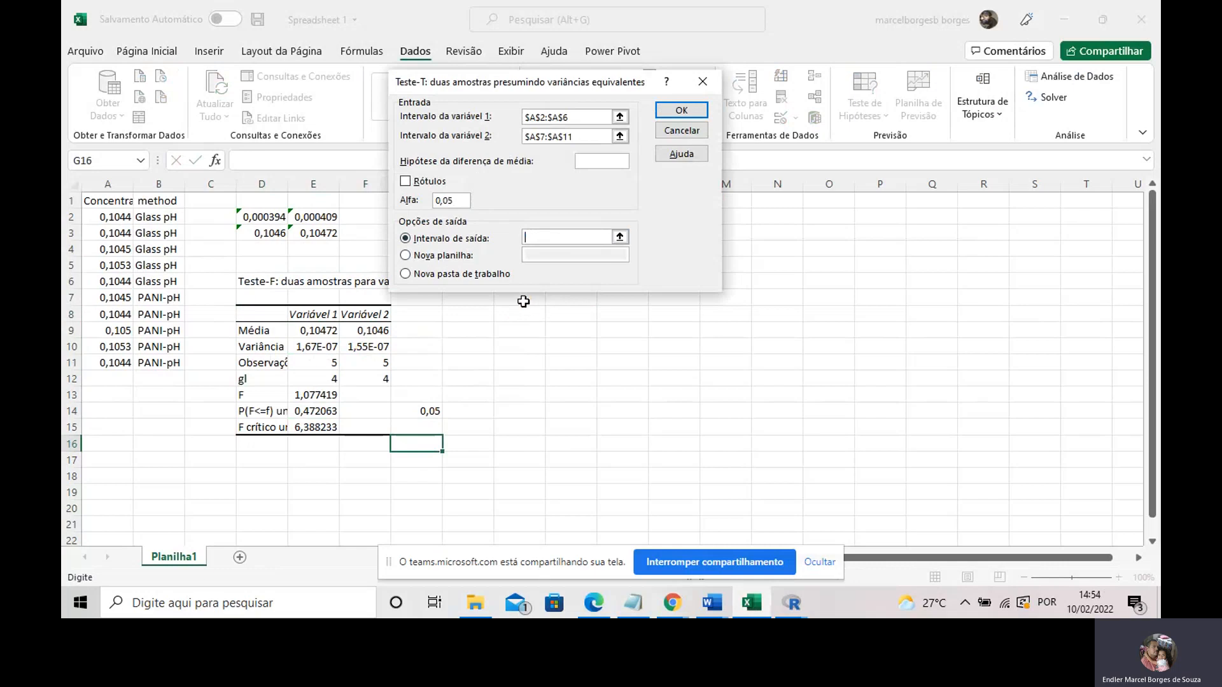
{"action": "left_click_drag", "start_coordinate": [540, 82], "coordinate": [560, 21]}
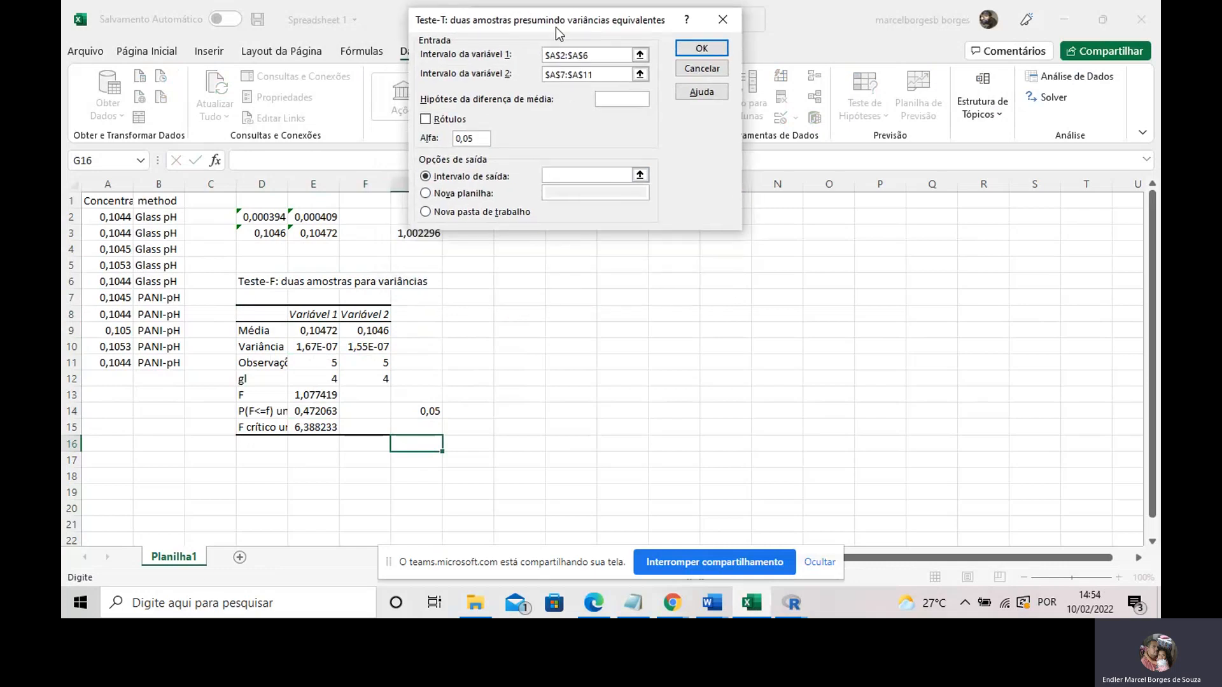
{"action": "left_click", "coordinate": [526, 285]}
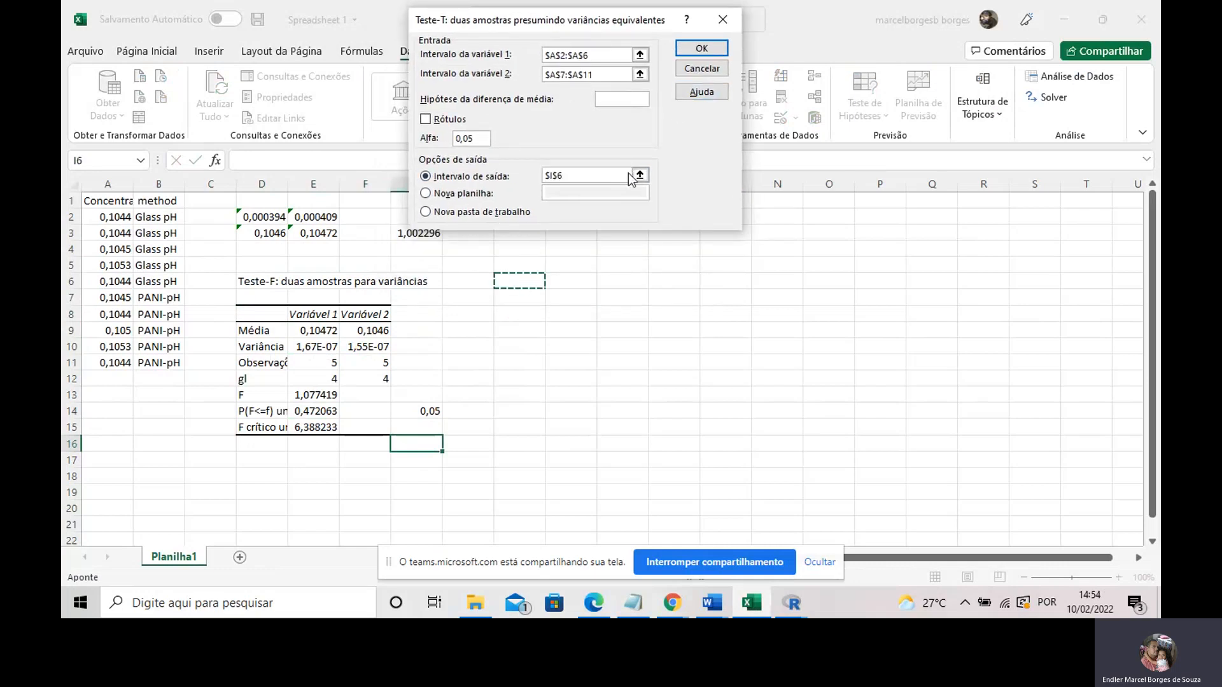
{"action": "left_click", "coordinate": [704, 51]}
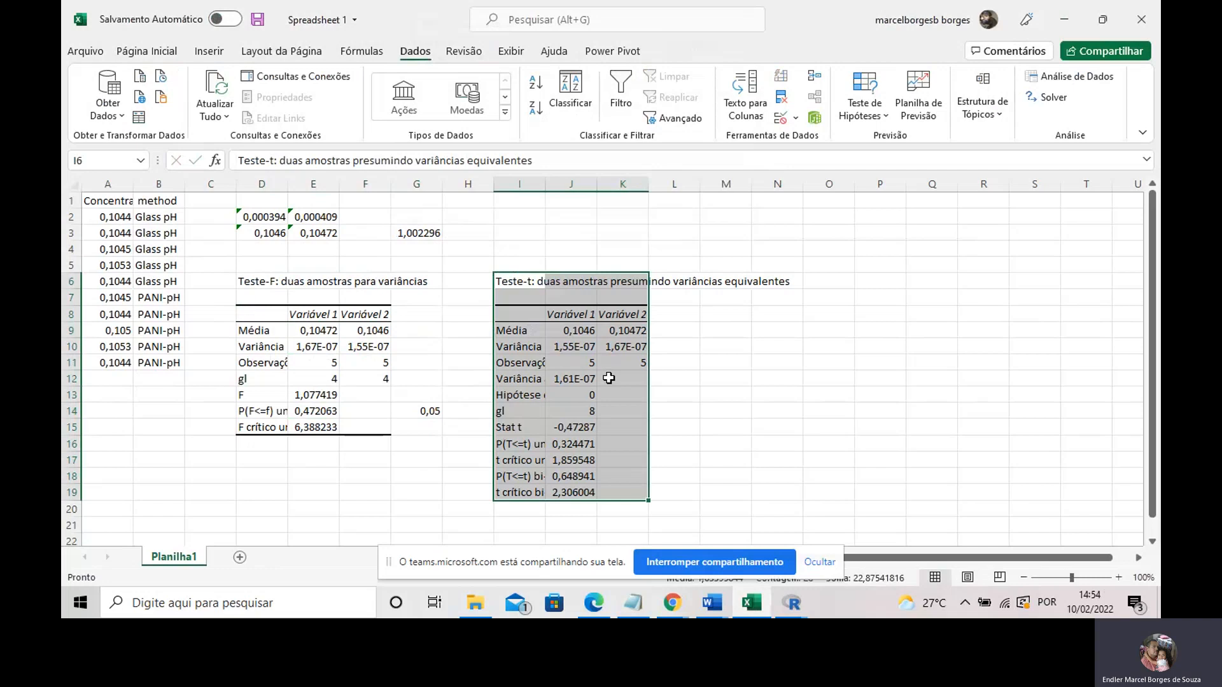
Step: Examine the t statistic in J15, the one-tailed p-value in J16 and the critical t values in J17 and J19
{"action": "left_click", "coordinate": [573, 426]}
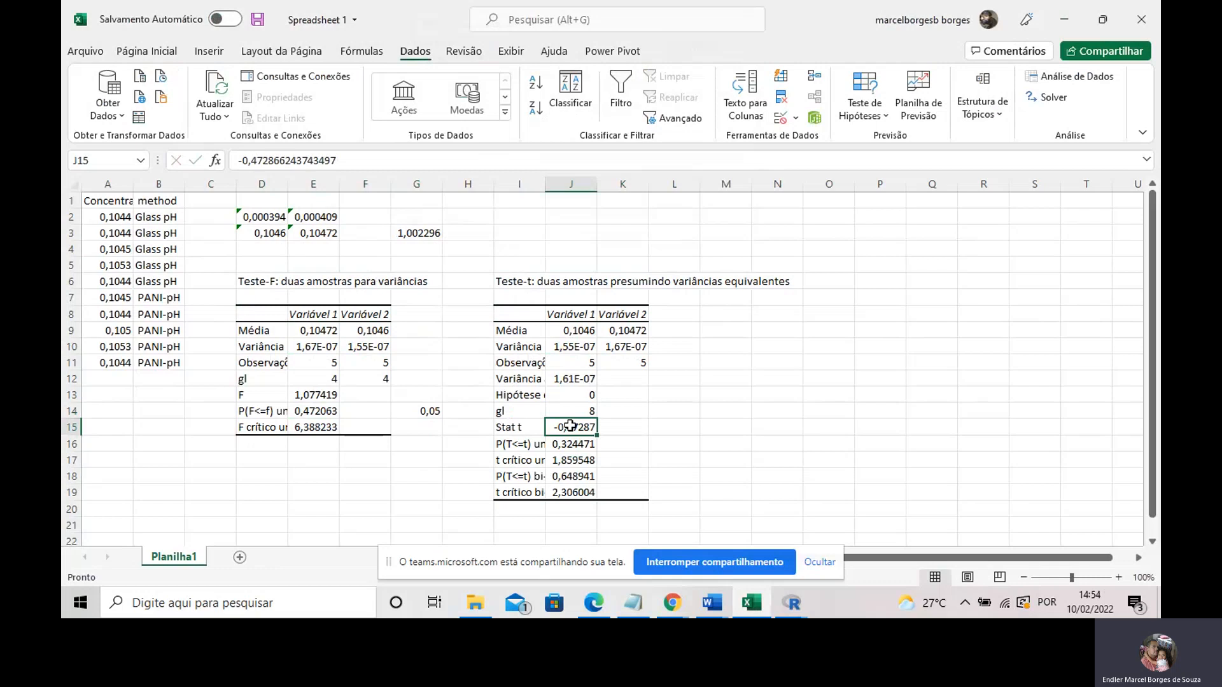
{"action": "left_click", "coordinate": [569, 450]}
{"action": "left_click", "coordinate": [574, 429]}
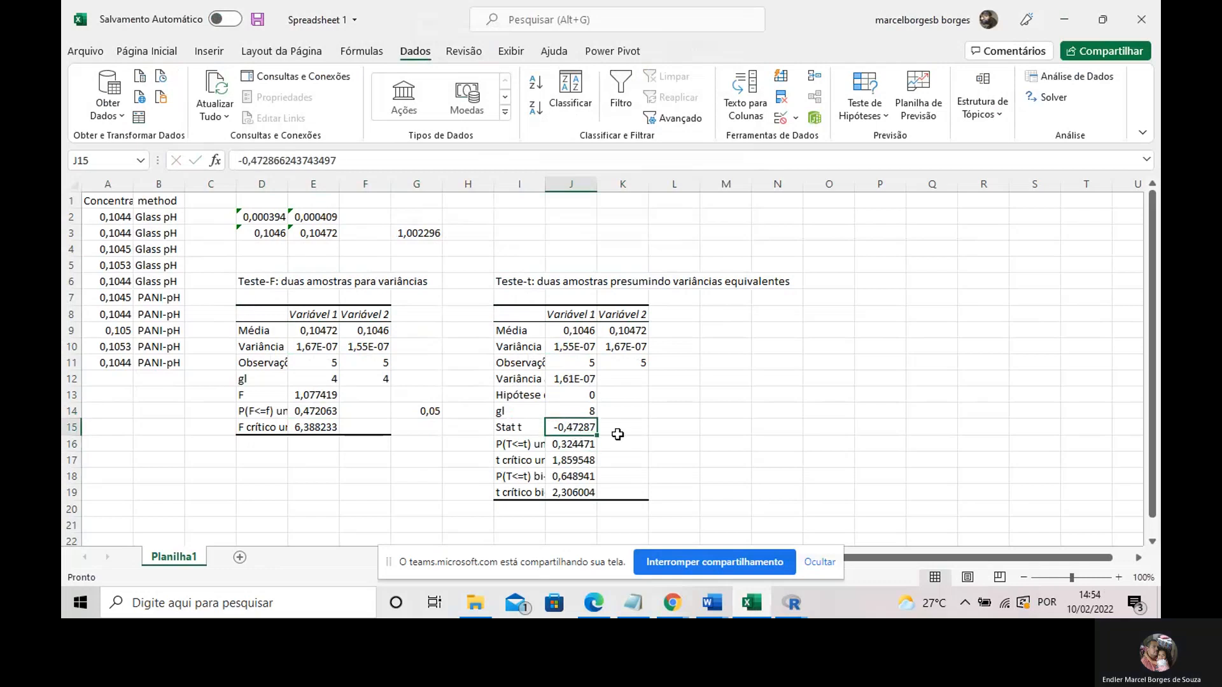
{"action": "left_click", "coordinate": [574, 460]}
{"action": "left_click", "coordinate": [576, 490]}
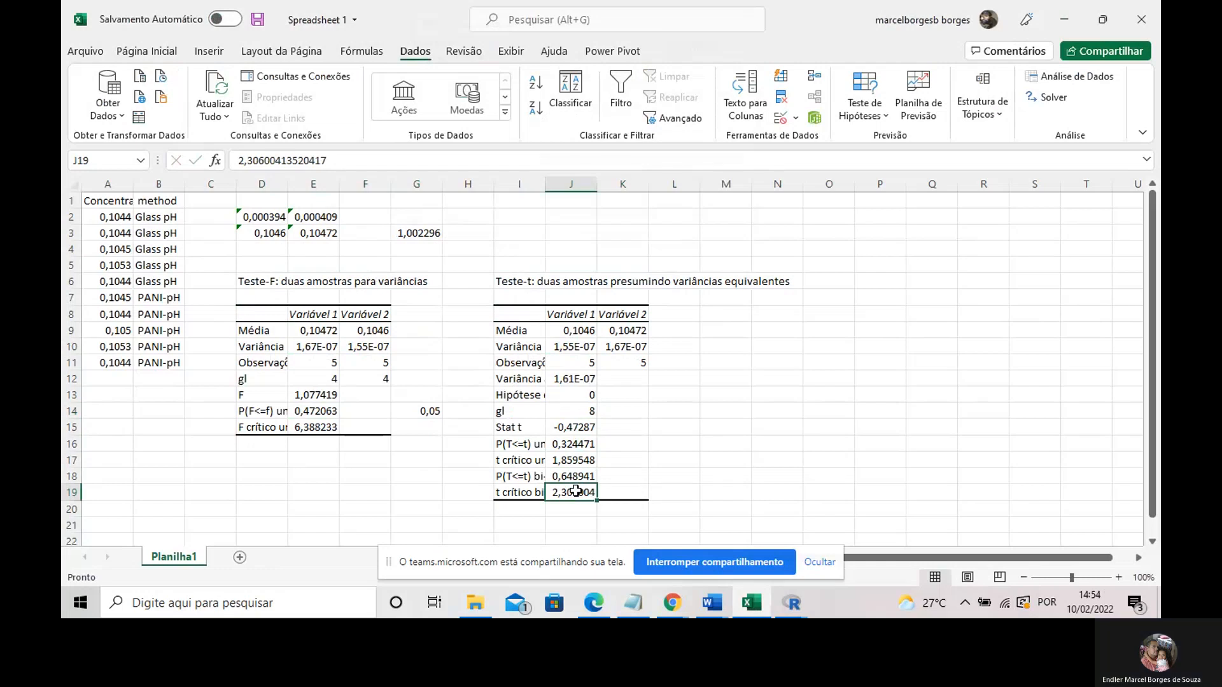
Step: Widen column I to show the t-test's row labels and check the one-tailed and two-tailed critical t labels
{"action": "left_click_drag", "start_coordinate": [545, 184], "coordinate": [586, 183]}
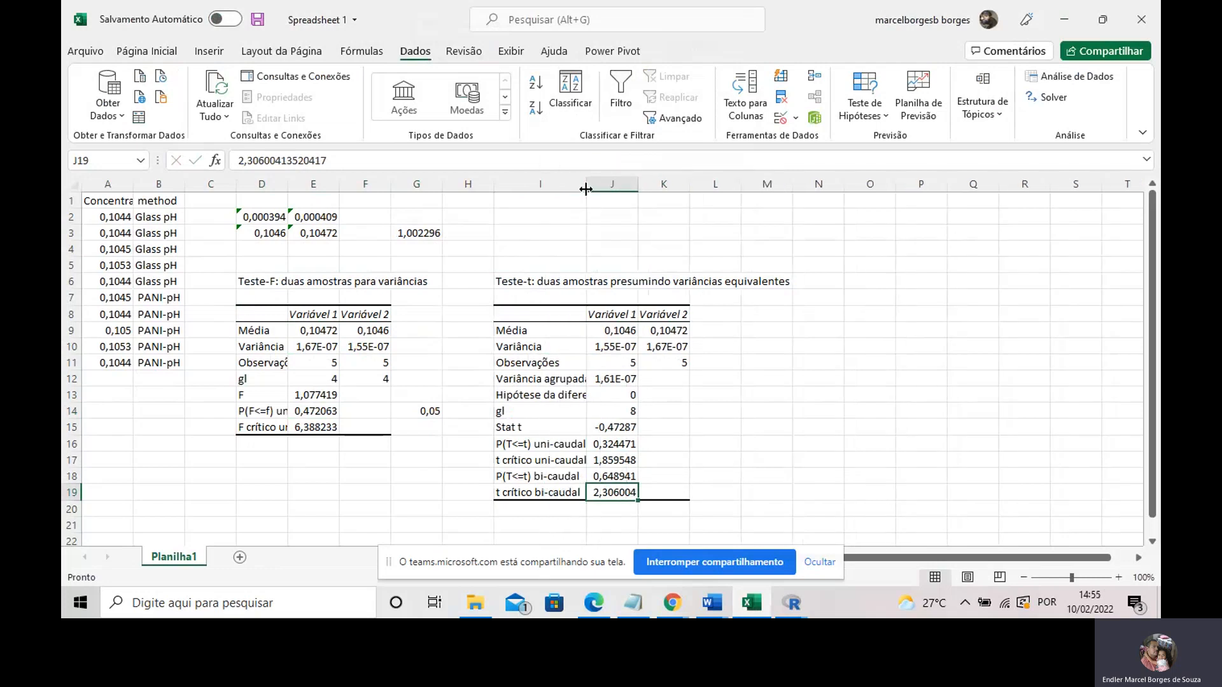
{"action": "left_click", "coordinate": [547, 461]}
{"action": "left_click", "coordinate": [542, 498]}
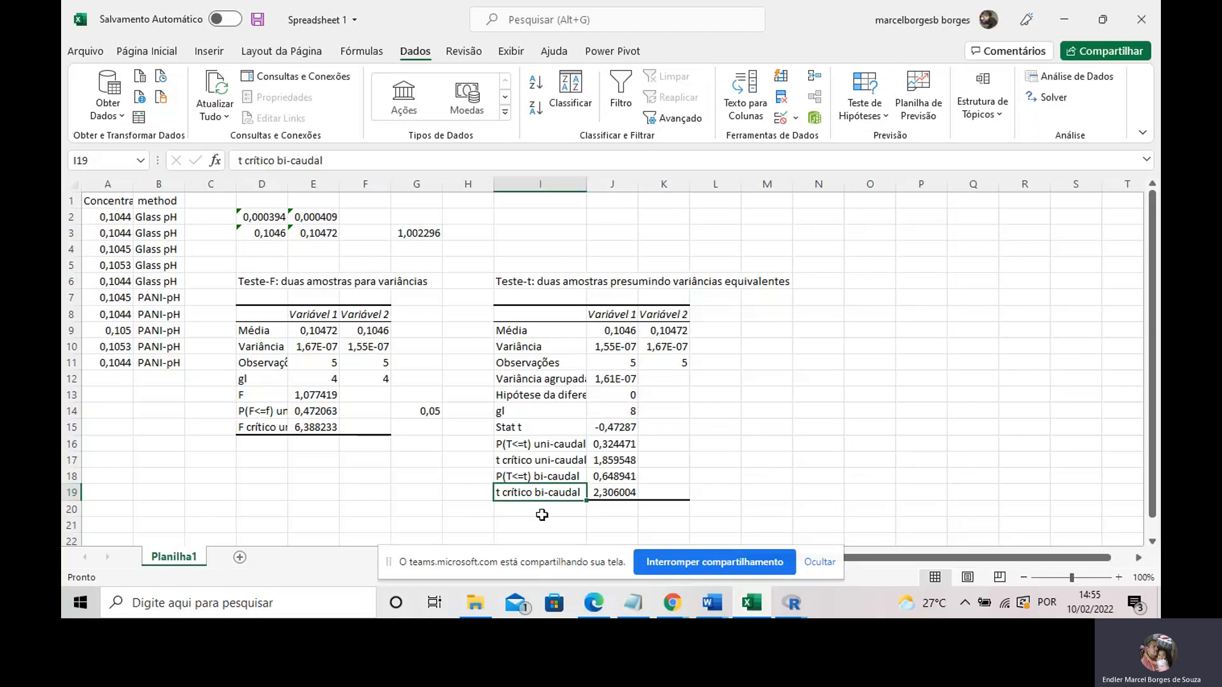
Step: Compare the t statistic in J15 with the one-tailed critical t in J17 and the two-tailed critical t in J19
{"action": "left_click", "coordinate": [606, 427]}
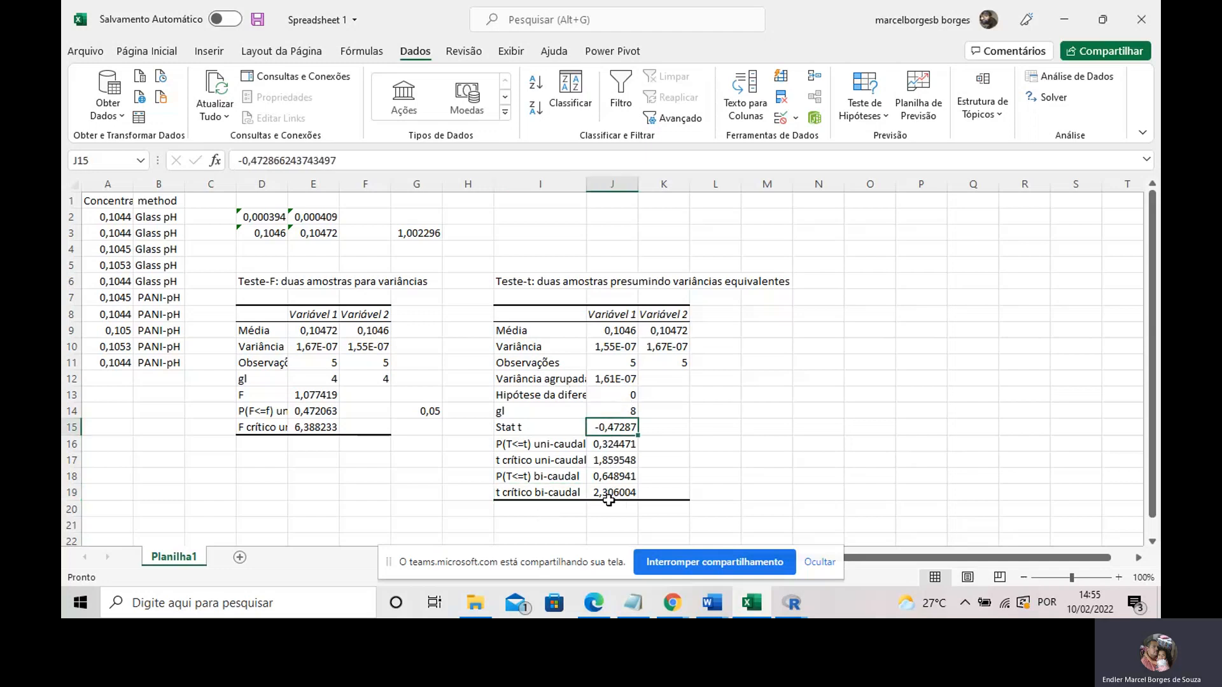
{"action": "left_click", "coordinate": [612, 463]}
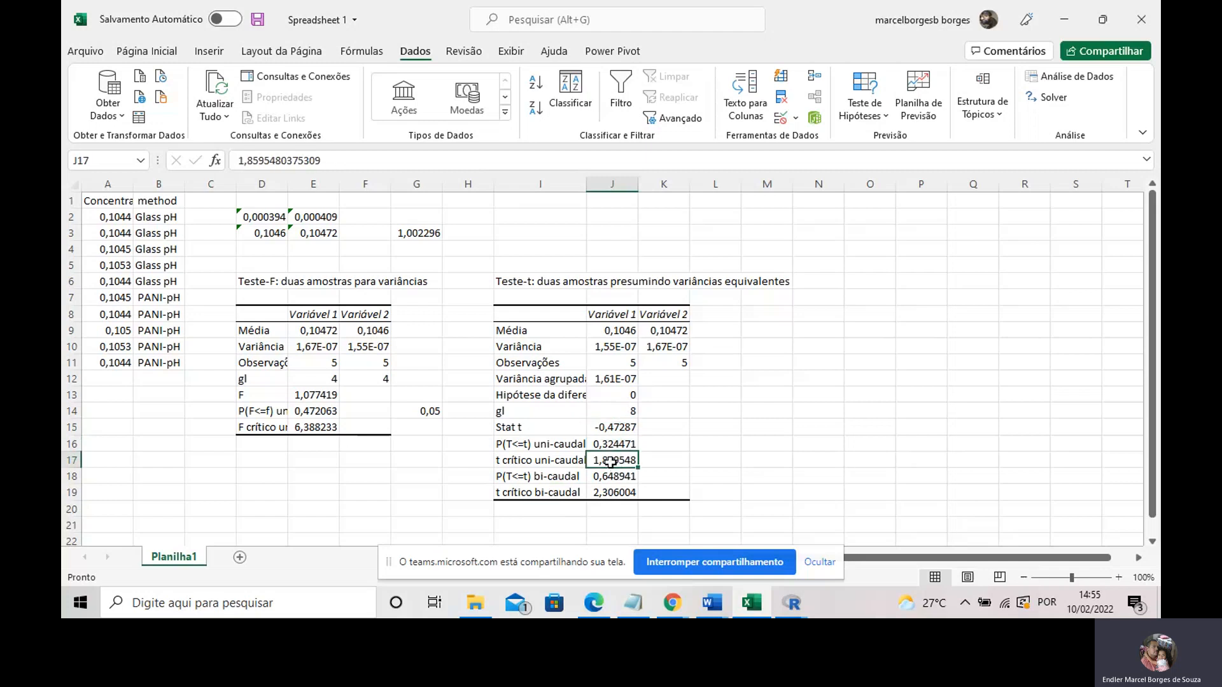
{"action": "left_click", "coordinate": [626, 429]}
{"action": "left_click", "coordinate": [613, 495]}
{"action": "left_click", "coordinate": [629, 431]}
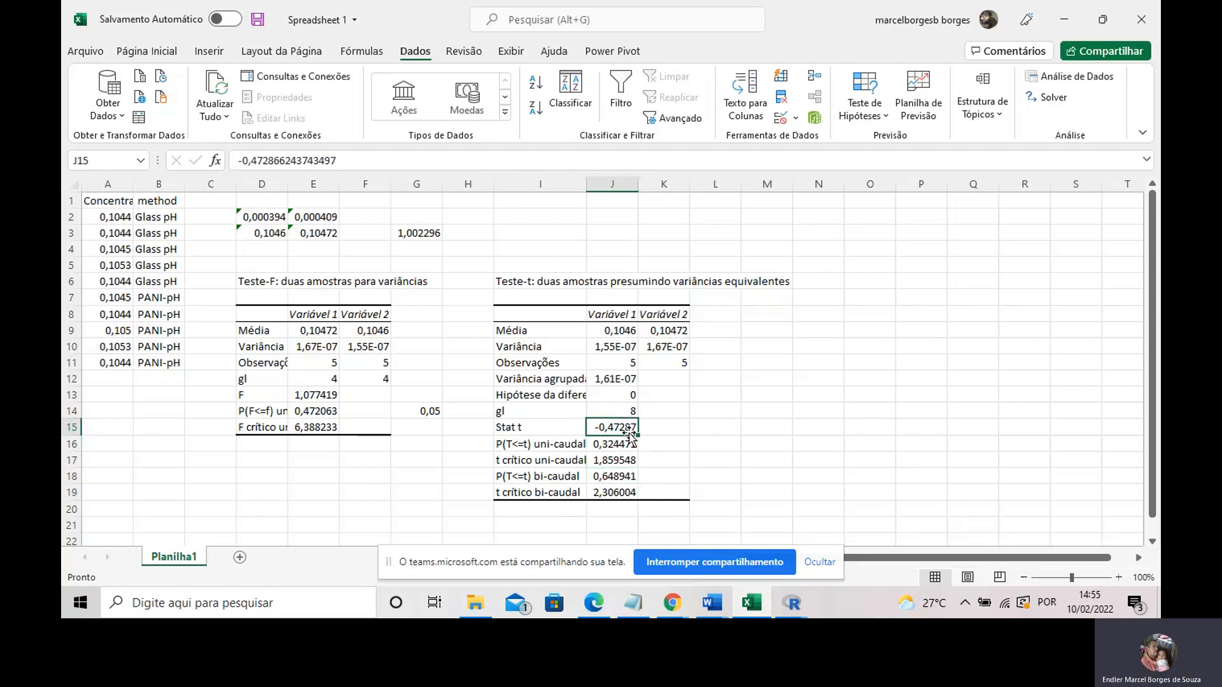
{"action": "left_click", "coordinate": [610, 495]}
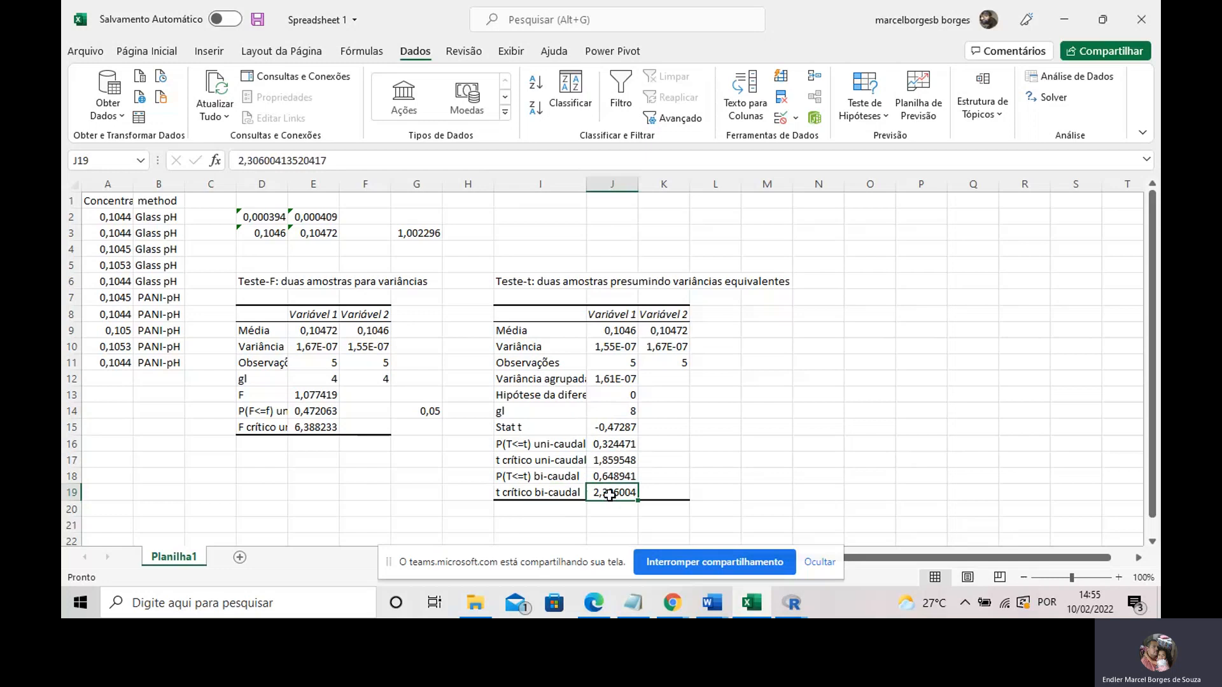
{"action": "left_click", "coordinate": [627, 429]}
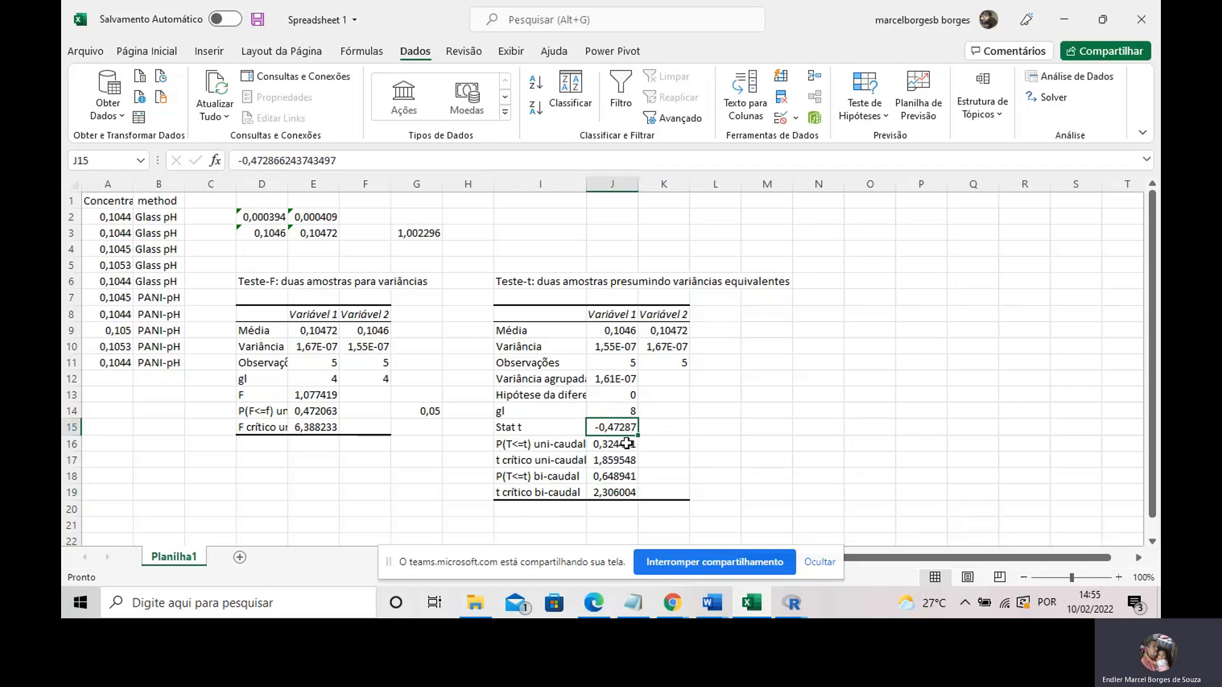
{"action": "left_click", "coordinate": [616, 463]}
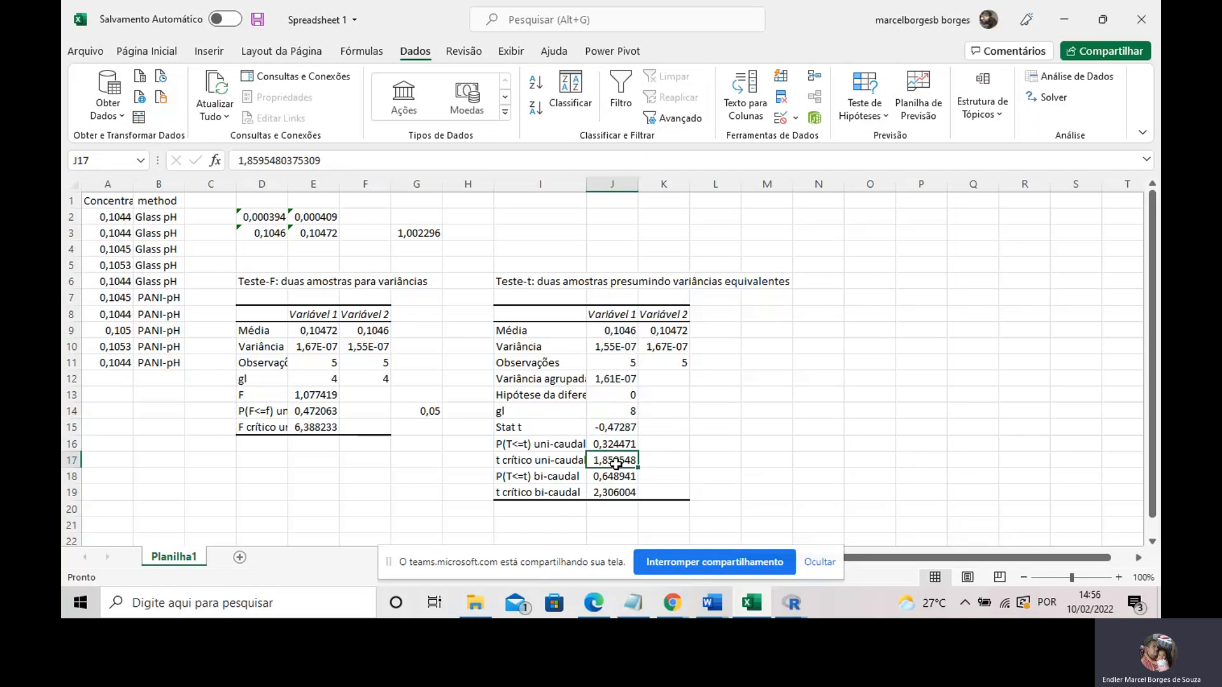
{"action": "left_click", "coordinate": [616, 429]}
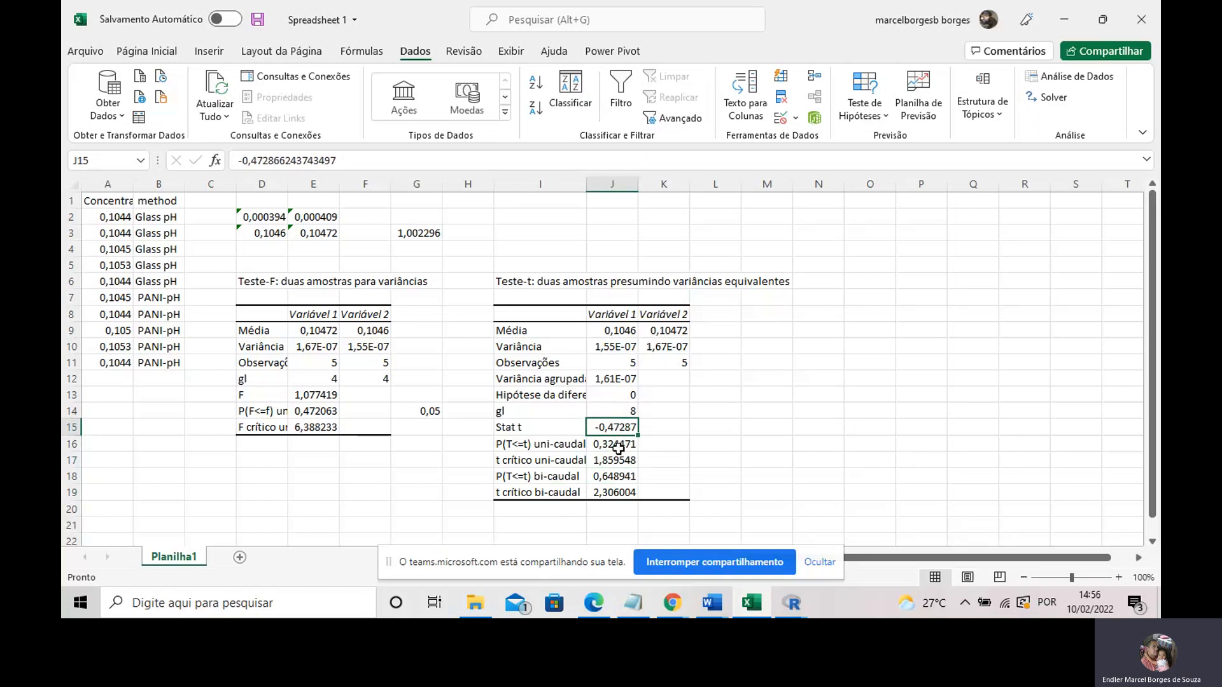
{"action": "left_click", "coordinate": [607, 492]}
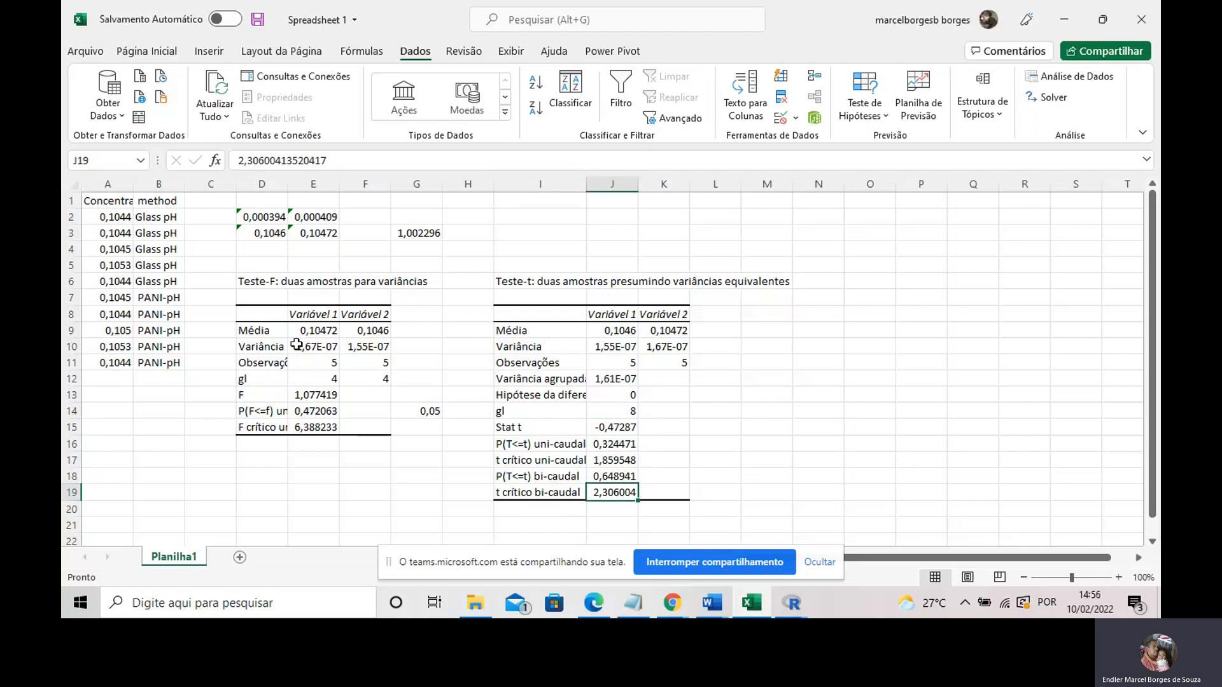
Step: Review the source concentrations A2:A11 and the empty cells C2:C11 beside them
{"action": "left_click_drag", "start_coordinate": [109, 216], "coordinate": [106, 364]}
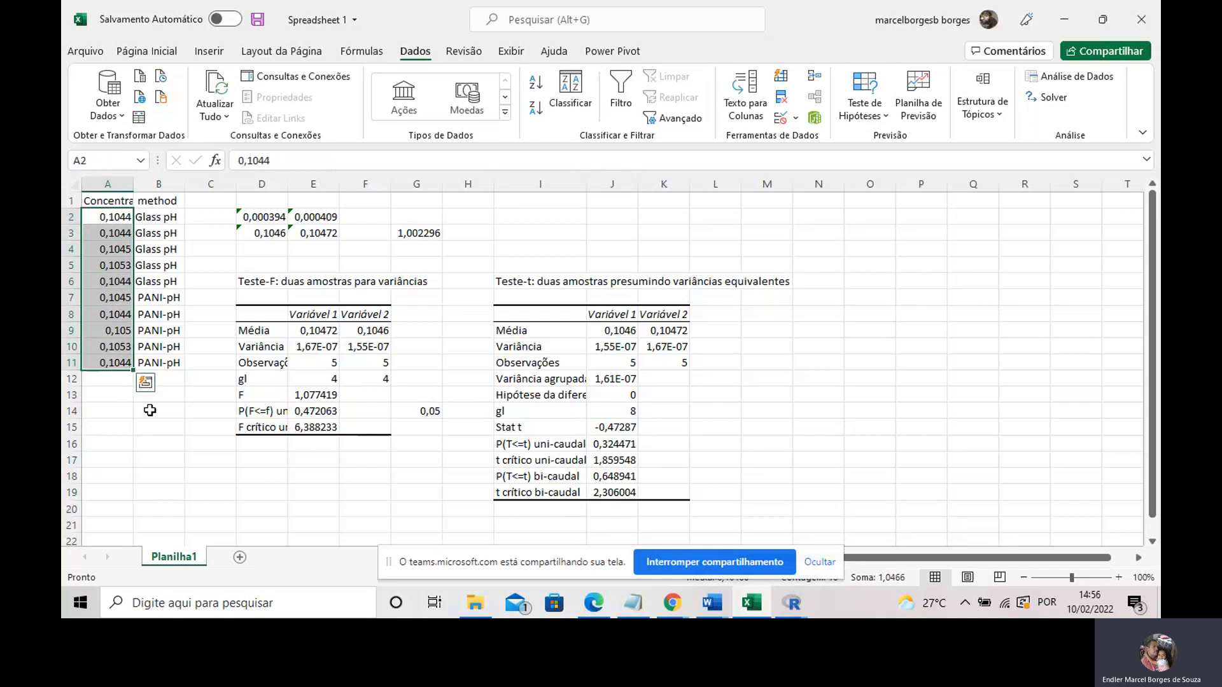
{"action": "left_click", "coordinate": [108, 264]}
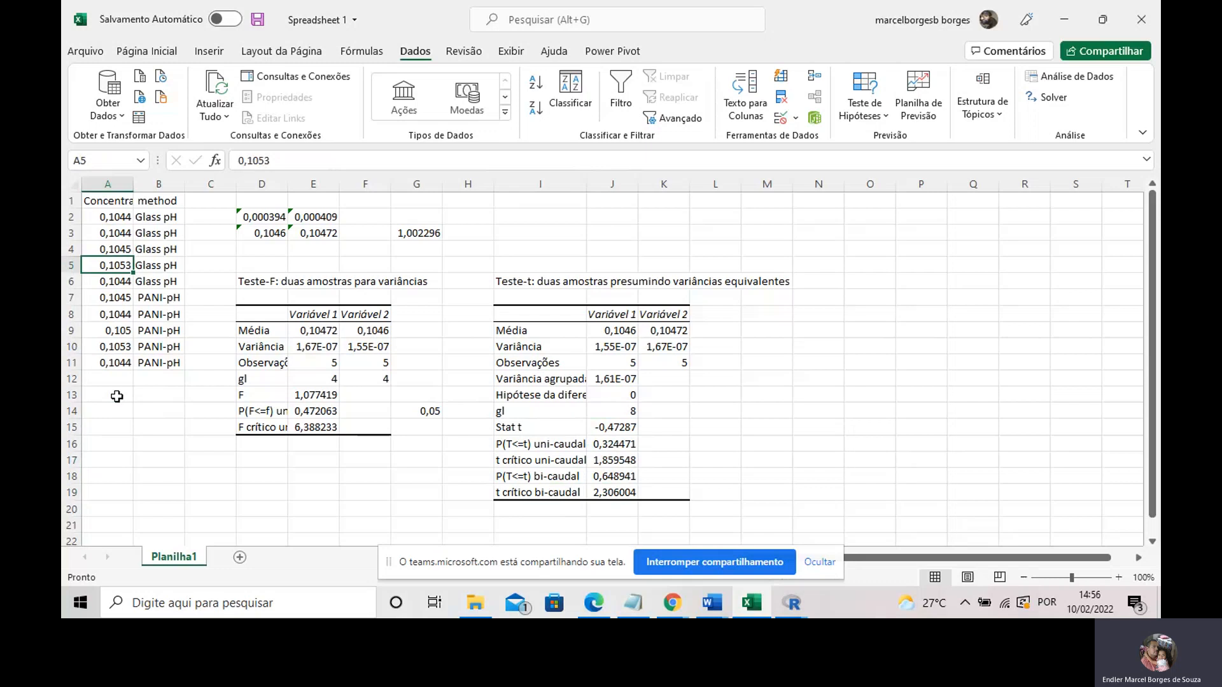
{"action": "left_click", "coordinate": [210, 218]}
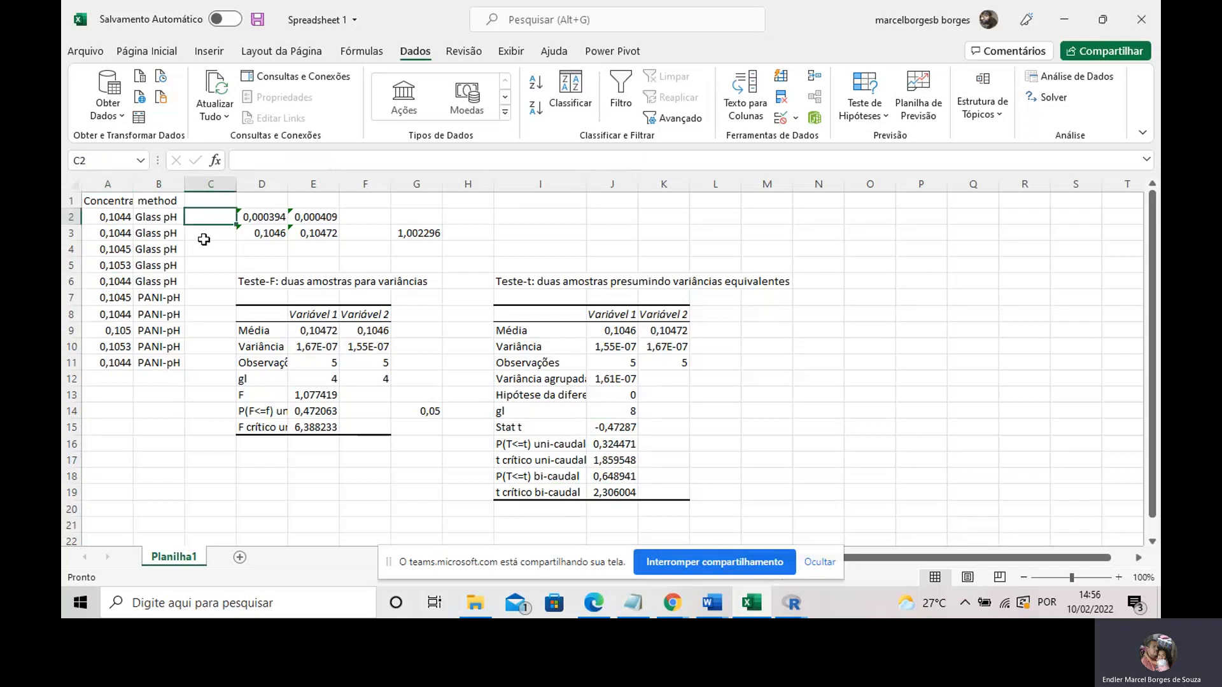
{"action": "left_click_drag", "start_coordinate": [211, 363], "coordinate": [196, 214]}
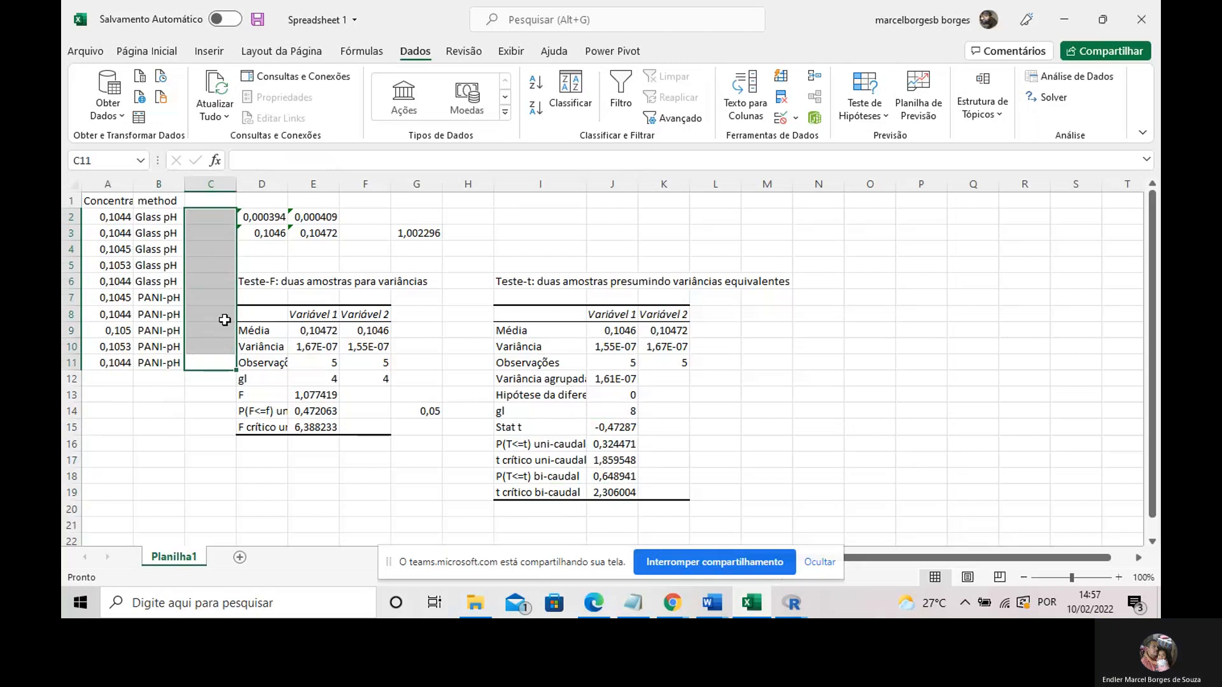
{"action": "left_click", "coordinate": [145, 408]}
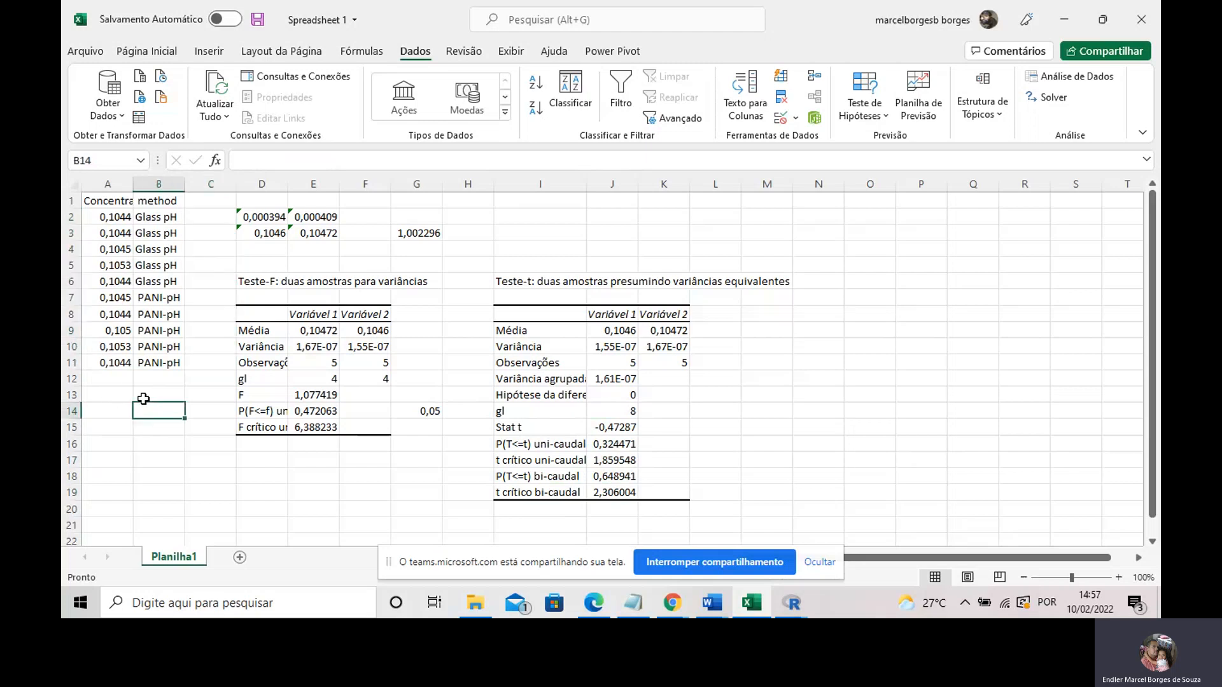
{"action": "left_click", "coordinate": [112, 217]}
{"action": "left_click_drag", "start_coordinate": [111, 217], "coordinate": [100, 284]}
{"action": "left_click", "coordinate": [121, 219]}
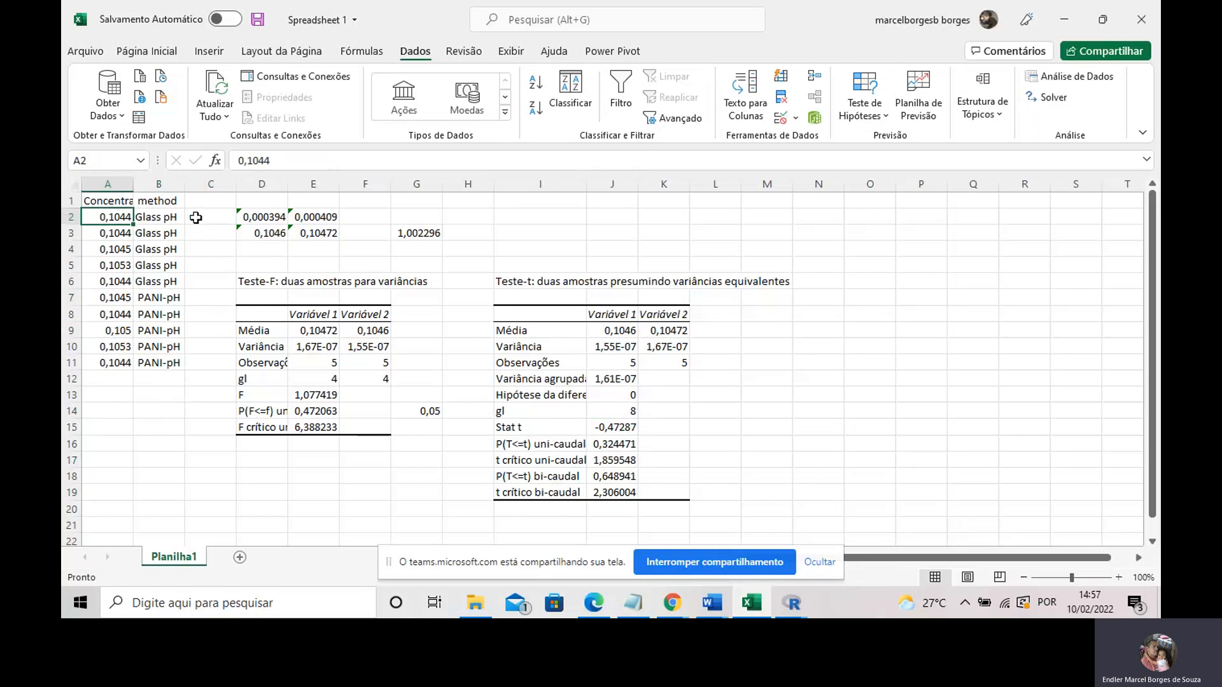
Step: Enter the formula =(A2-$D$2)/$D$3 in C2 for the first Glass pH concentration
{"action": "left_click", "coordinate": [195, 218]}
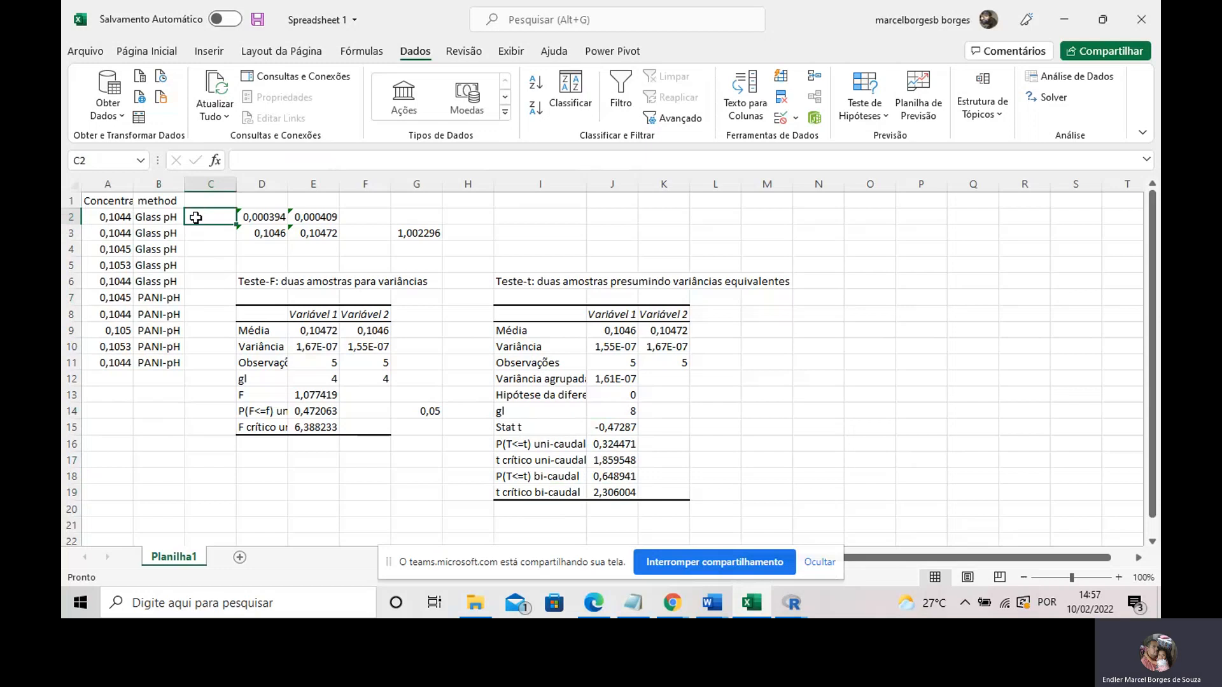
{"action": "type", "text": "=("}
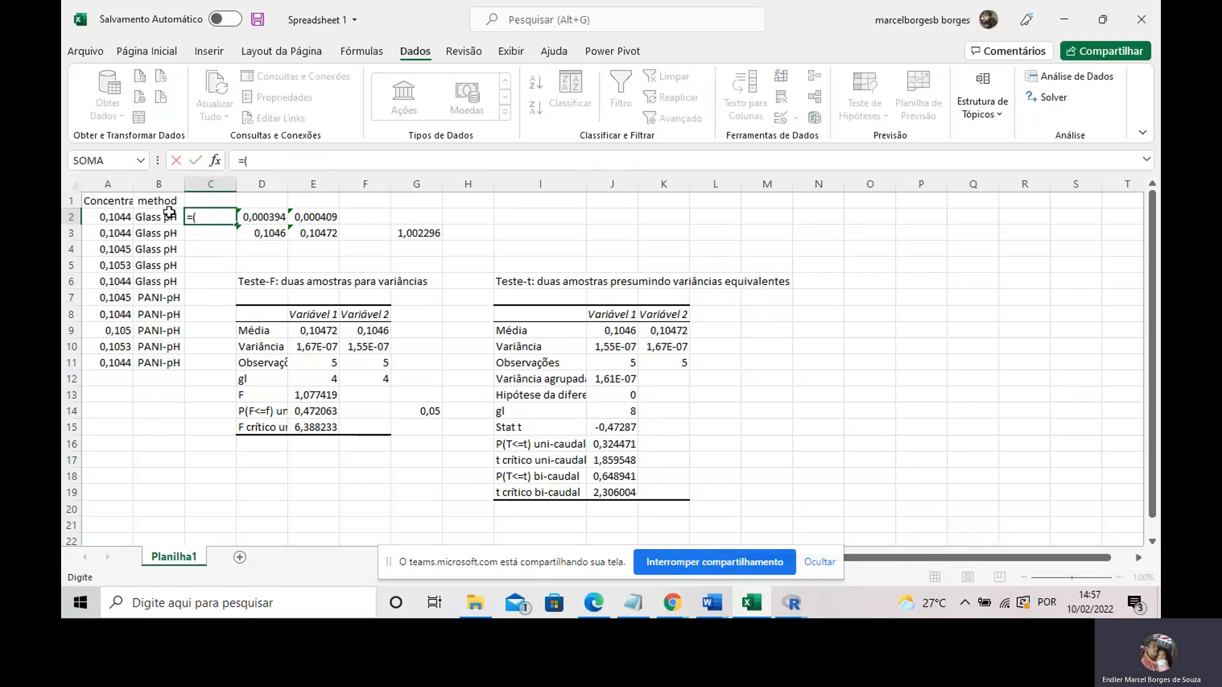
{"action": "left_click", "coordinate": [107, 219]}
{"action": "type", "text": "-"}
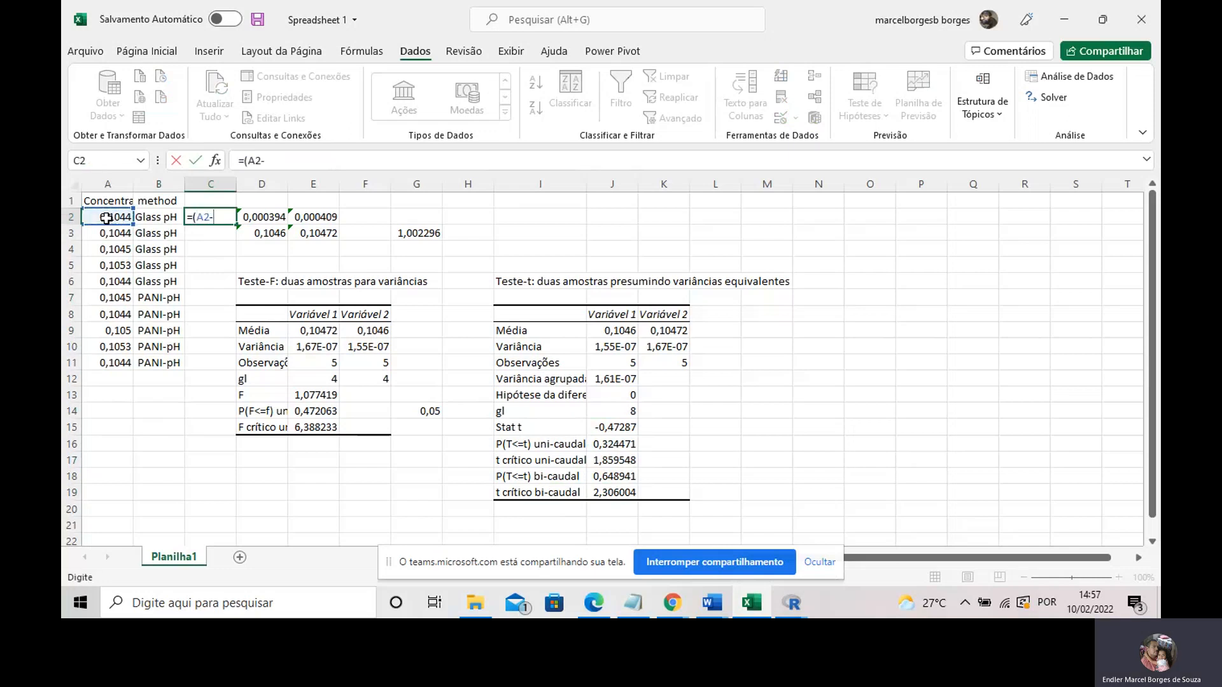
{"action": "left_click", "coordinate": [261, 217]}
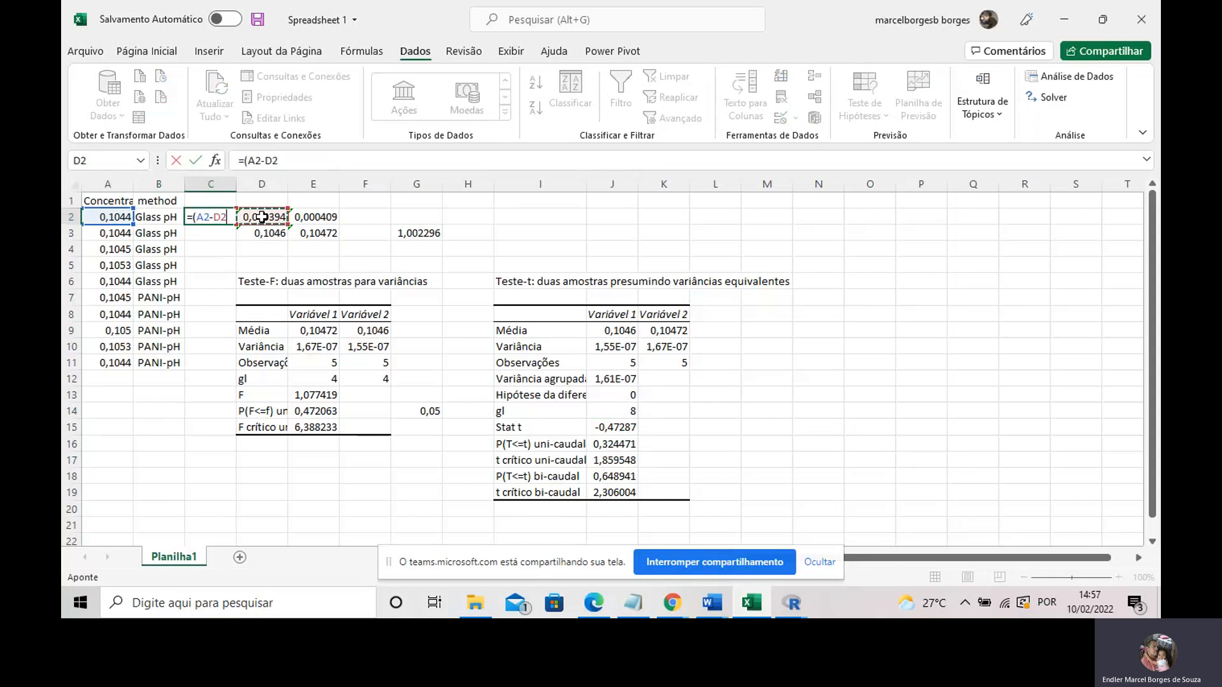
{"action": "key", "text": "F4"}
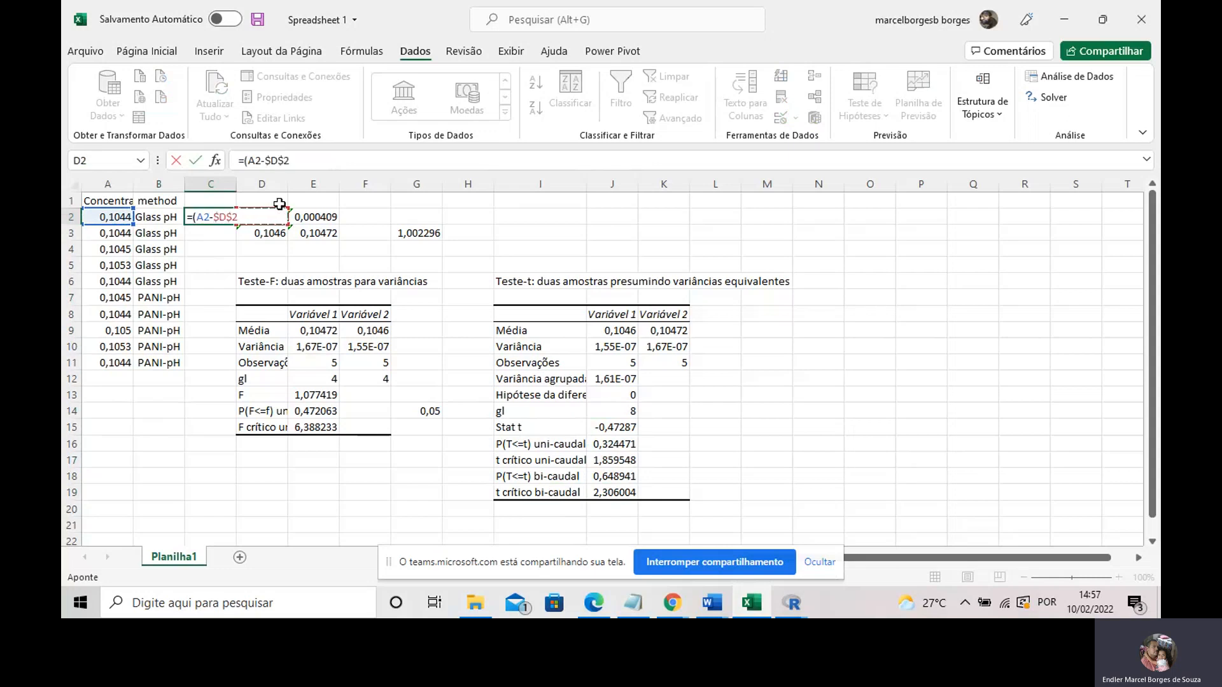
{"action": "type", "text": ")/"}
{"action": "left_click", "coordinate": [275, 233]}
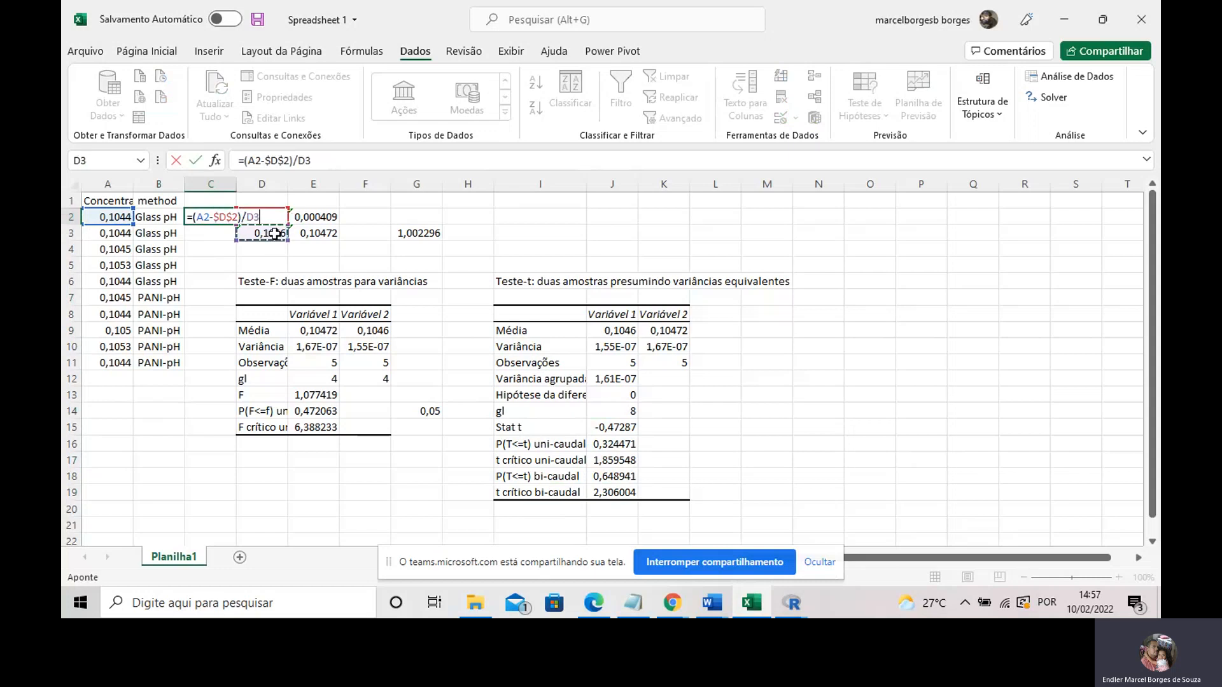
{"action": "key", "text": "F4"}
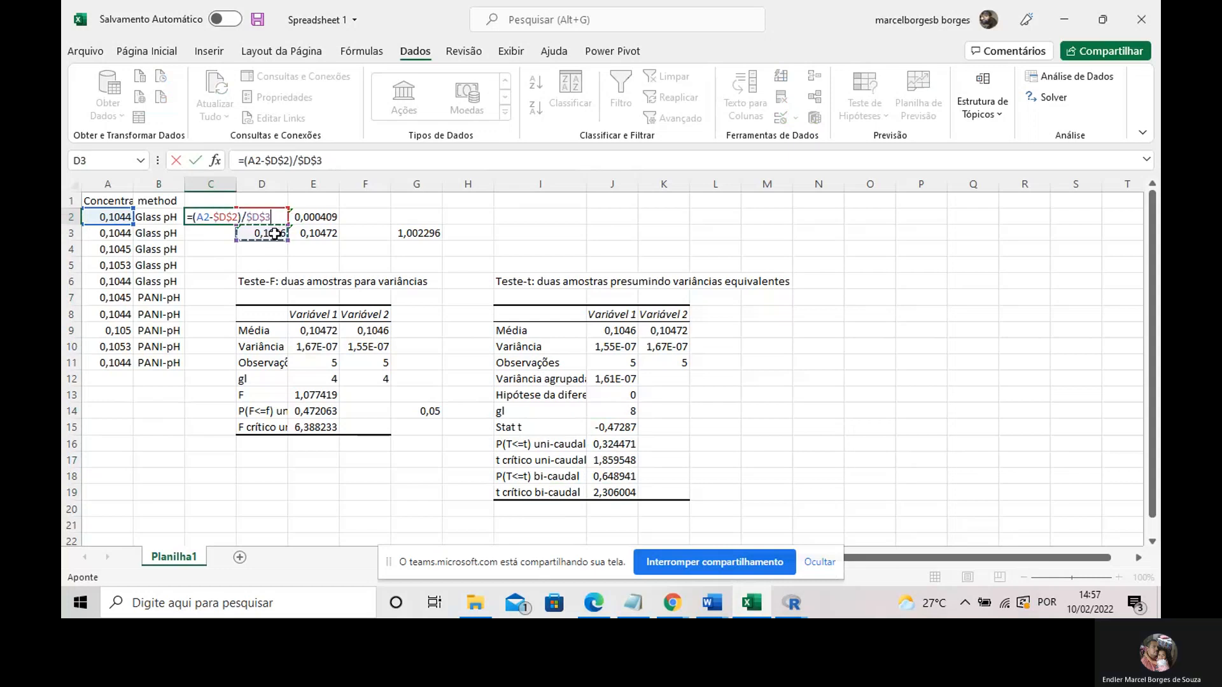
{"action": "key", "text": "Return"}
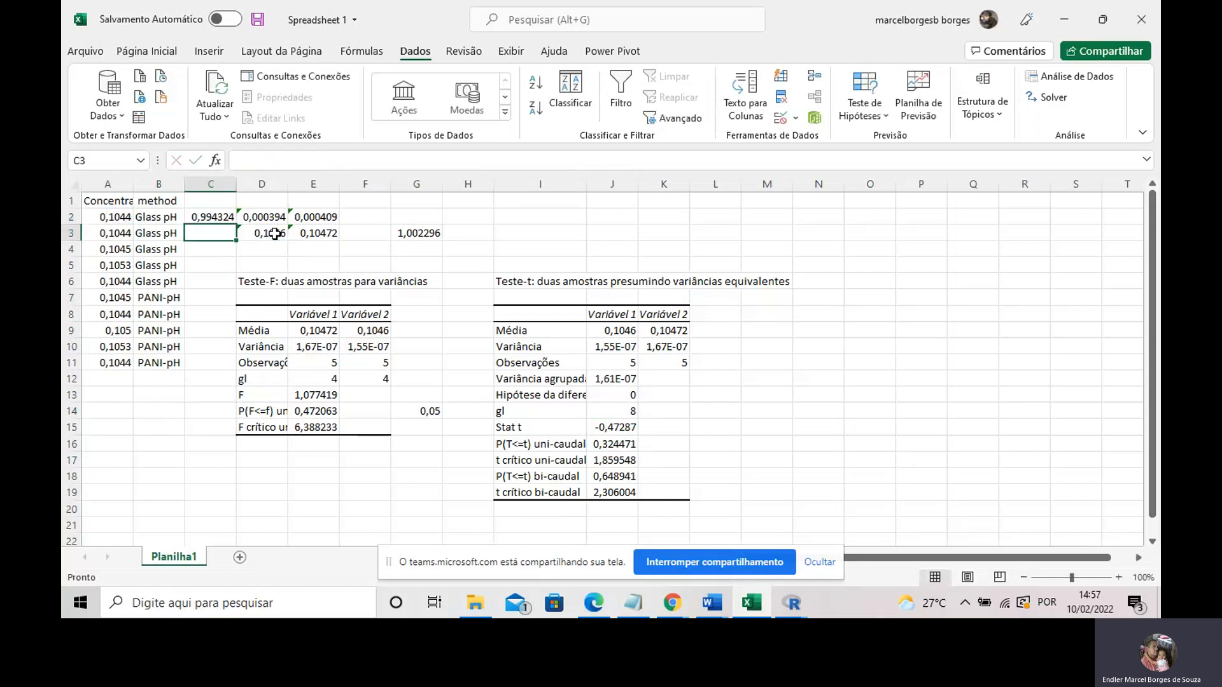
Step: Fill the C2 formula down through C6 for the Glass pH rows and check its cell references
{"action": "left_click", "coordinate": [207, 218]}
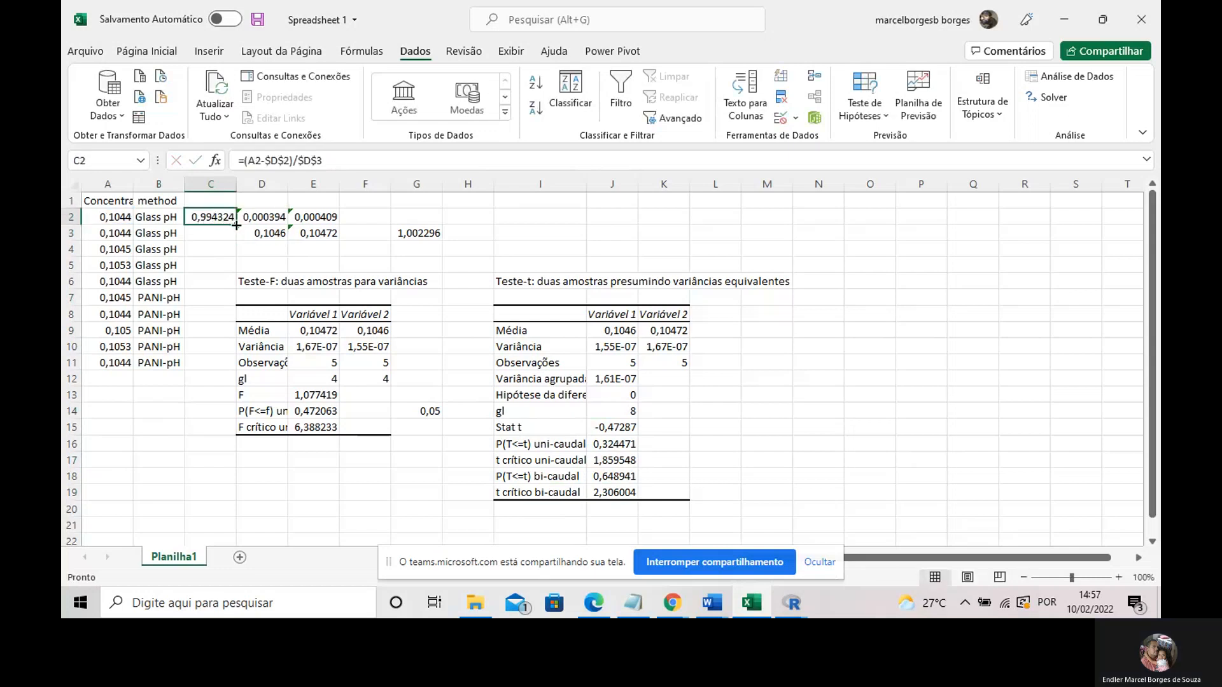
{"action": "left_click_drag", "start_coordinate": [239, 225], "coordinate": [229, 291]}
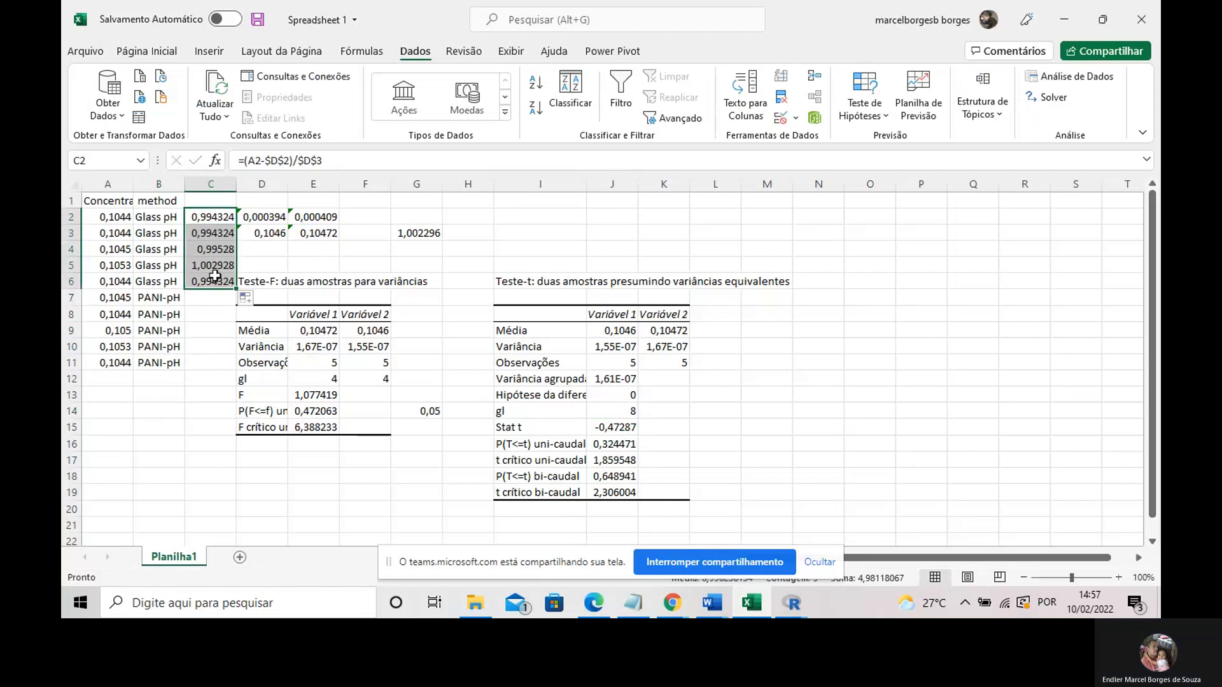
{"action": "double_click", "coordinate": [208, 222]}
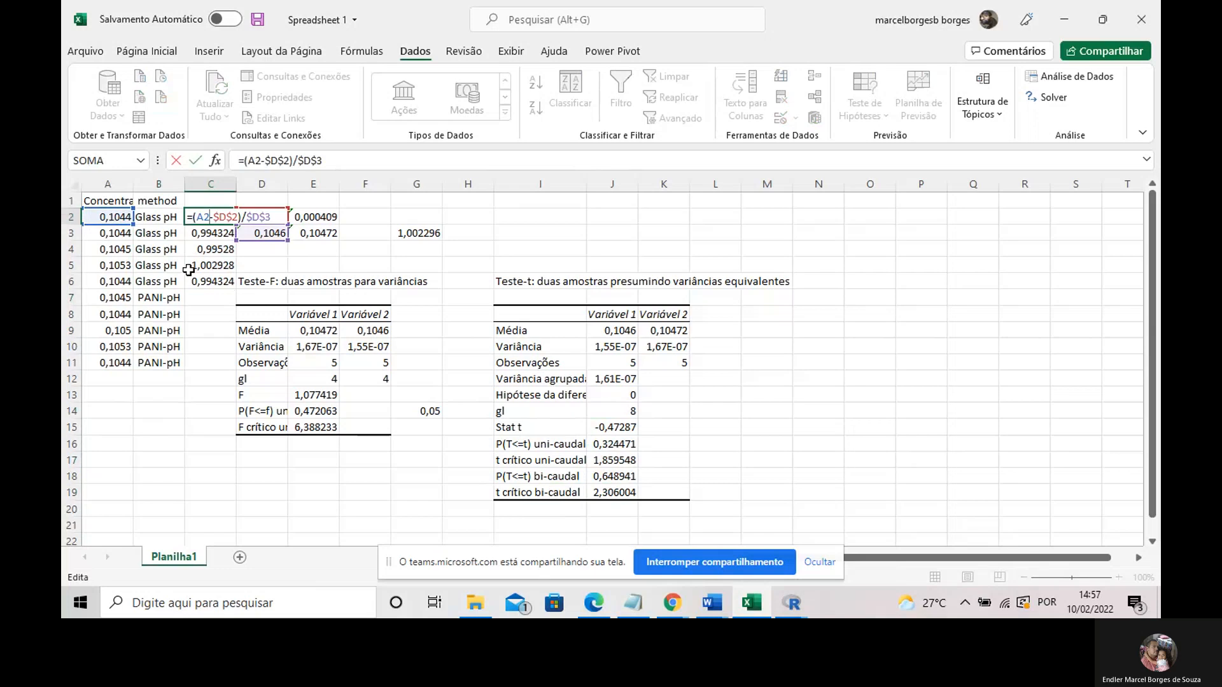
{"action": "key", "text": "Escape"}
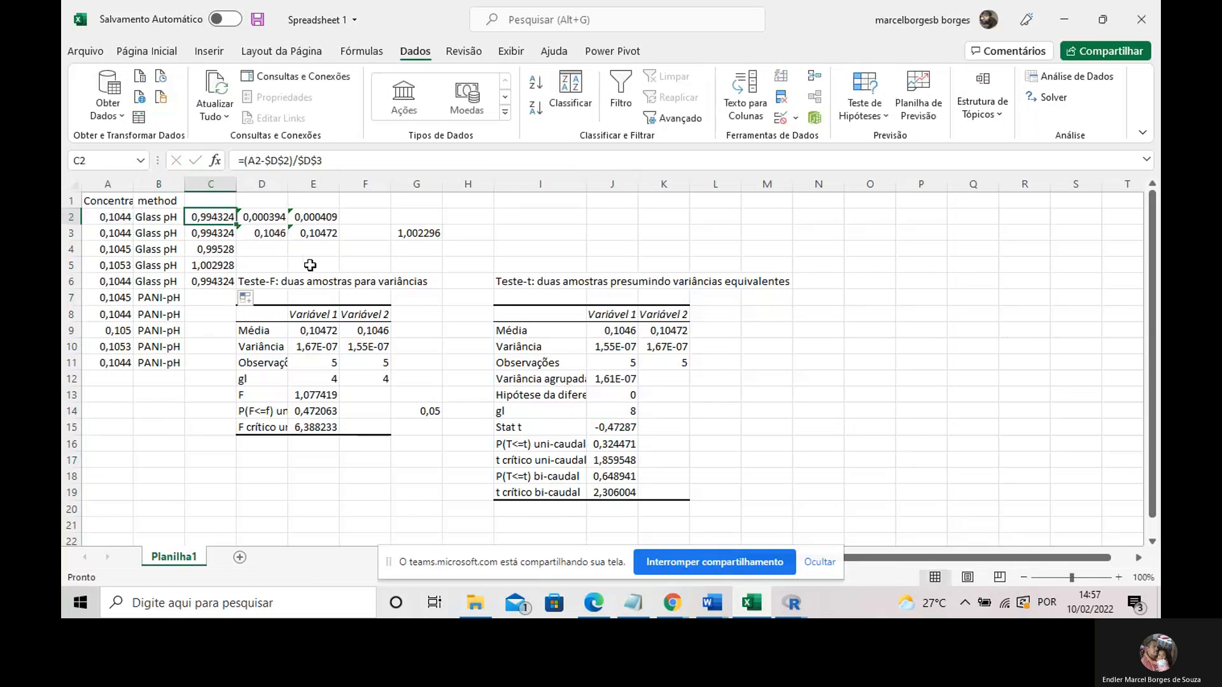
Step: Change the C2 formula to =(A2-$D$3/$D$2), swapping the mean and standard deviation references and accepting the suggested closing parenthesis
{"action": "double_click", "coordinate": [217, 216]}
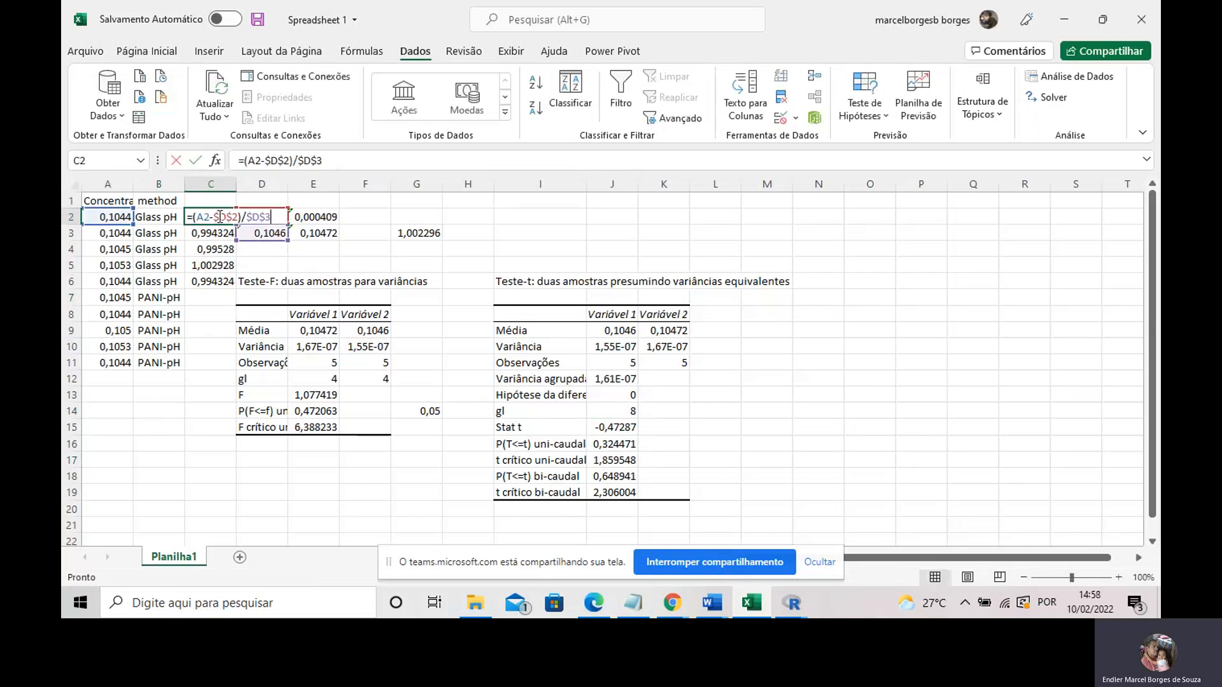
{"action": "left_click_drag", "start_coordinate": [240, 216], "coordinate": [216, 216]}
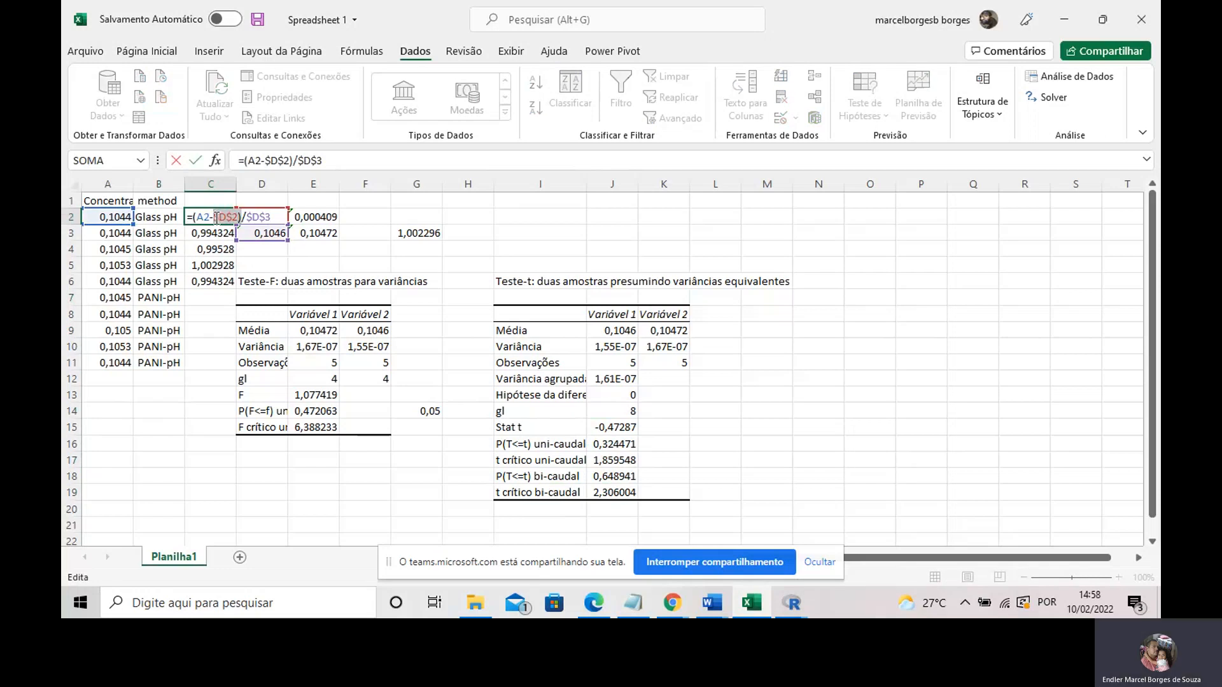
{"action": "key", "text": "Delete"}
{"action": "left_click", "coordinate": [256, 233]}
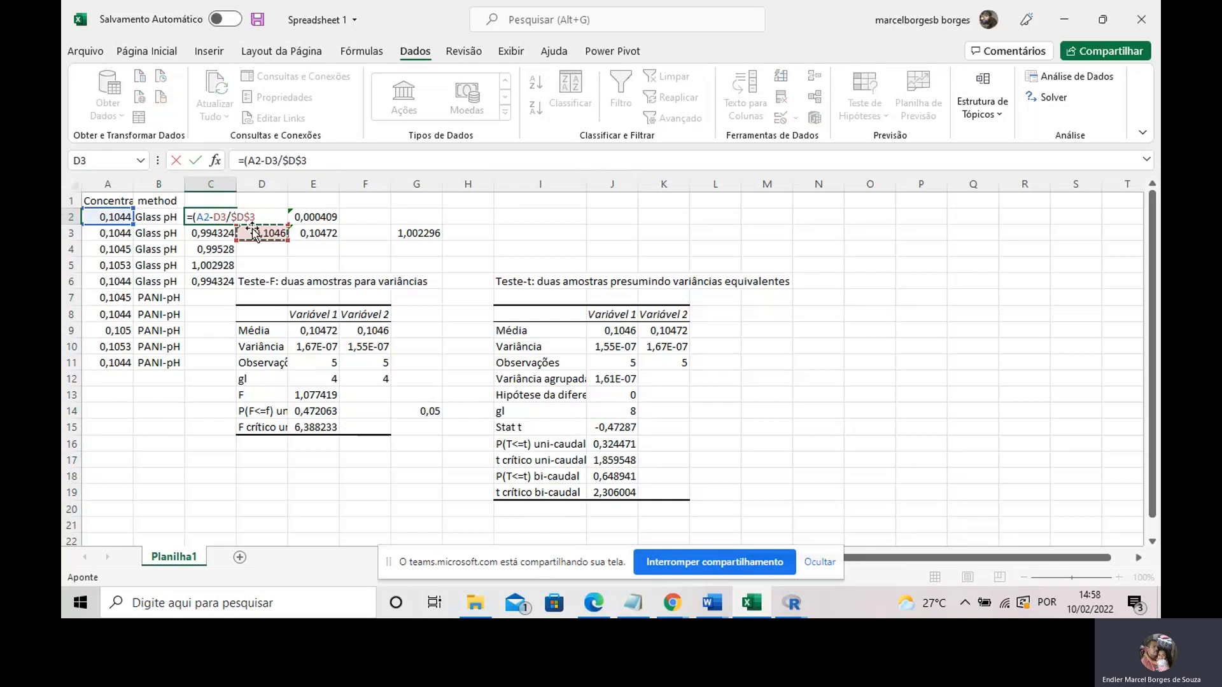
{"action": "left_click_drag", "start_coordinate": [258, 217], "coordinate": [232, 215]}
{"action": "key", "text": "Delete"}
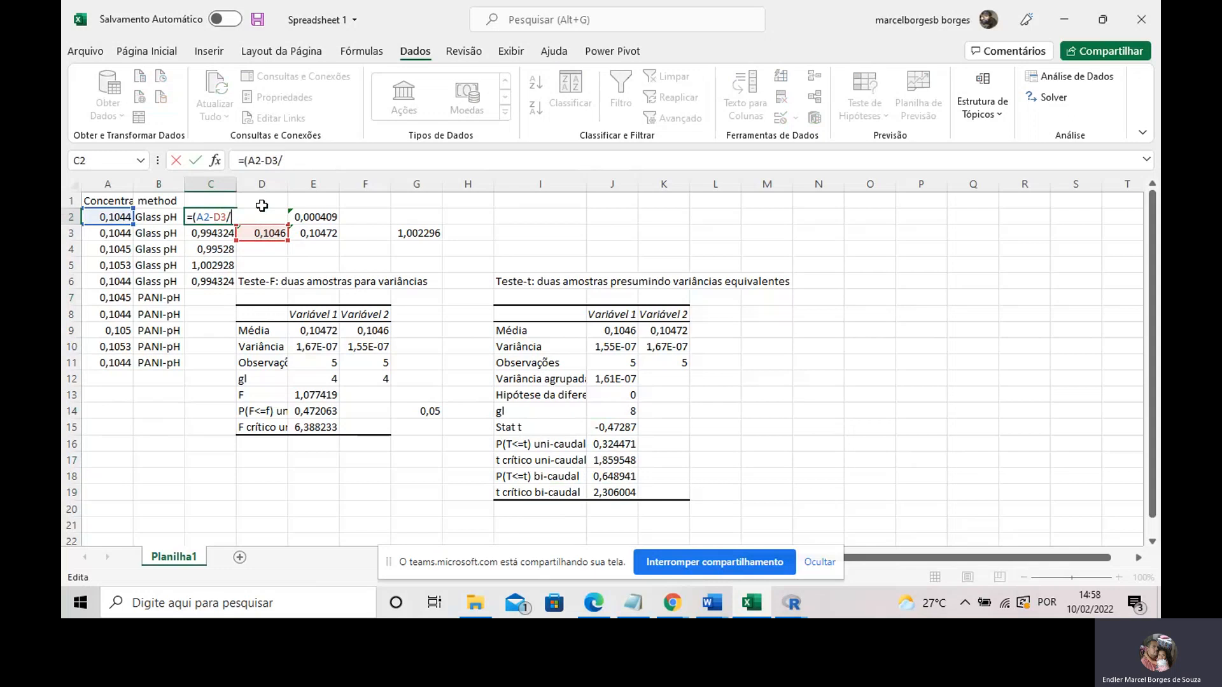
{"action": "type", "text": "D2"}
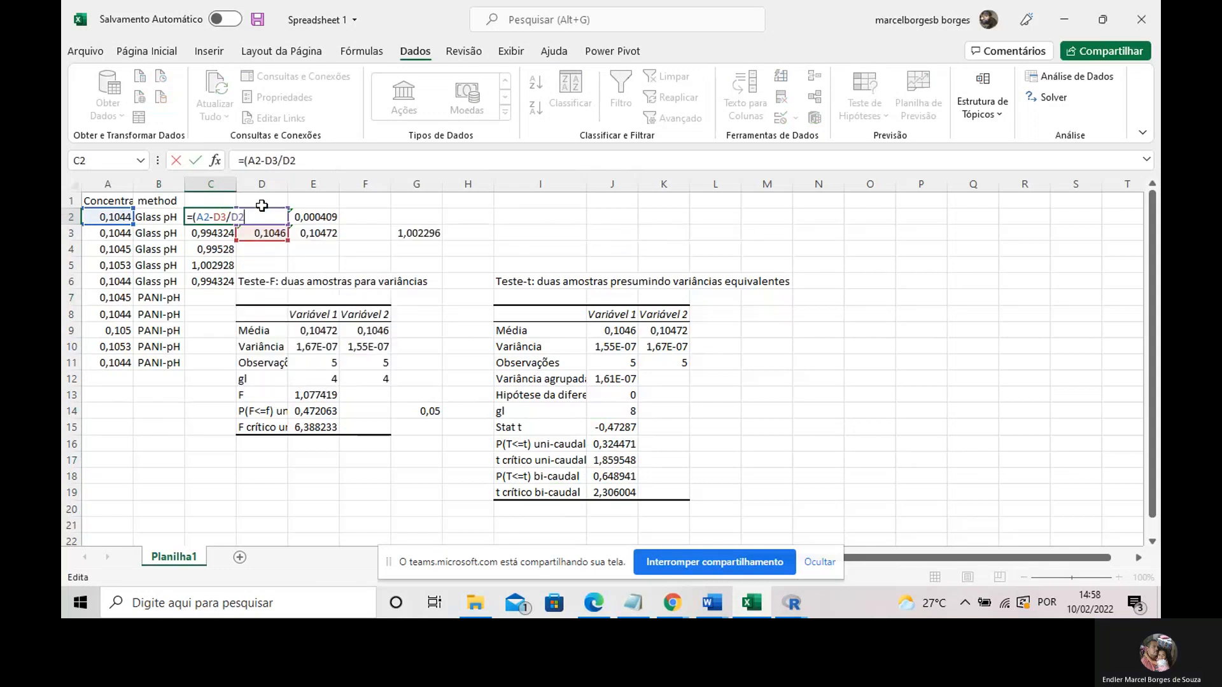
{"action": "key", "text": "F4"}
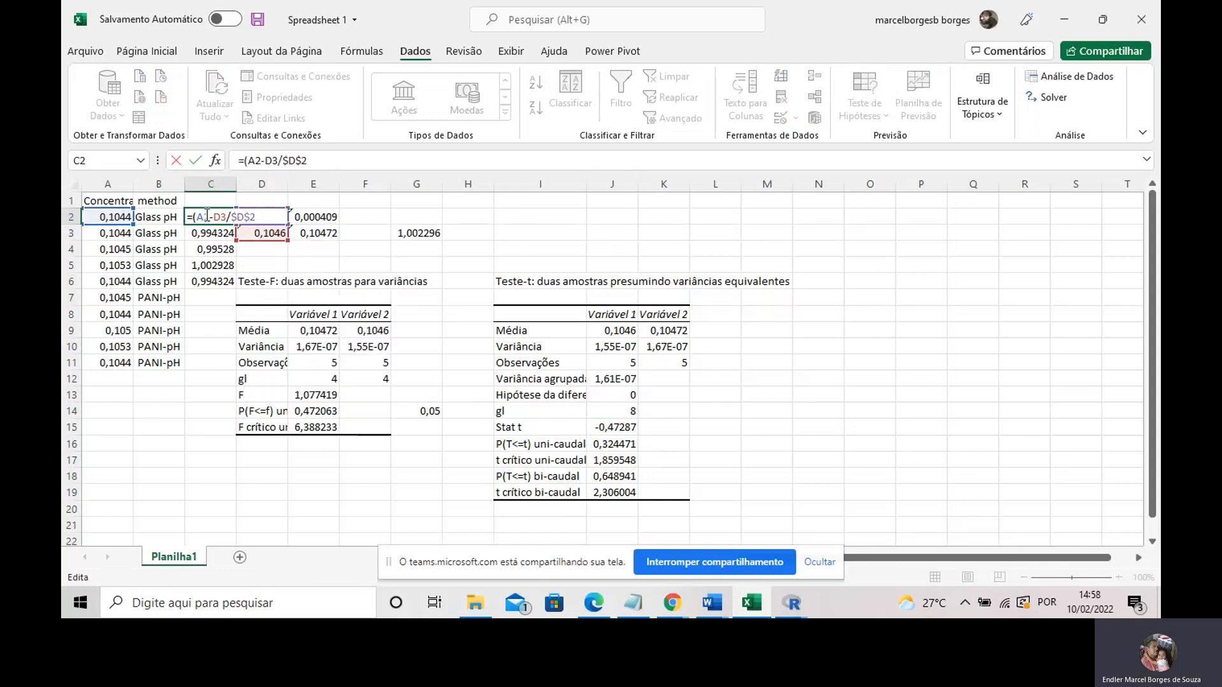
{"action": "key", "text": "F4"}
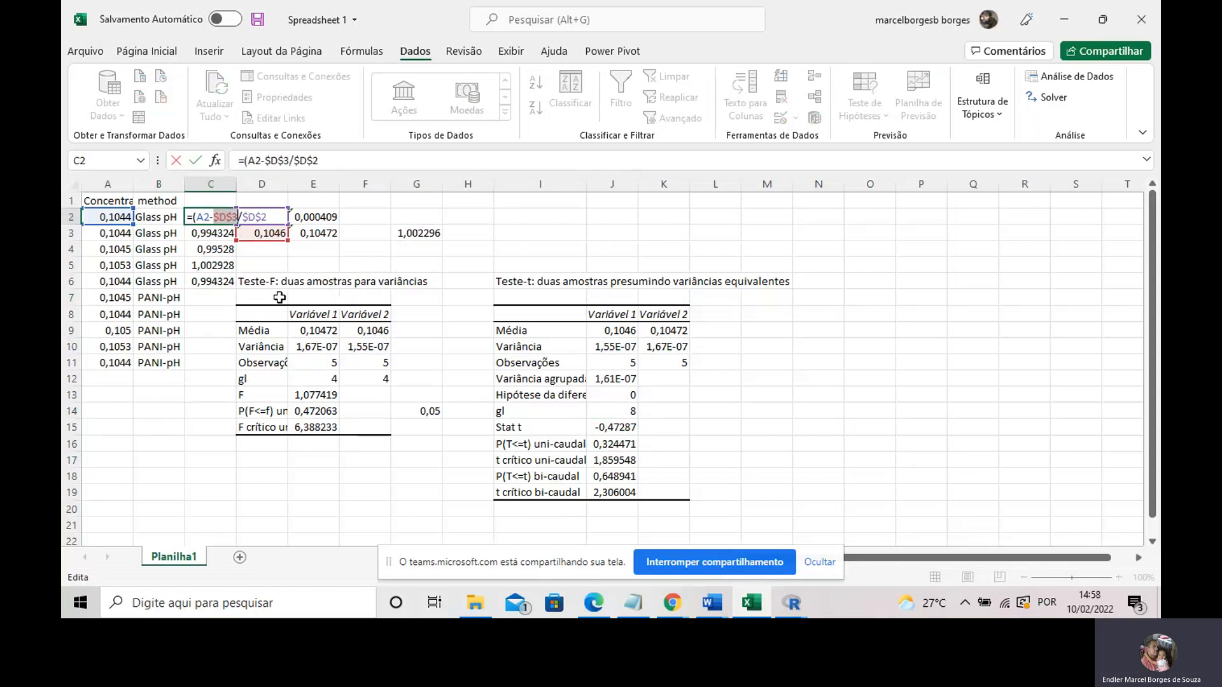
{"action": "key", "text": "Return"}
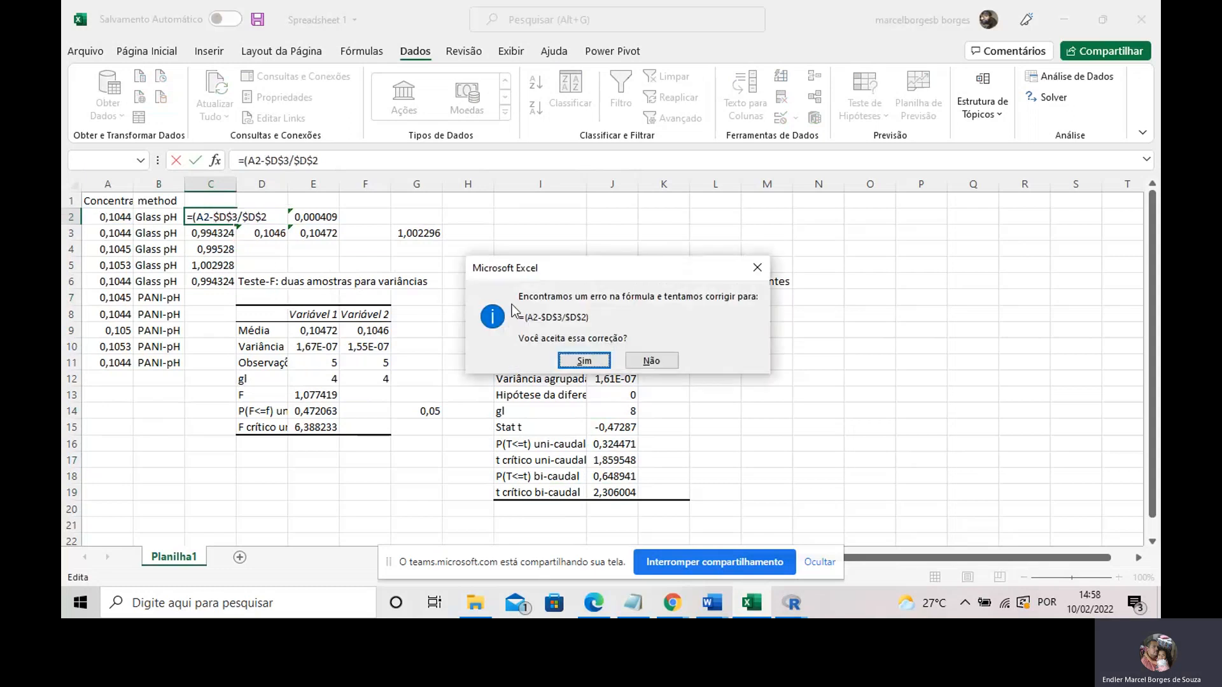
{"action": "left_click", "coordinate": [583, 361]}
Step: Widen columns C and D to show the full values and recheck the formula in C2
{"action": "double_click", "coordinate": [220, 217]}
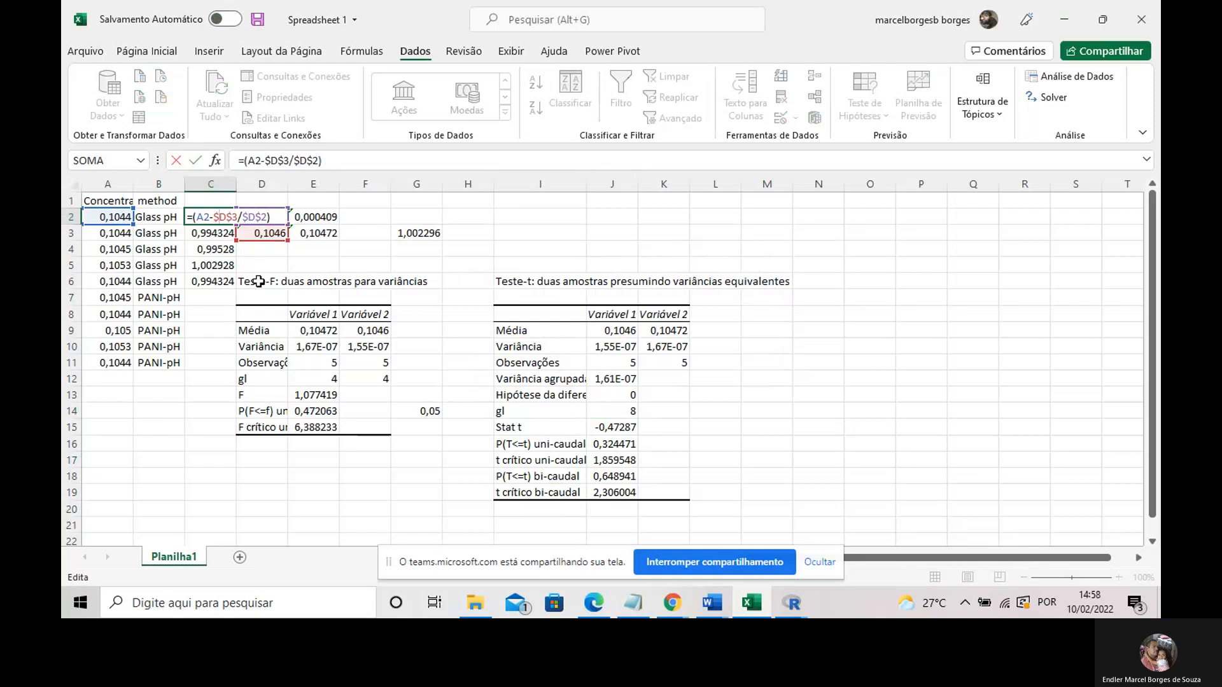
{"action": "key", "text": "ctrl+Return"}
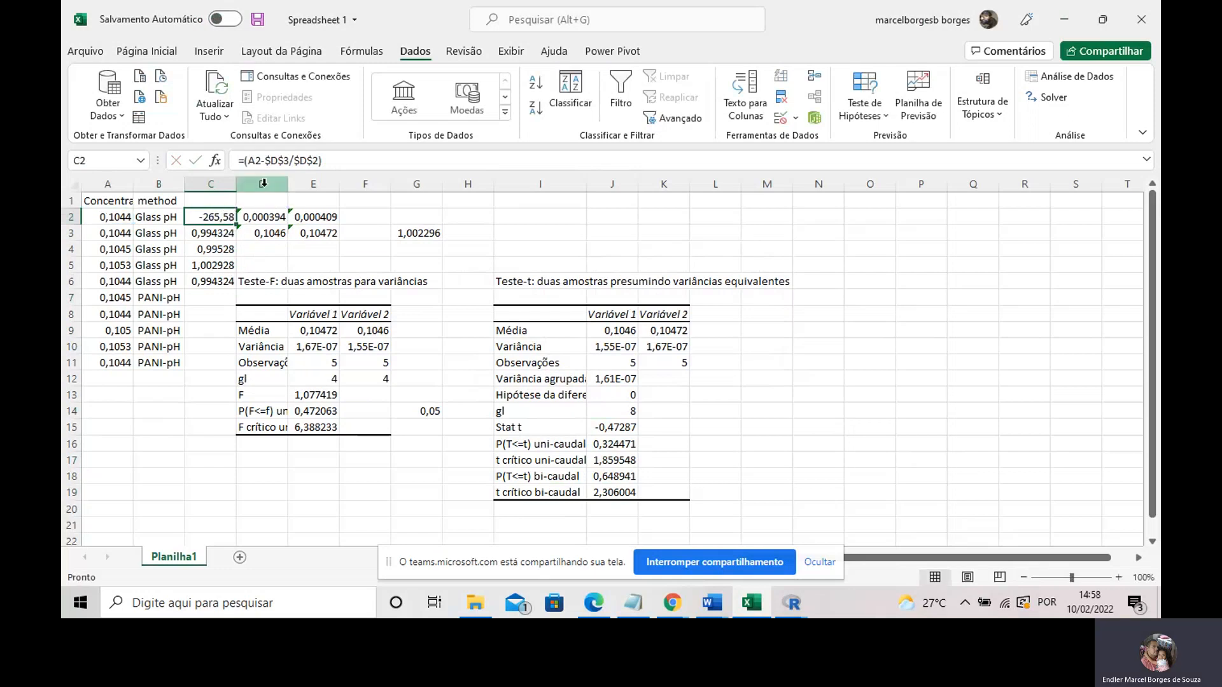
{"action": "left_click_drag", "start_coordinate": [236, 184], "coordinate": [299, 184]}
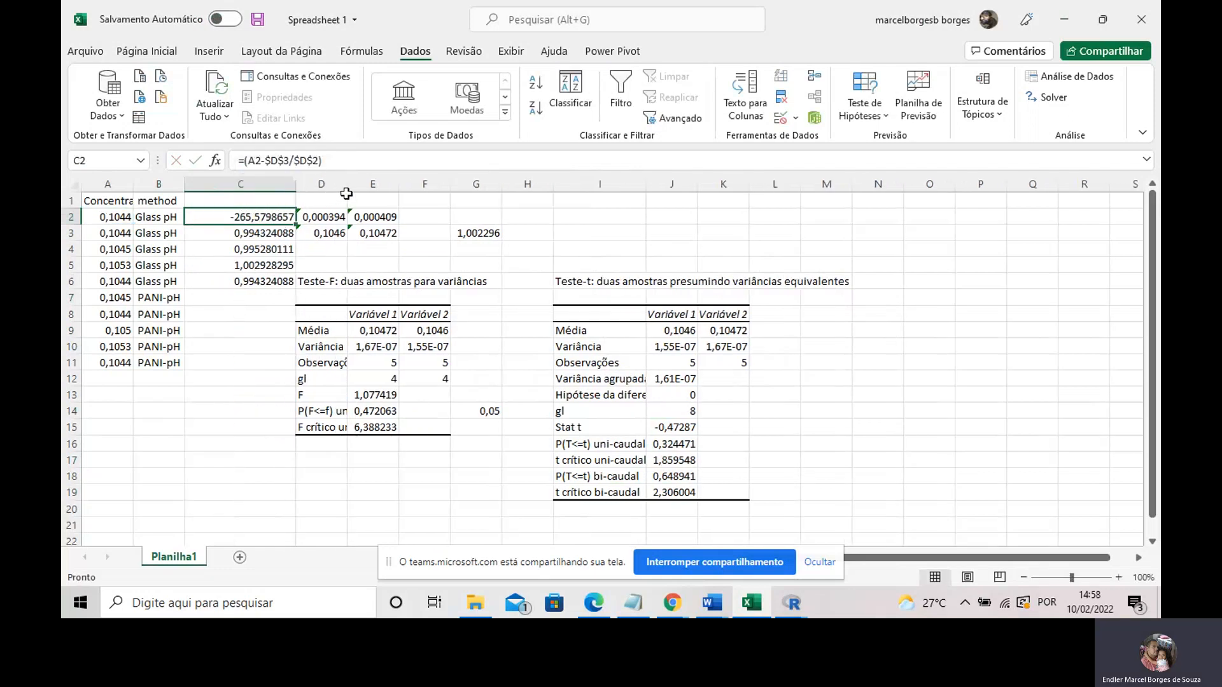
{"action": "double_click", "coordinate": [256, 218]}
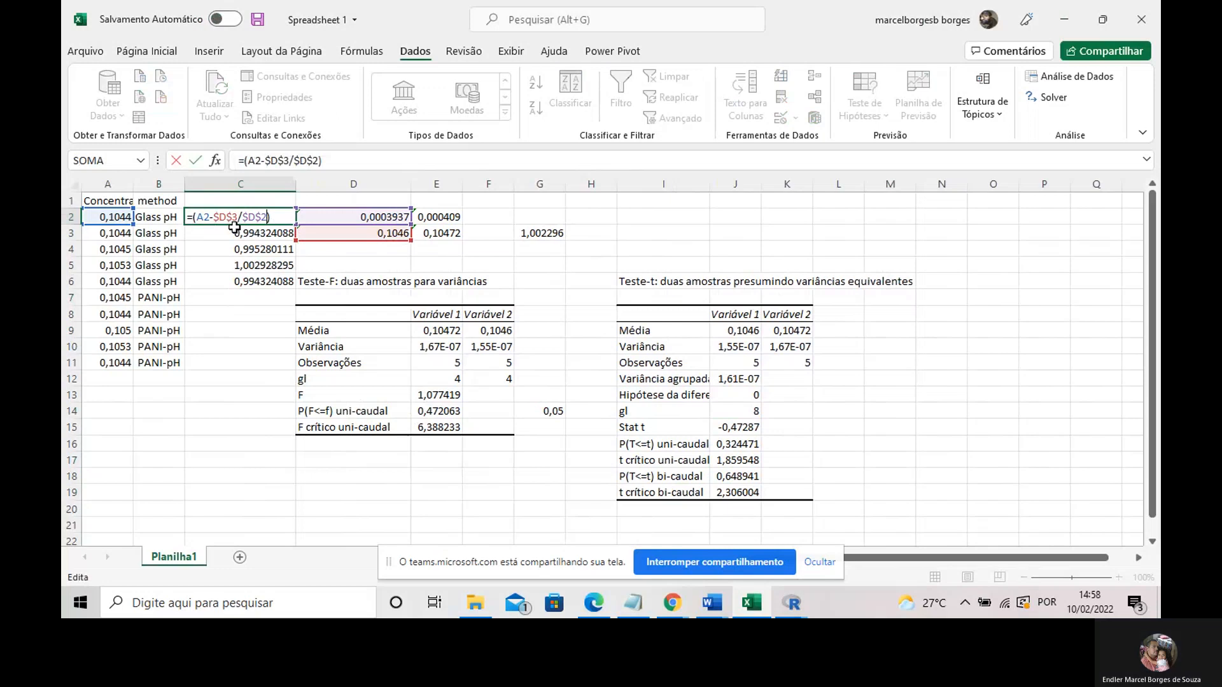
{"action": "key", "text": "Return"}
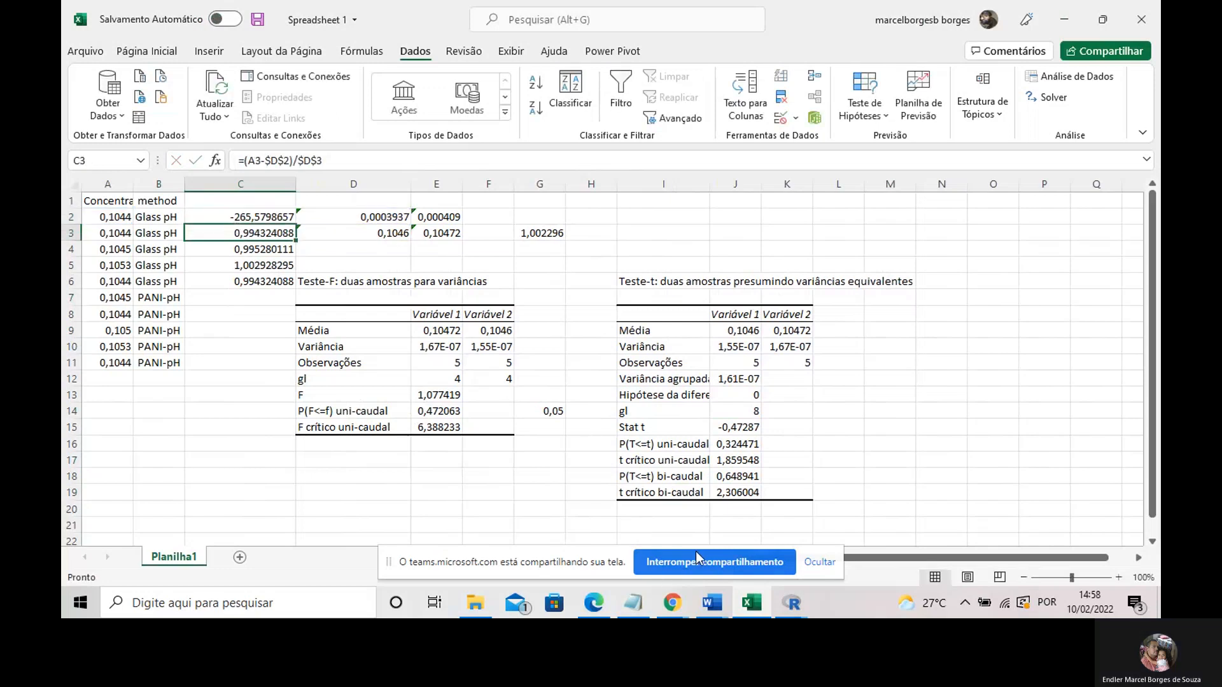
Step: Look up the G equation and the critical values of G in case study 1 of the Word handout, then return to Excel
{"action": "mouse_move", "coordinate": [714, 604]}
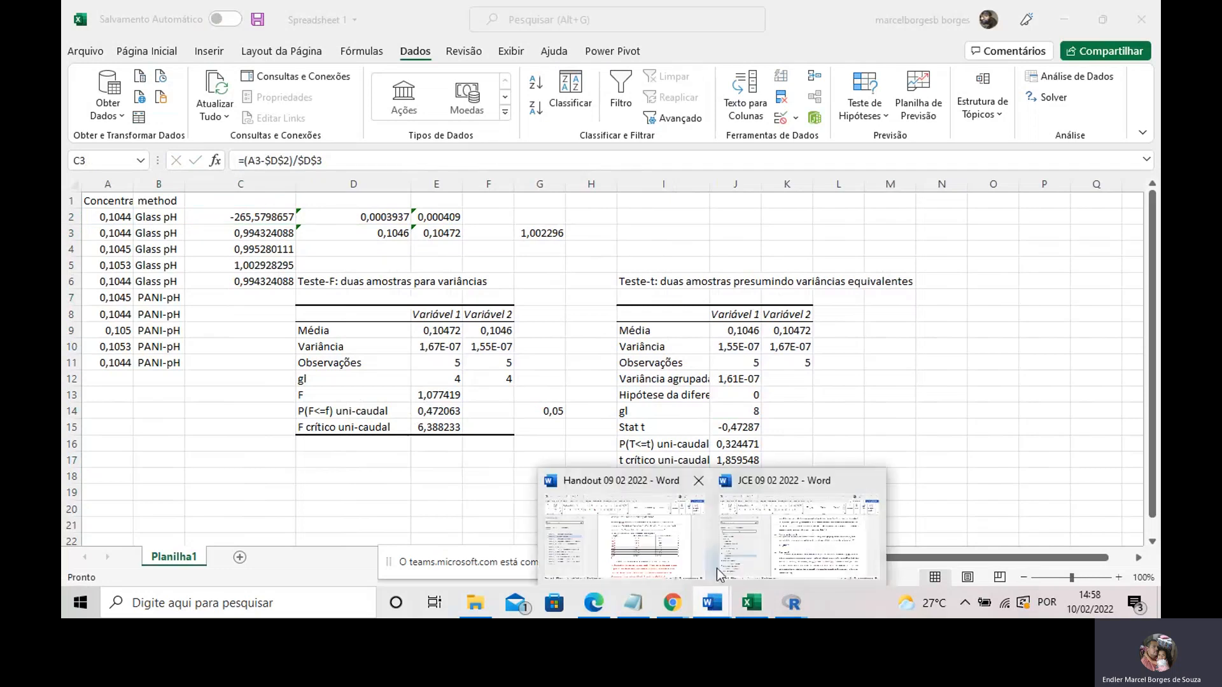
{"action": "left_click", "coordinate": [644, 545]}
{"action": "scroll", "coordinate": [622, 365], "scroll_direction": "down", "scroll_amount": 2}
{"action": "scroll", "coordinate": [621, 365], "scroll_direction": "up", "scroll_amount": 5}
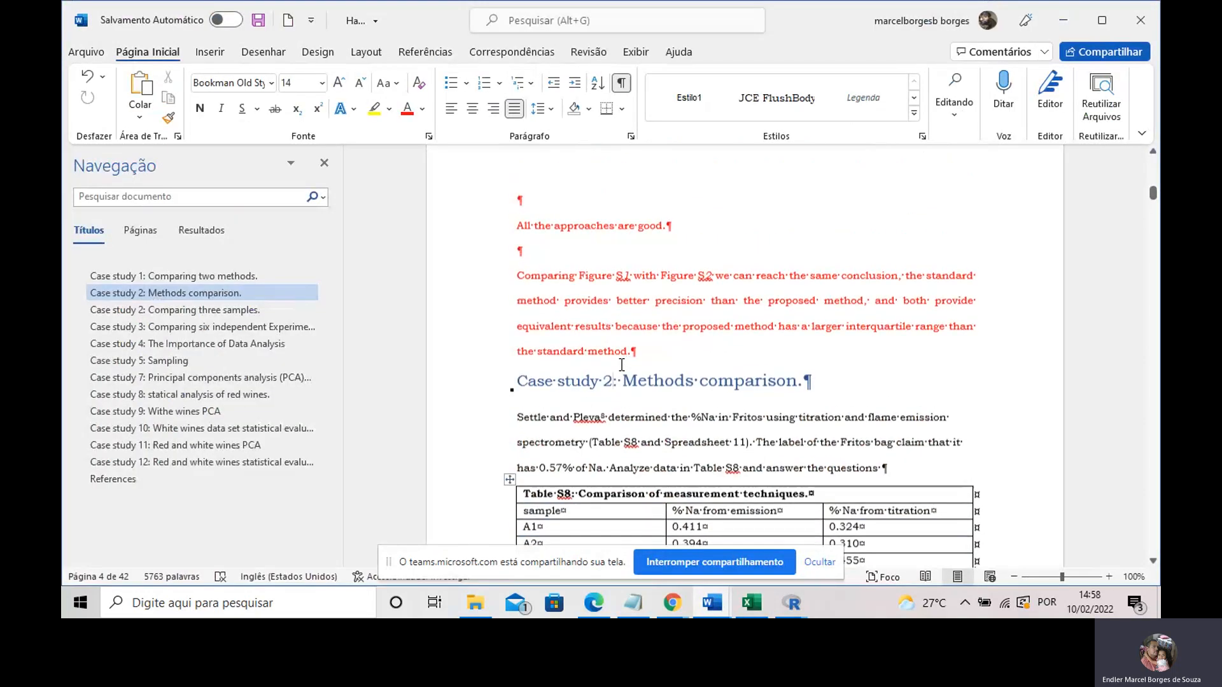
{"action": "scroll", "coordinate": [621, 364], "scroll_direction": "up", "scroll_amount": 15}
{"action": "scroll", "coordinate": [599, 376], "scroll_direction": "up", "scroll_amount": 15}
{"action": "scroll", "coordinate": [574, 391], "scroll_direction": "down", "scroll_amount": 1}
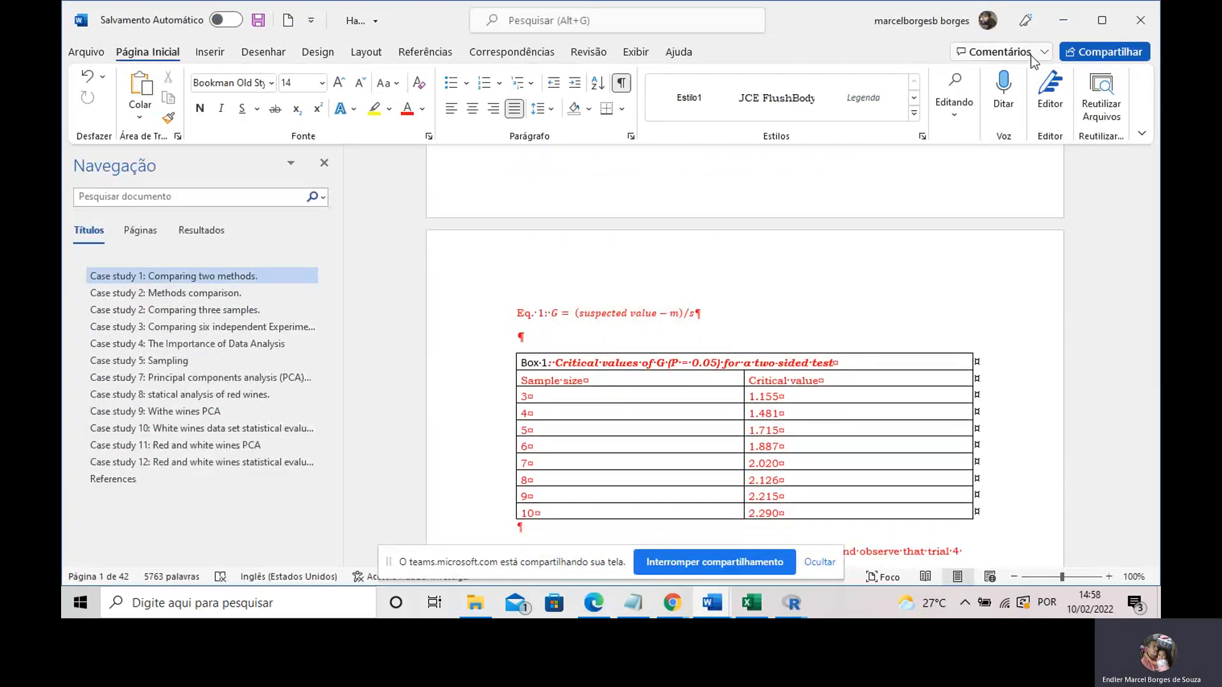
{"action": "left_click", "coordinate": [1065, 16]}
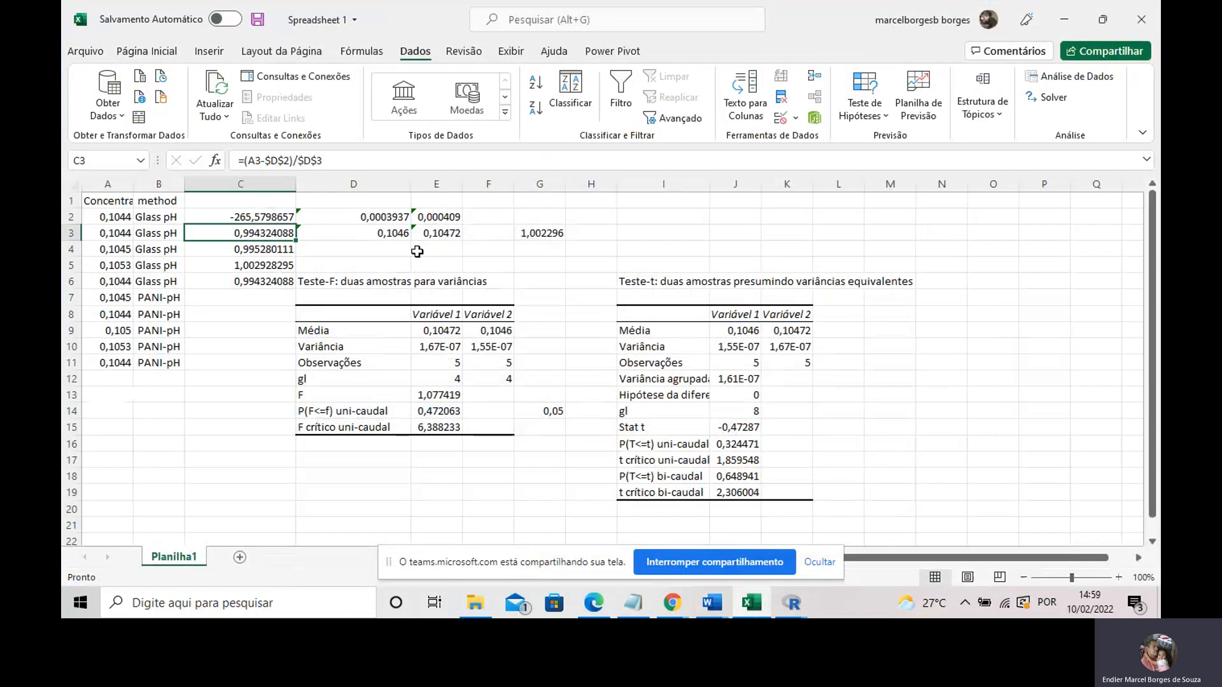
Step: Check the Glass pH mean in D3, the standard deviation formula in D2 and the formula in C5
{"action": "left_click", "coordinate": [376, 233]}
{"action": "left_click", "coordinate": [376, 217]}
{"action": "double_click", "coordinate": [375, 220]}
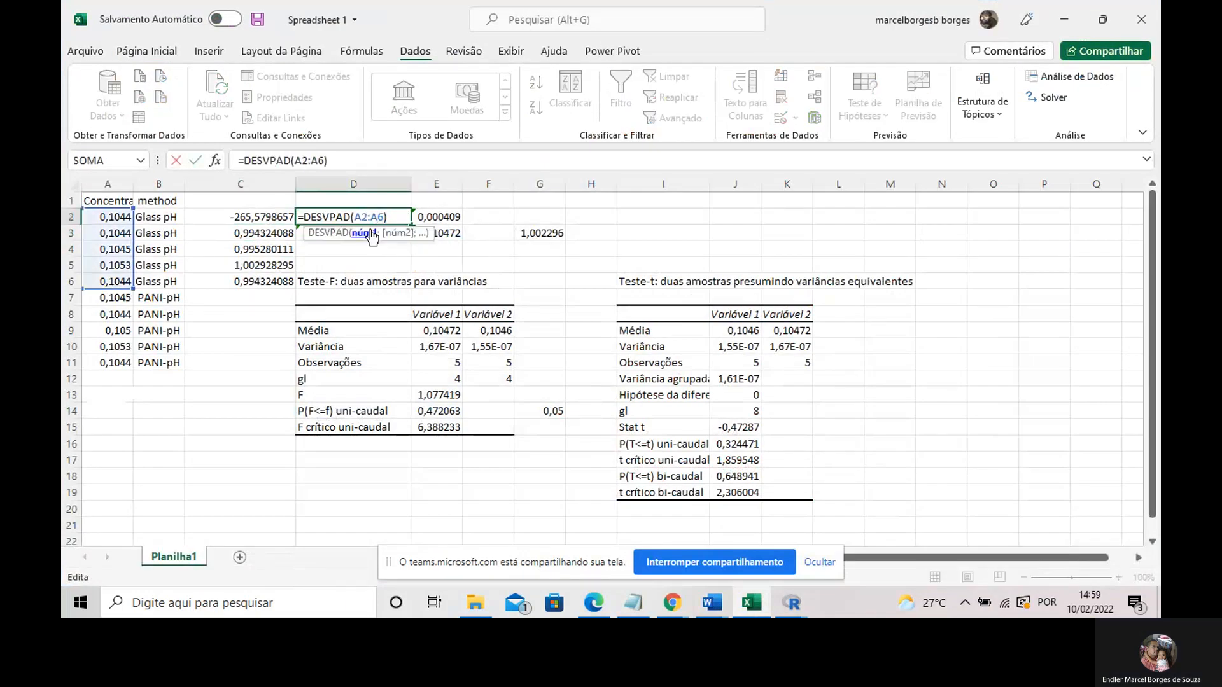
{"action": "key", "text": "Escape"}
{"action": "left_click", "coordinate": [274, 267]}
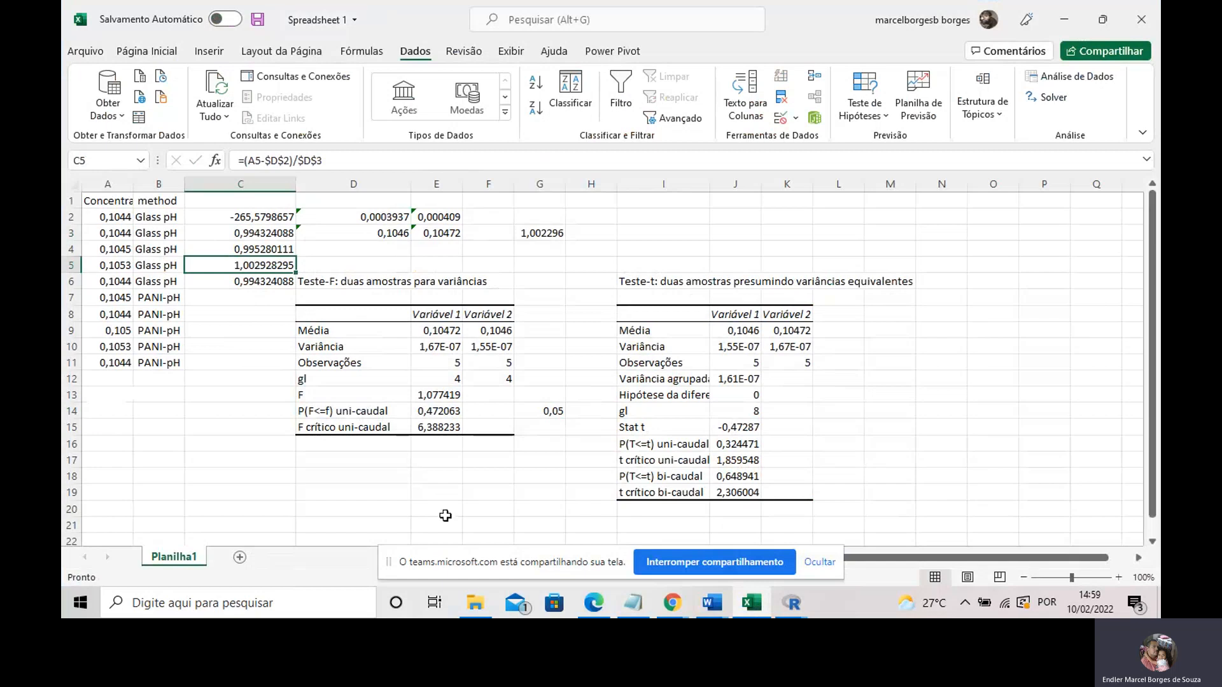
Step: Open Spreadsheet 2 from the 16 11 2021 folder and inspect the G-Glass pH formula in E2
{"action": "left_click", "coordinate": [476, 602]}
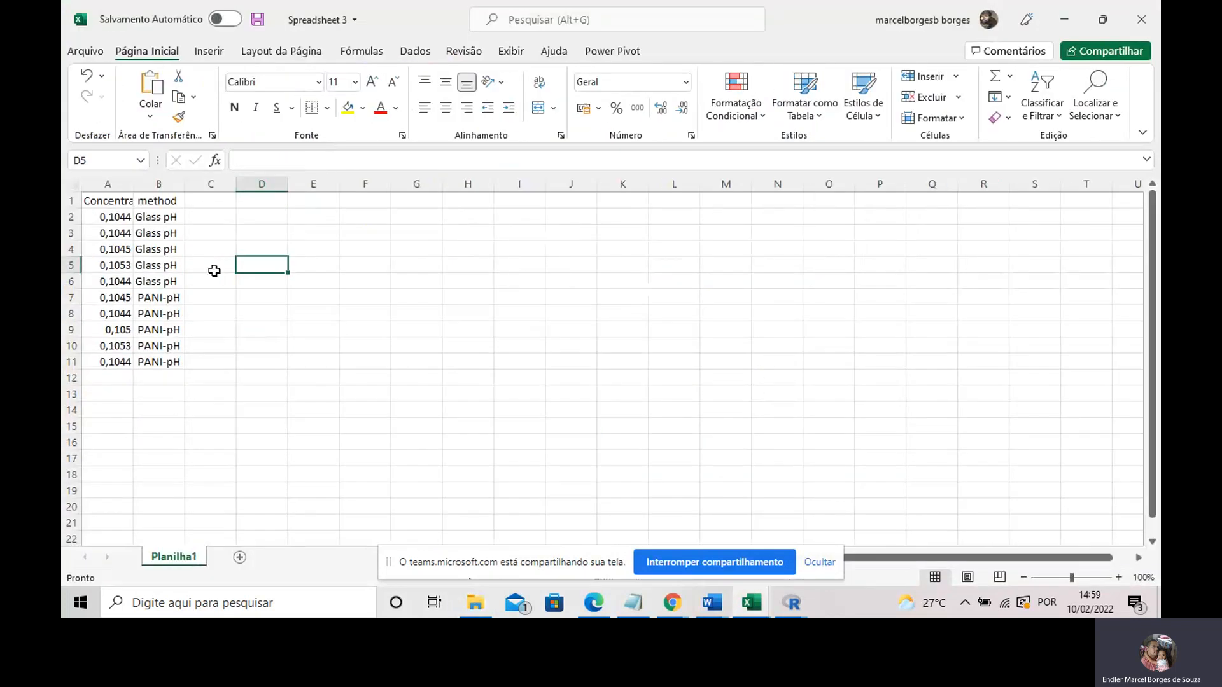
{"action": "left_click", "coordinate": [479, 599]}
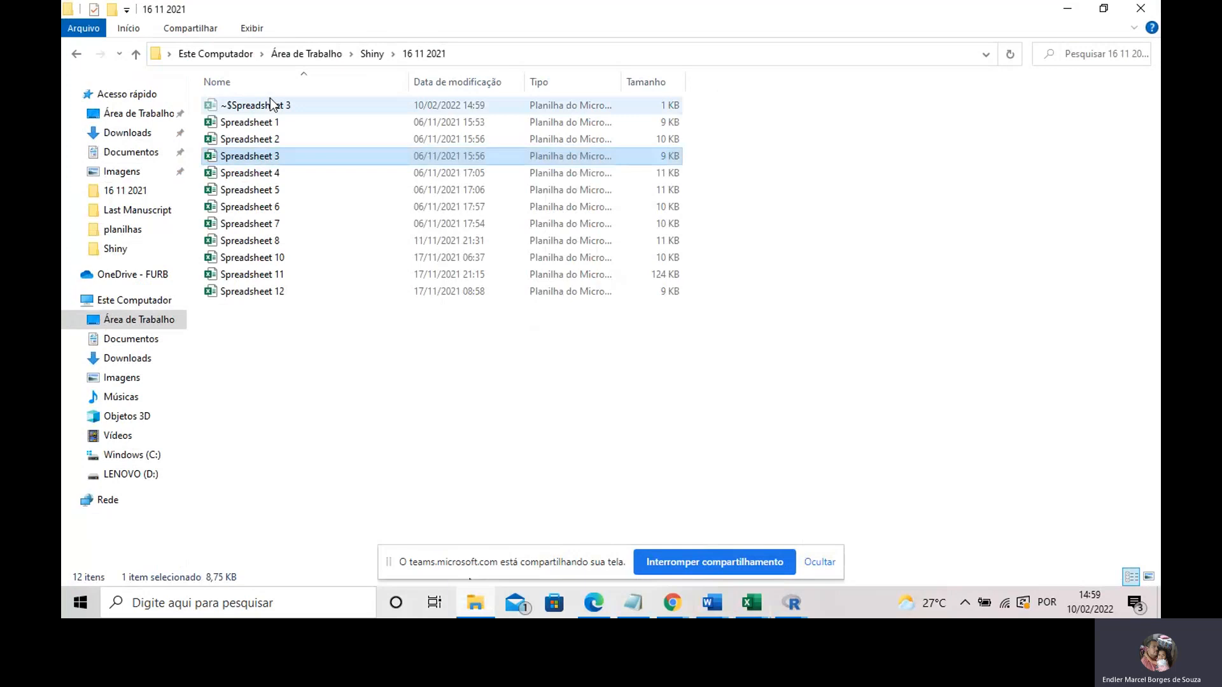
{"action": "left_click", "coordinate": [252, 141]}
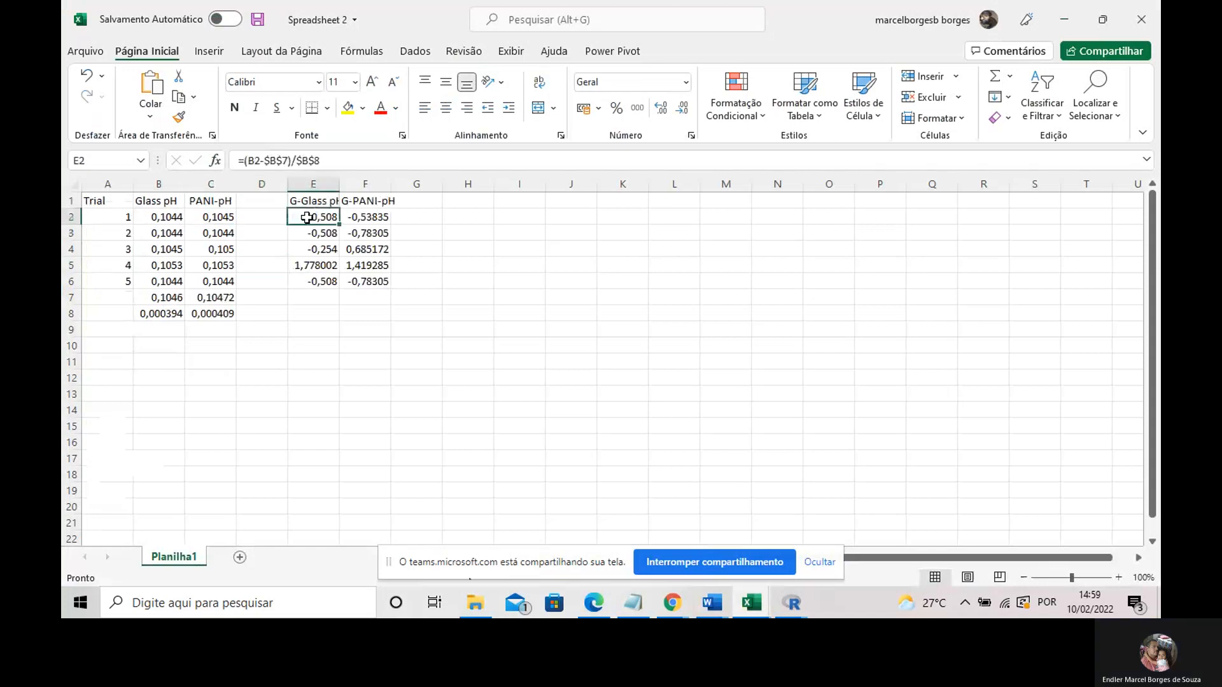
{"action": "double_click", "coordinate": [306, 218]}
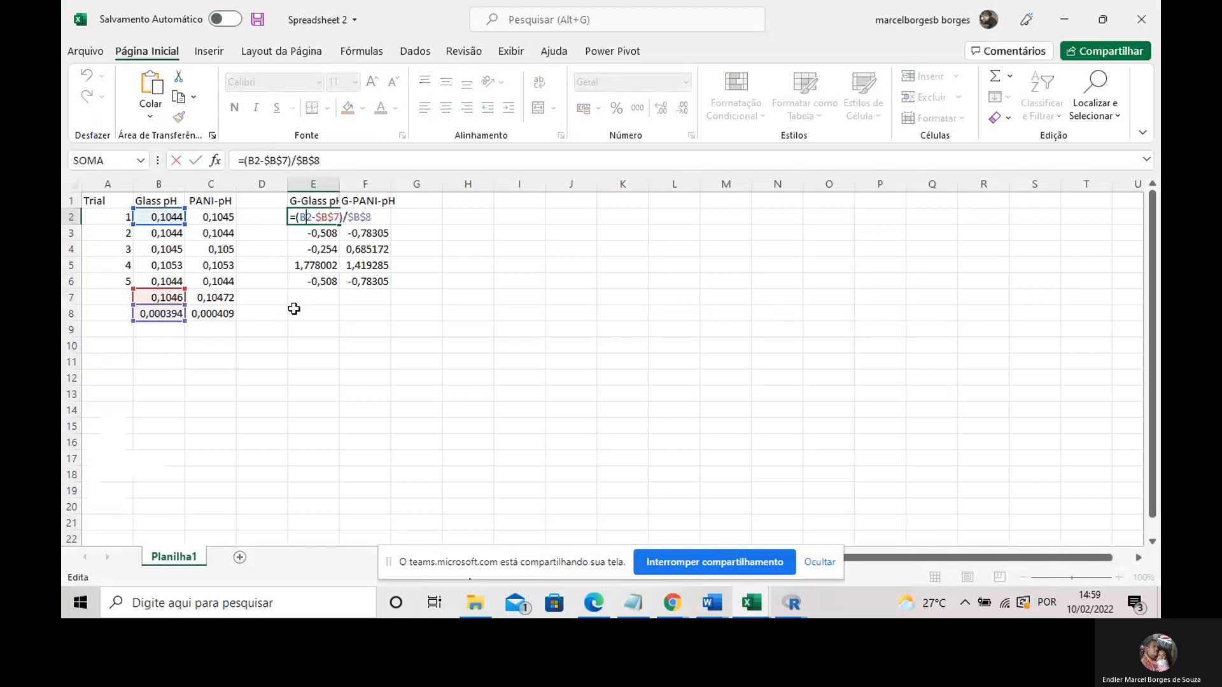
Step: Leave Spreadsheet 2 and switch back to the Spreadsheet 1 workbook to edit the G formula in C2
{"action": "left_click", "coordinate": [1059, 19]}
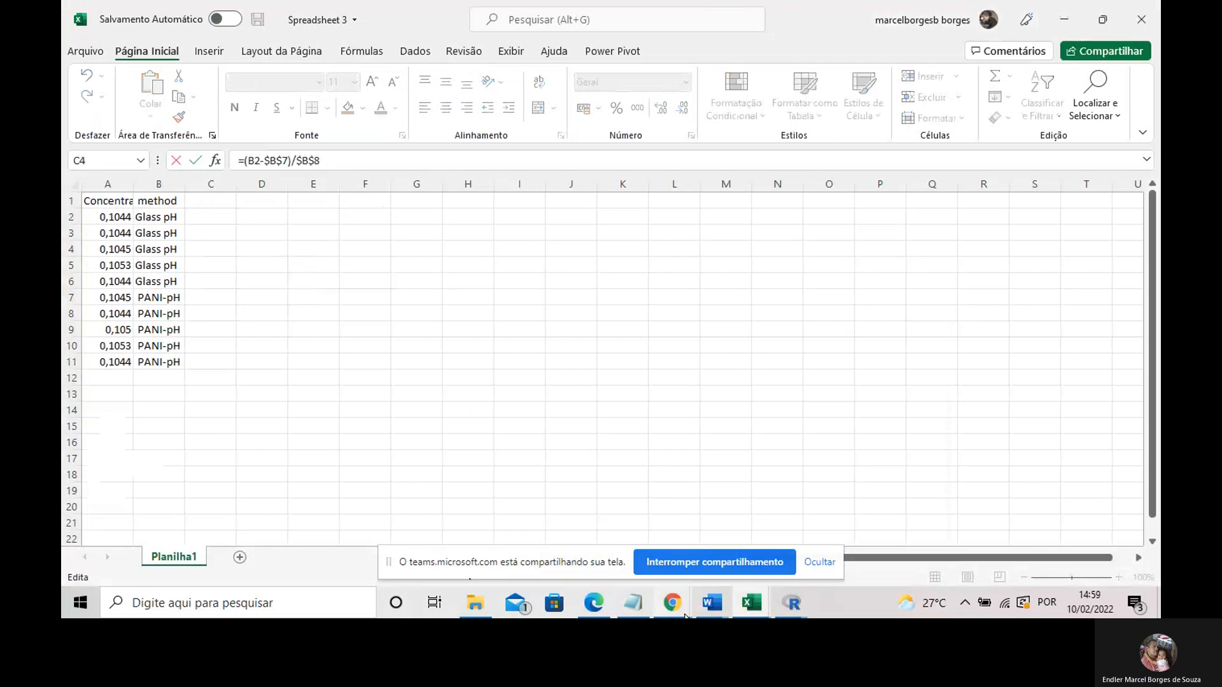
{"action": "mouse_move", "coordinate": [691, 610]}
{"action": "mouse_move", "coordinate": [752, 603]}
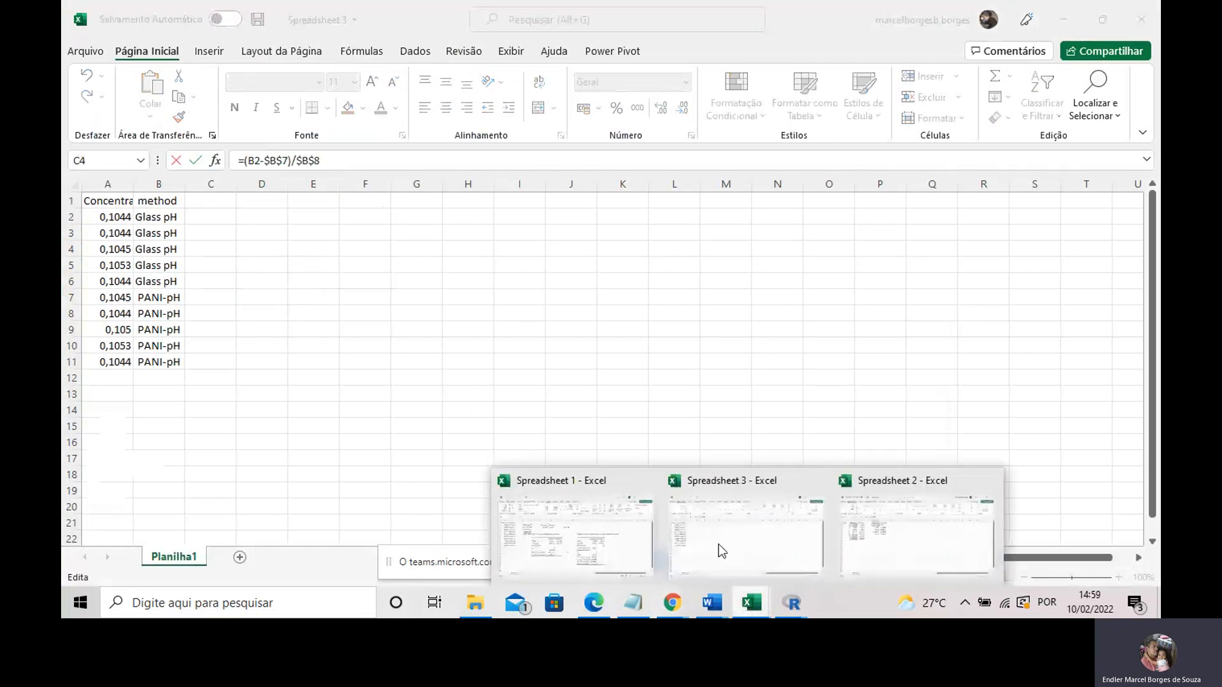
{"action": "left_click", "coordinate": [643, 539]}
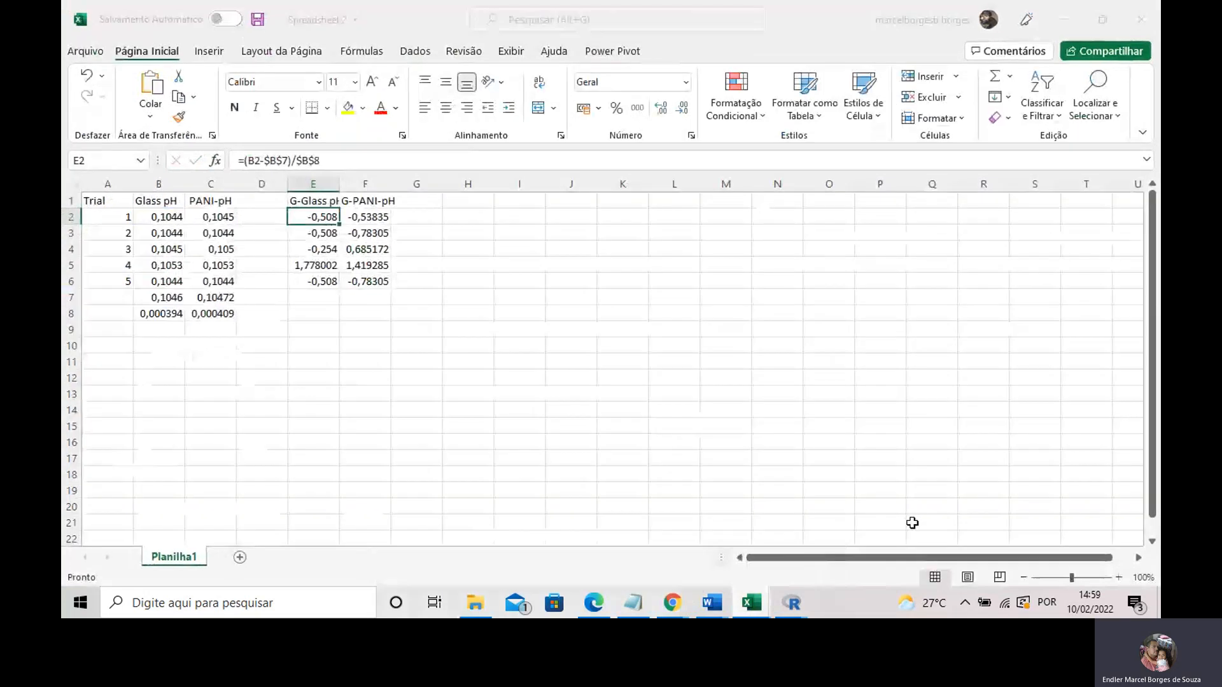
{"action": "mouse_move", "coordinate": [752, 603]}
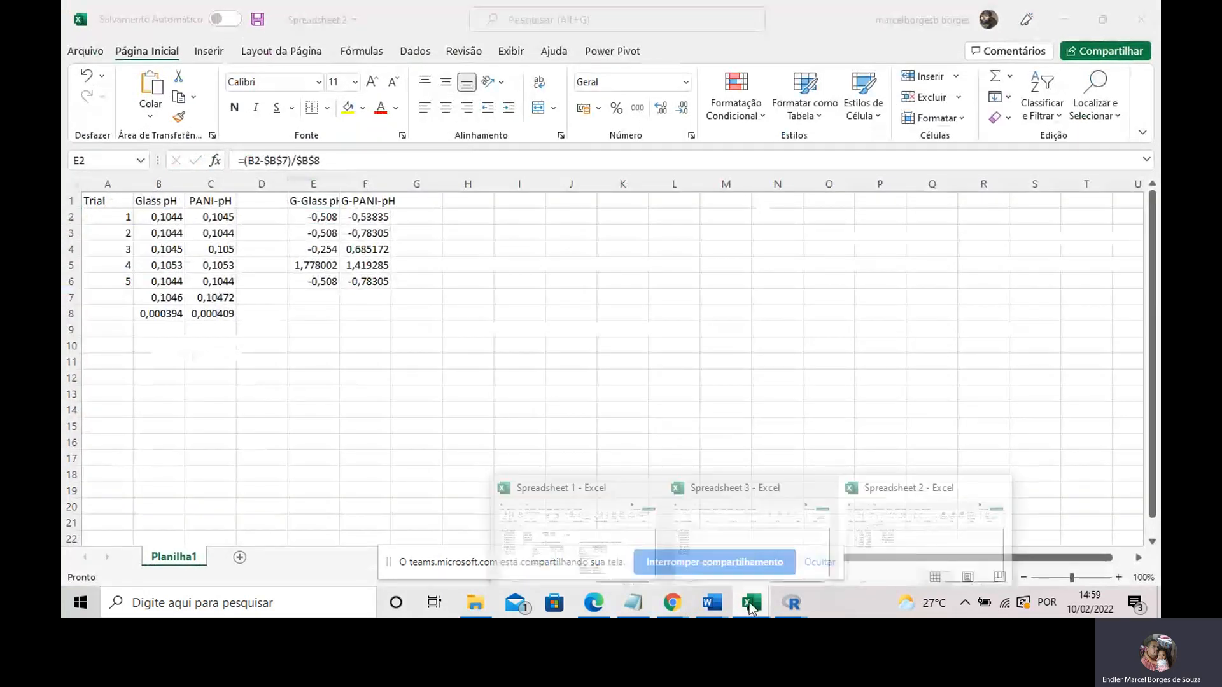
{"action": "left_click", "coordinate": [562, 536]}
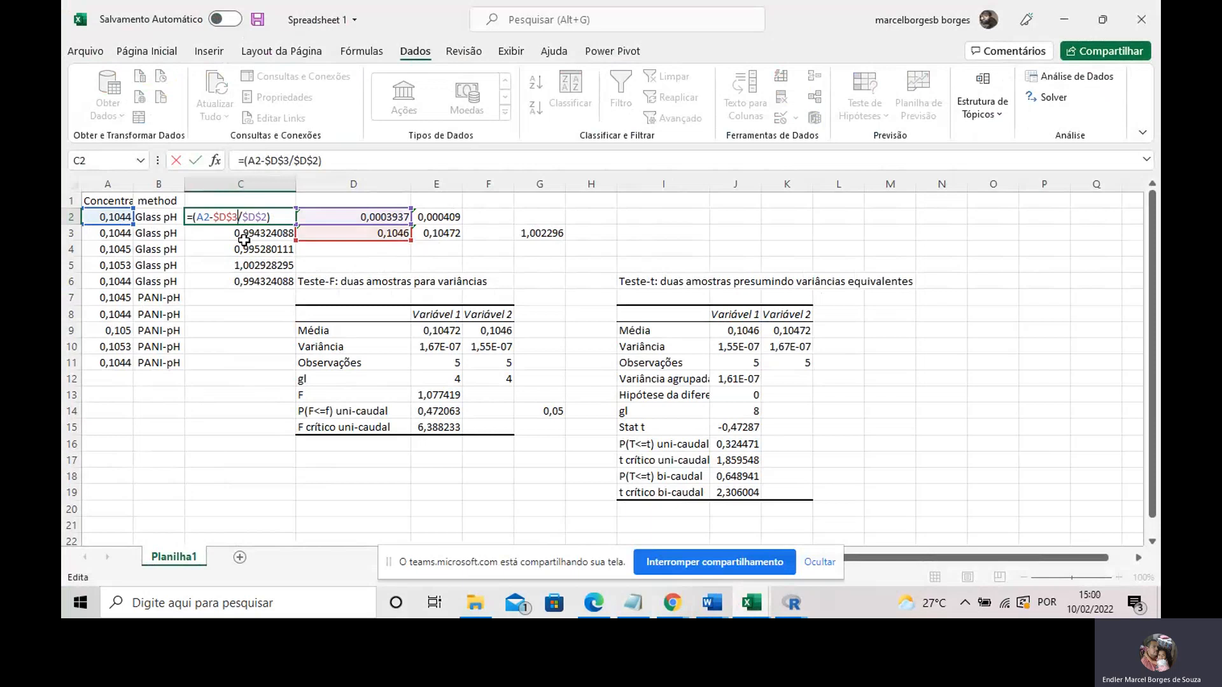
Step: Enter =(A2-$D$3/$D$2) in C2 and fill it down to C6
{"action": "key", "text": "Return"}
{"action": "left_click", "coordinate": [287, 219]}
{"action": "left_click_drag", "start_coordinate": [295, 224], "coordinate": [291, 287]}
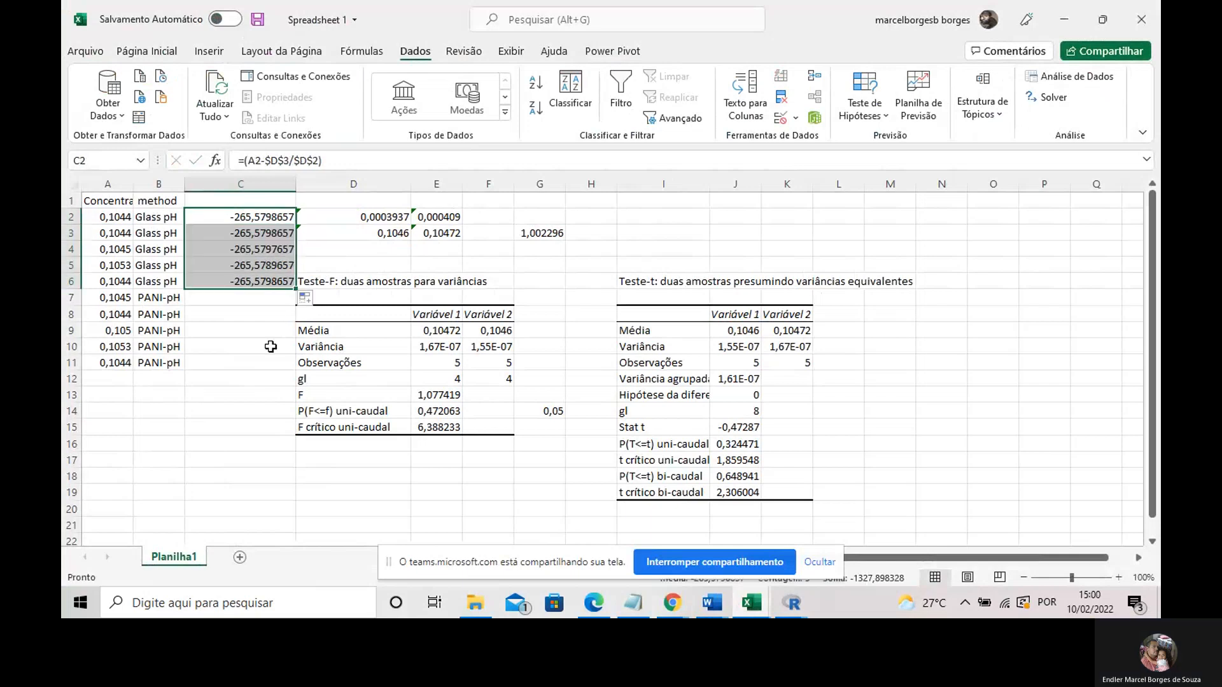
{"action": "key", "text": "ctrl+Down"}
Step: Correct the G formula in C2 to =((A2-$D$3)/$D$2) and fill it down to C6
{"action": "double_click", "coordinate": [268, 219]}
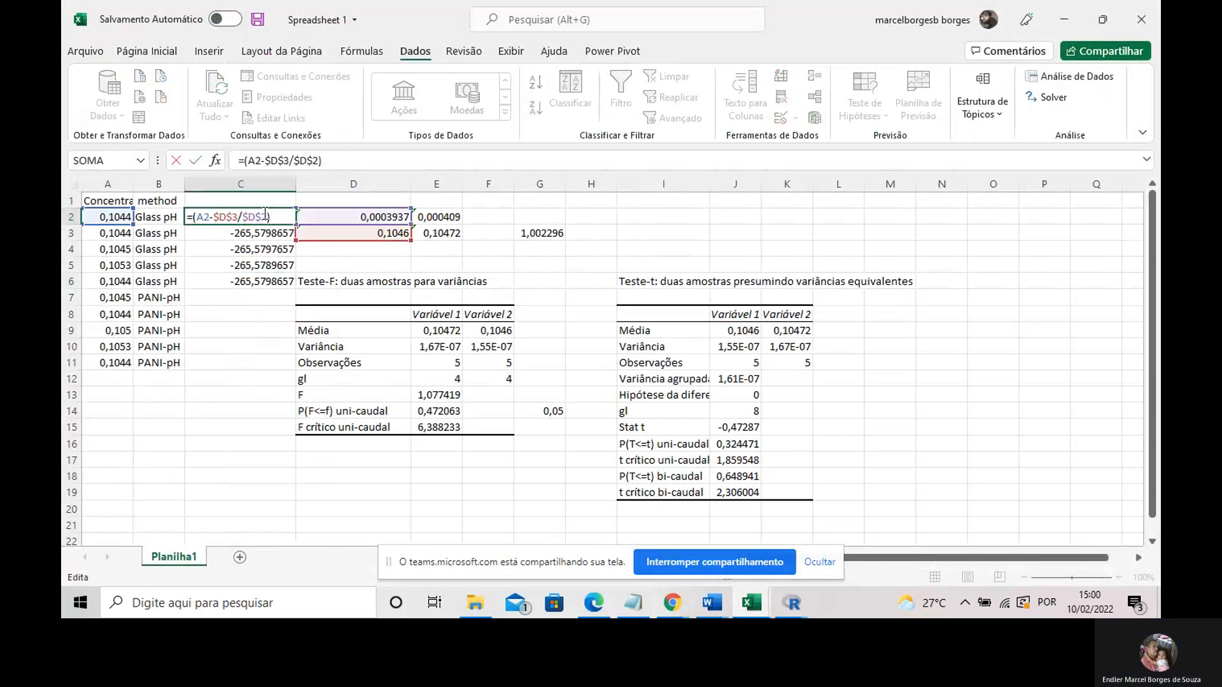
{"action": "type", "text": ")"}
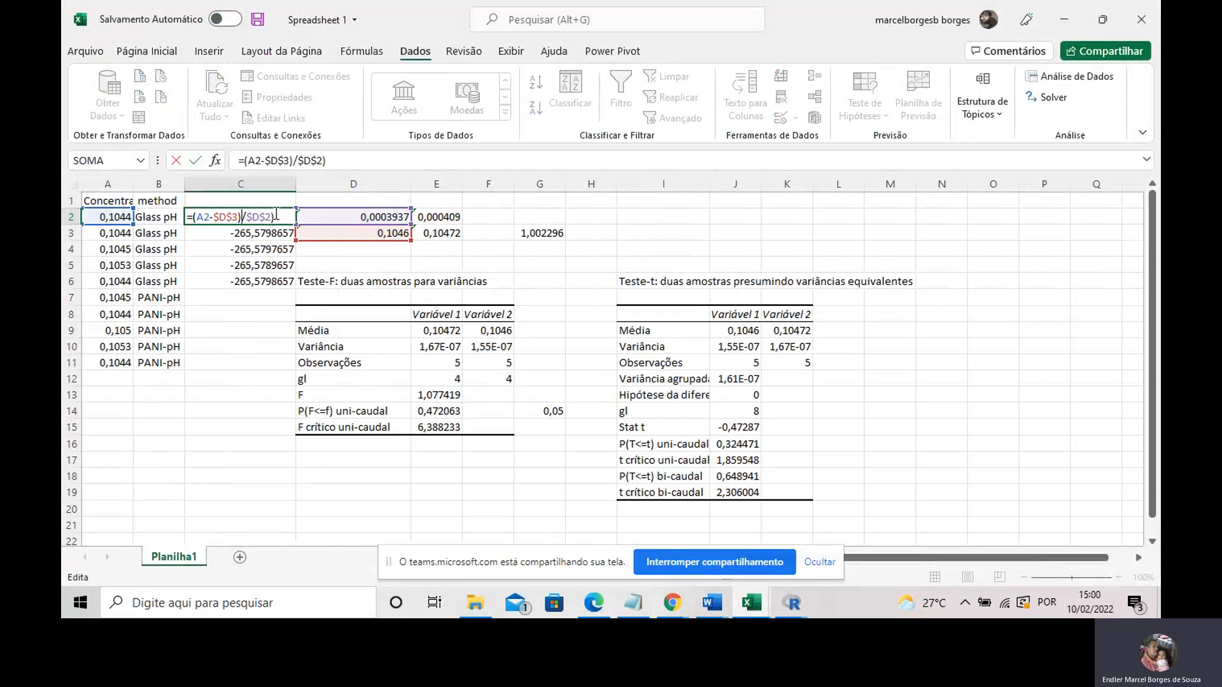
{"action": "left_click", "coordinate": [199, 216]}
{"action": "type", "text": "("}
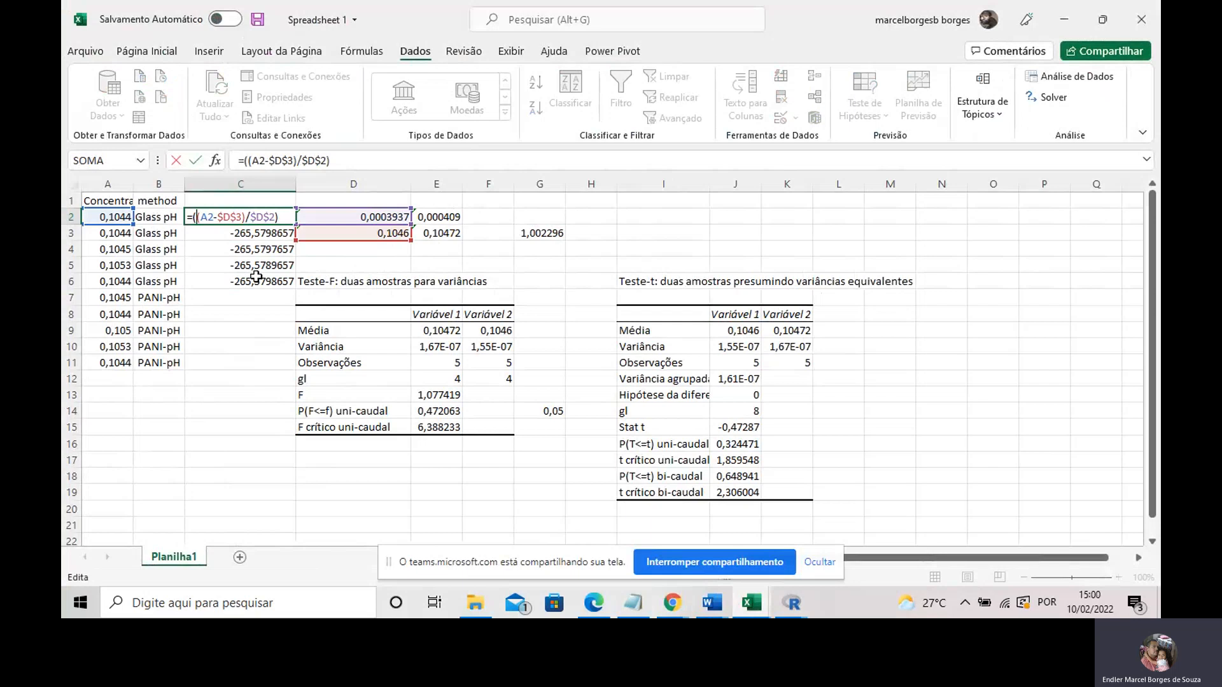
{"action": "key", "text": "Return"}
{"action": "left_click", "coordinate": [277, 211]}
{"action": "left_click_drag", "start_coordinate": [295, 222], "coordinate": [277, 296]}
Step: Review the terms of the formula in C2, the Glass pH G values in C2:C6 and the suspect concentration in A5
{"action": "double_click", "coordinate": [241, 216]}
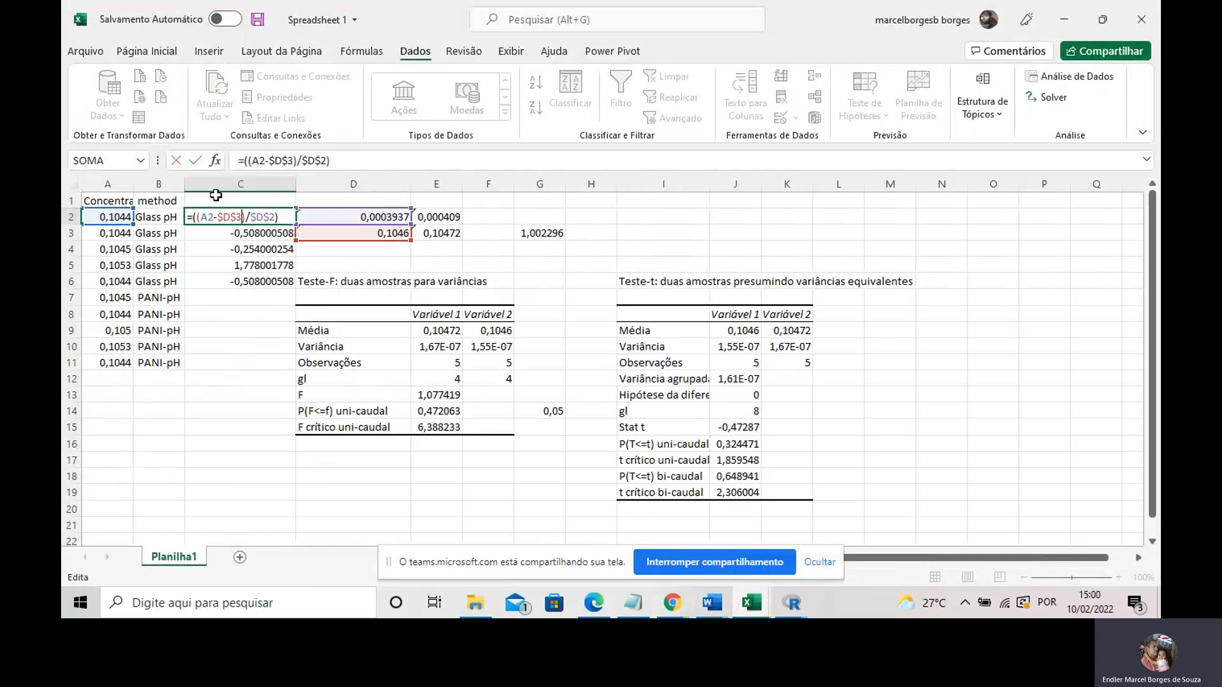
{"action": "left_click_drag", "start_coordinate": [245, 217], "coordinate": [199, 217]}
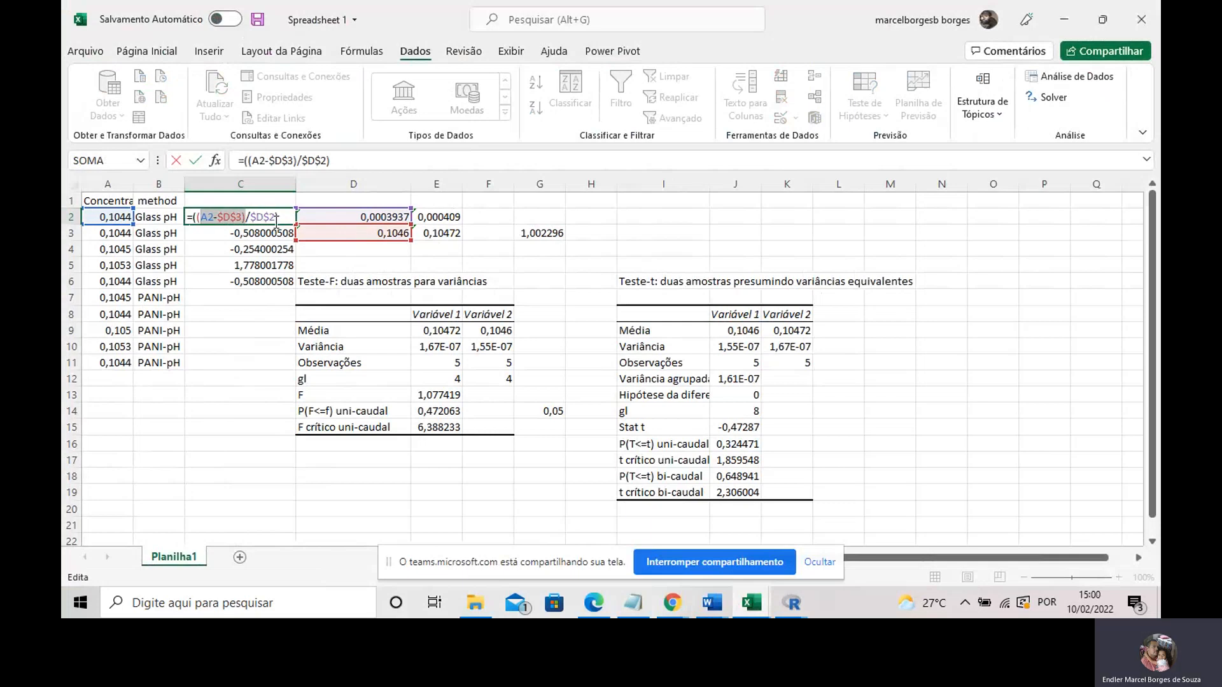
{"action": "key", "text": "Return"}
{"action": "left_click_drag", "start_coordinate": [274, 217], "coordinate": [256, 273]}
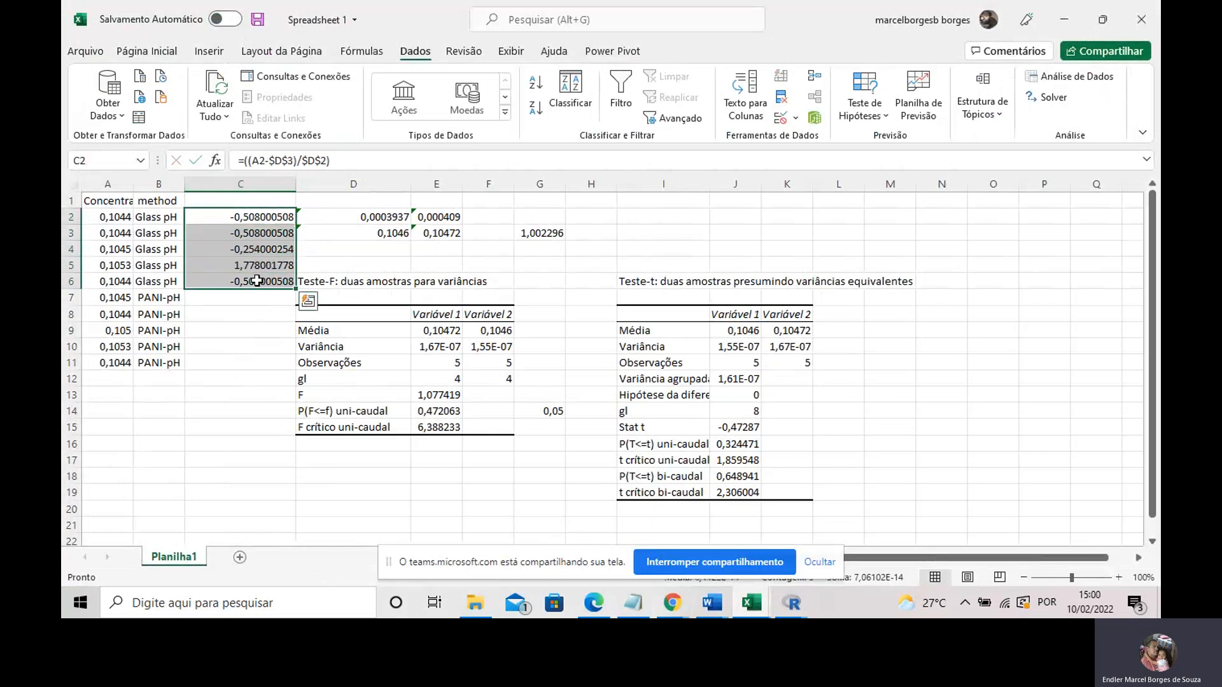
{"action": "left_click", "coordinate": [200, 271]}
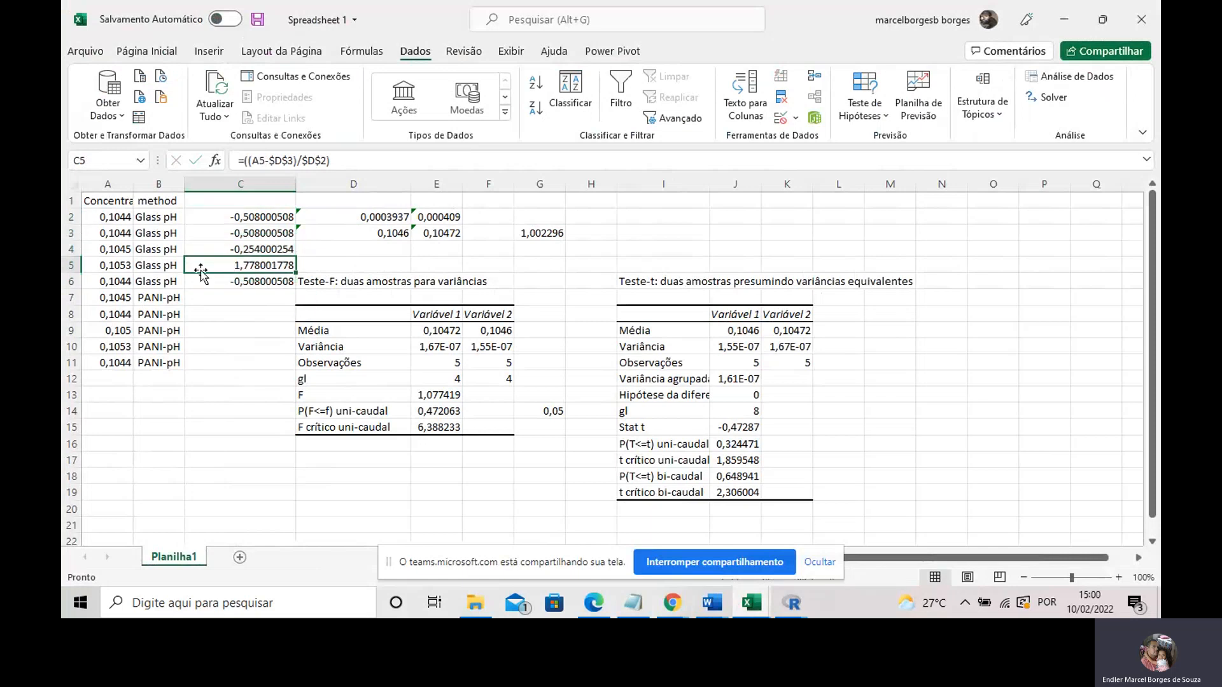
{"action": "left_click", "coordinate": [114, 268]}
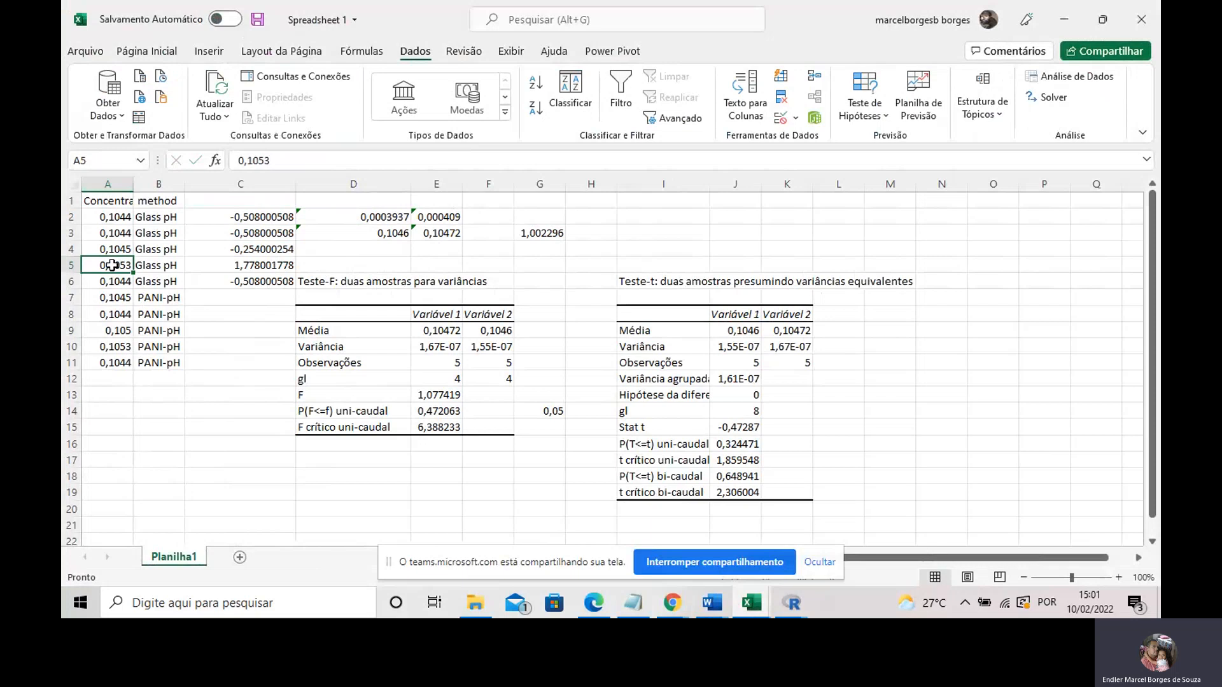
{"action": "left_click", "coordinate": [109, 278]}
{"action": "left_click", "coordinate": [109, 266]}
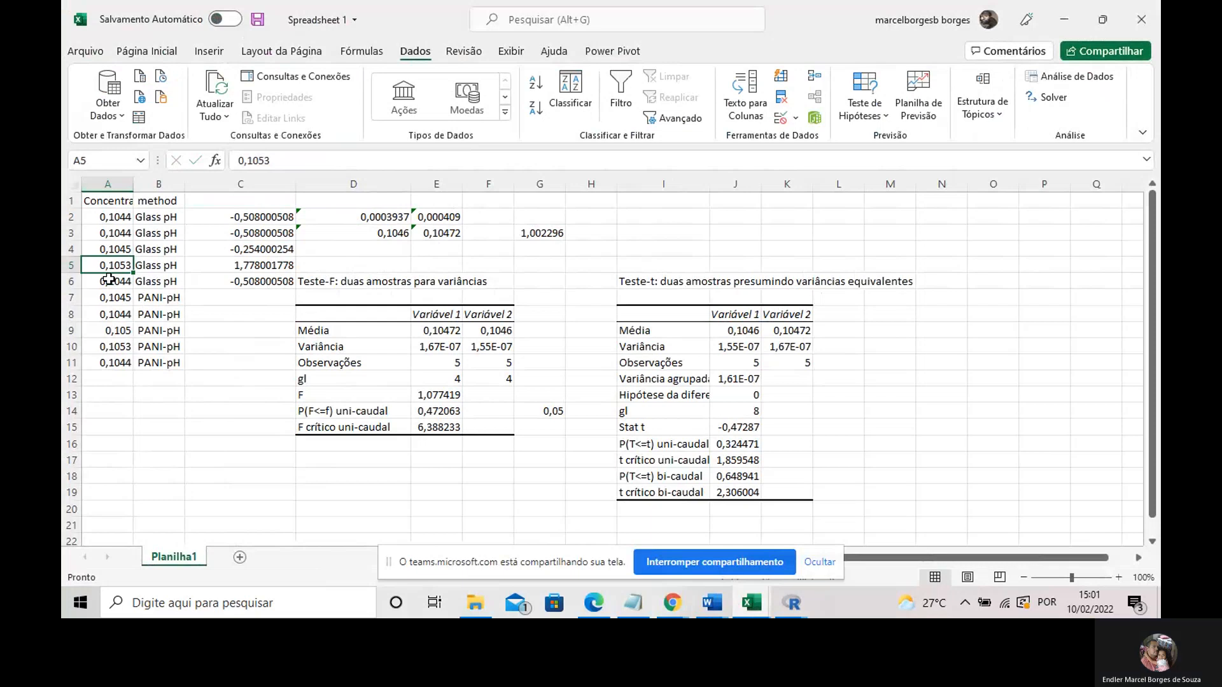
Step: Look up the critical G values for sample sizes 3 to 5 in Box 1 of the Word handout, then return to Excel
{"action": "left_click", "coordinate": [714, 604]}
{"action": "left_click", "coordinate": [649, 548]}
{"action": "scroll", "coordinate": [557, 299], "scroll_direction": "down", "scroll_amount": 2}
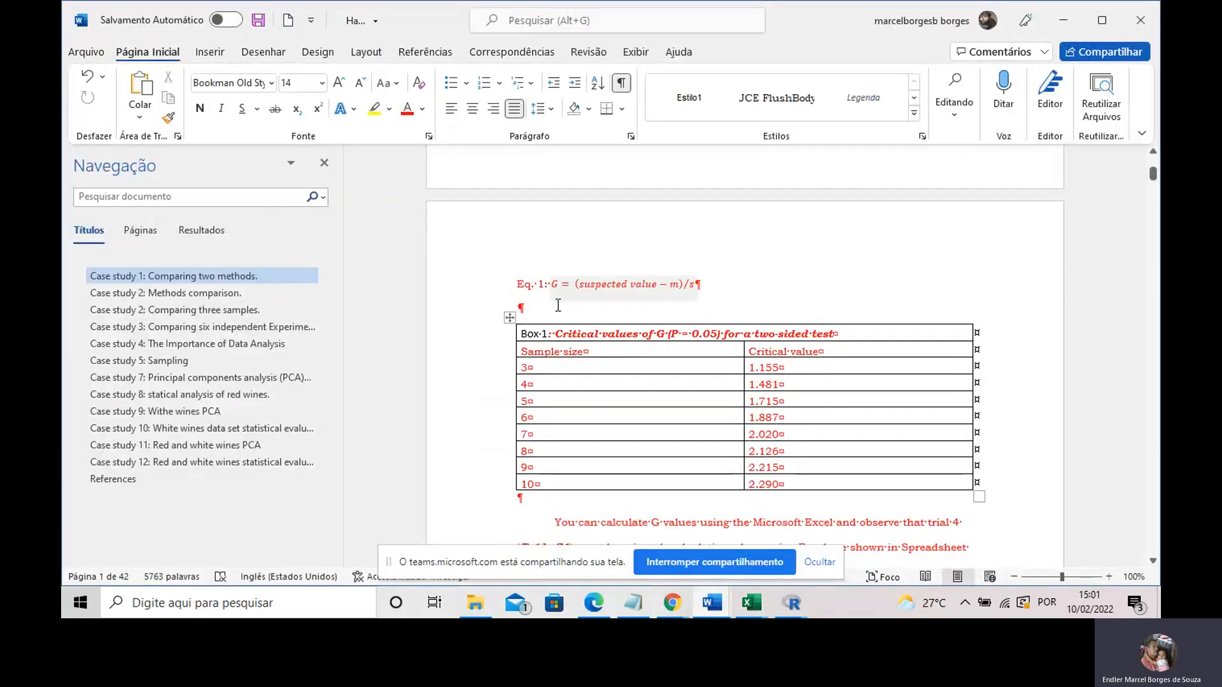
{"action": "scroll", "coordinate": [557, 299], "scroll_direction": "down", "scroll_amount": 2}
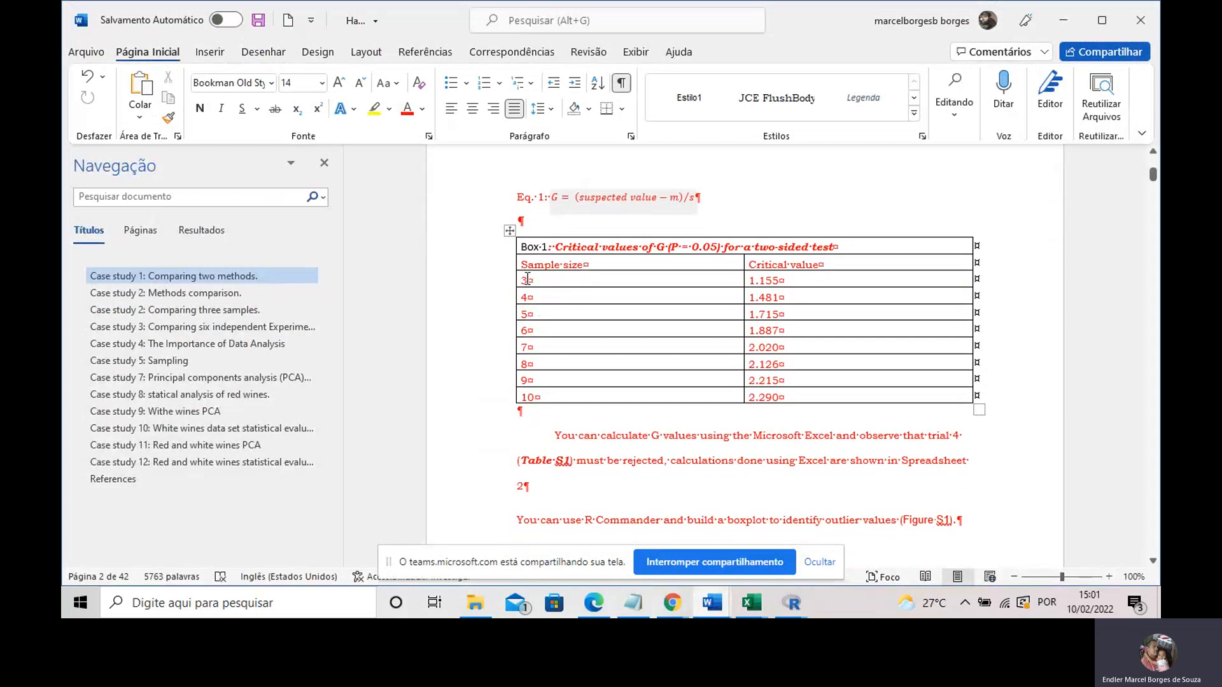
{"action": "left_click_drag", "start_coordinate": [523, 282], "coordinate": [786, 316]}
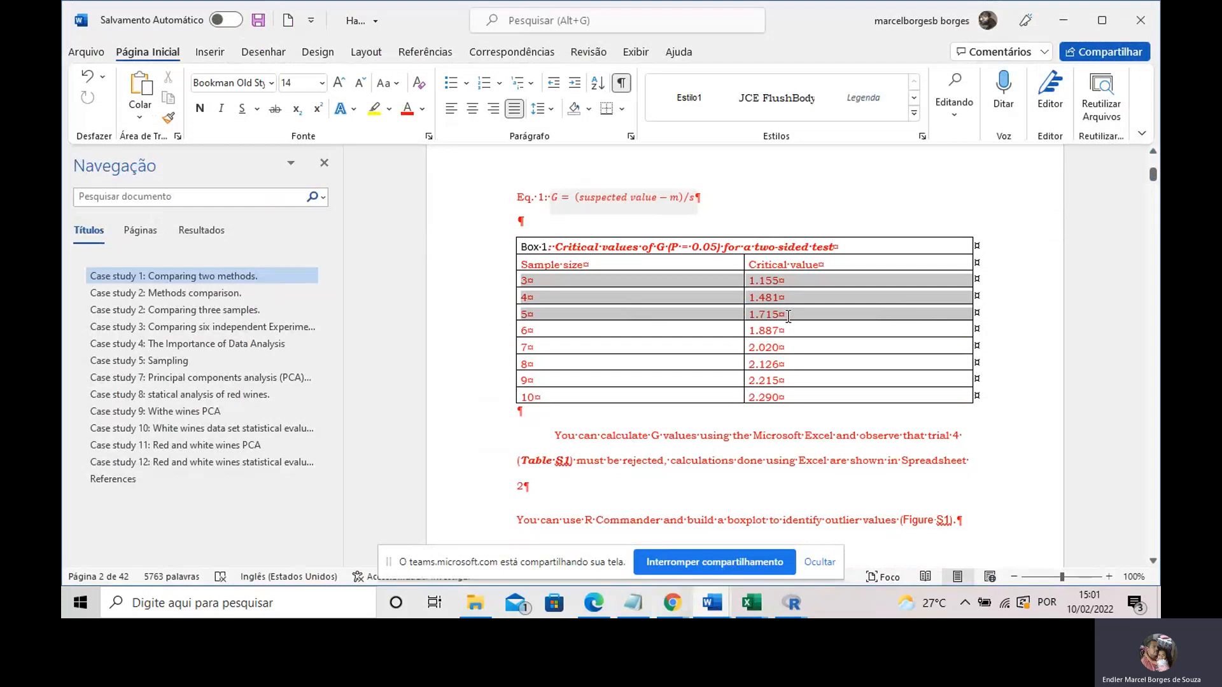
{"action": "left_click", "coordinate": [1063, 21]}
Step: Recheck the G value in C5 against the critical value
{"action": "left_click", "coordinate": [236, 297]}
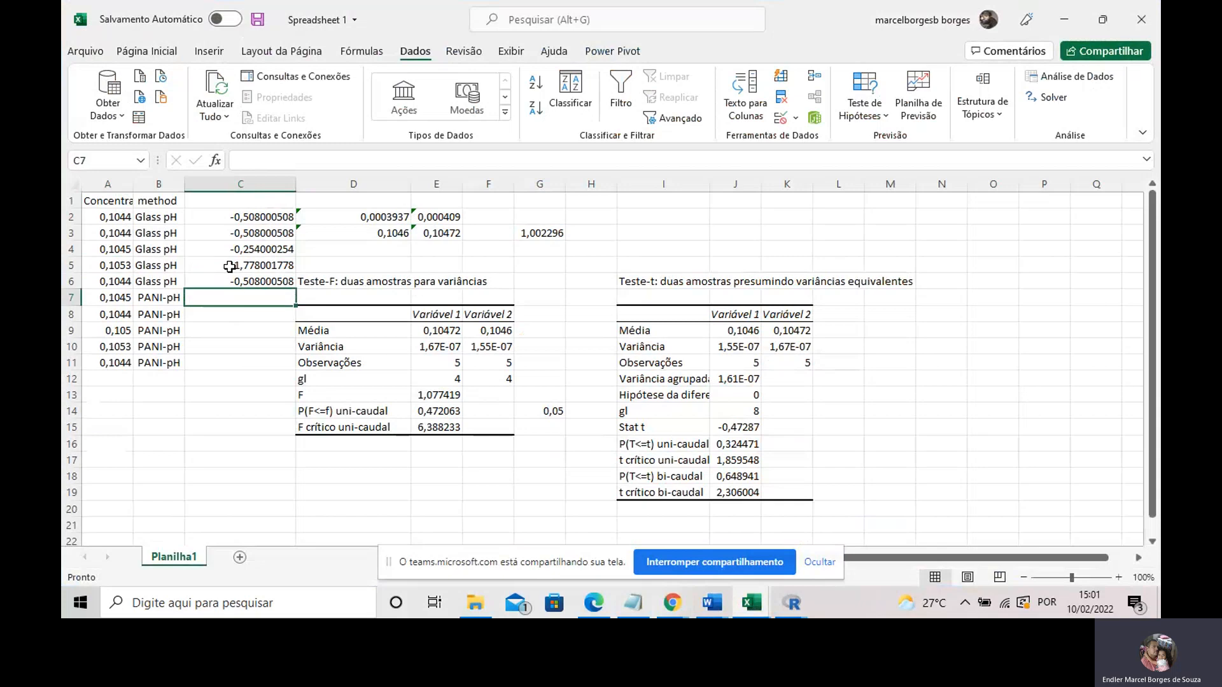
{"action": "left_click", "coordinate": [263, 264]}
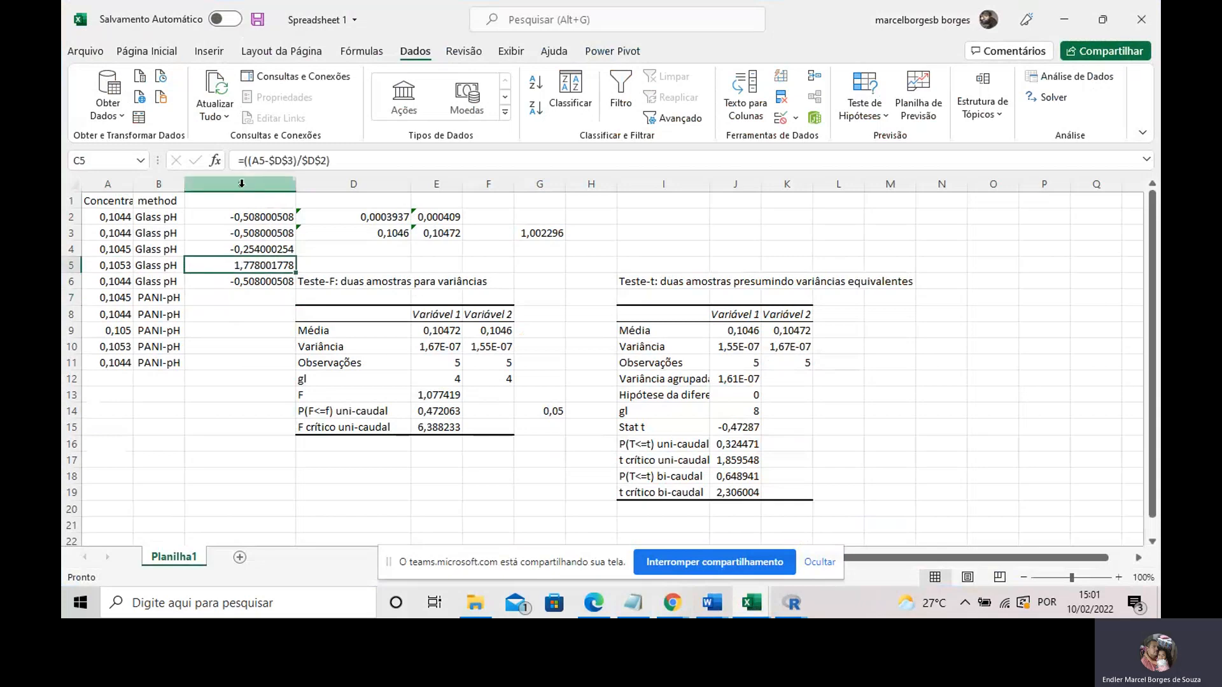
{"action": "left_click", "coordinate": [237, 200]}
{"action": "left_click", "coordinate": [238, 264]}
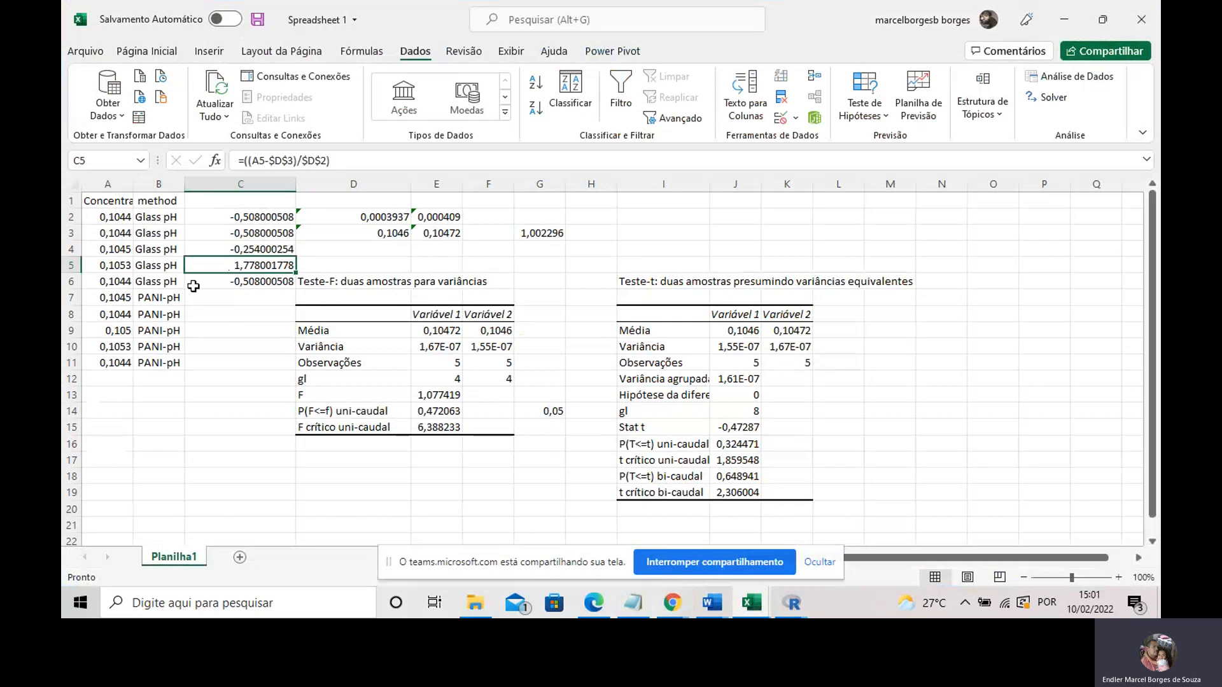
Step: Delete the outlying Glass pH concentration in A5
{"action": "left_click", "coordinate": [110, 267]}
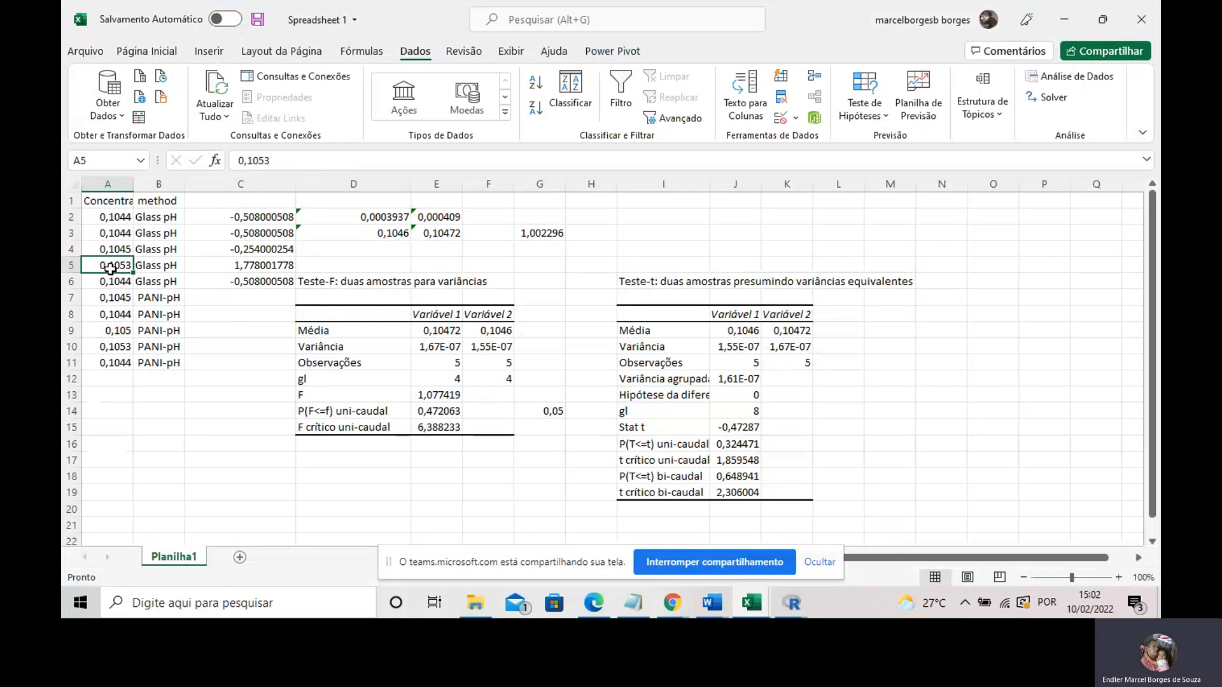
{"action": "left_click", "coordinate": [109, 249]}
{"action": "left_click", "coordinate": [105, 267]}
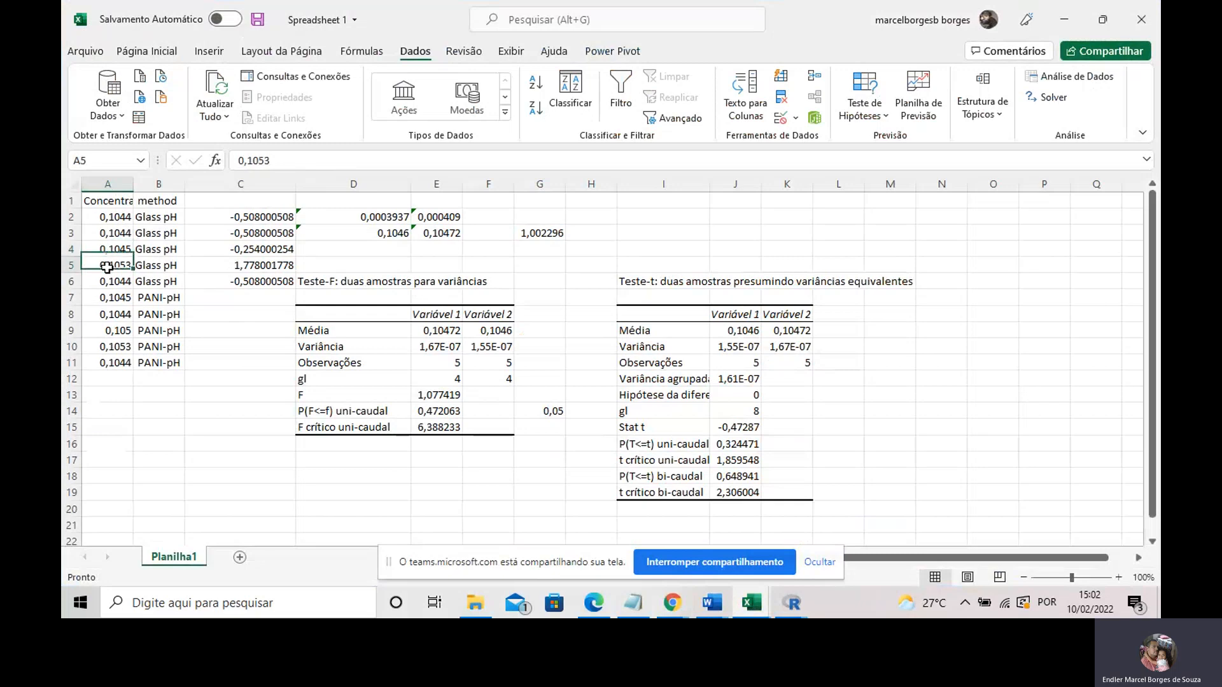
{"action": "key", "text": "Delete"}
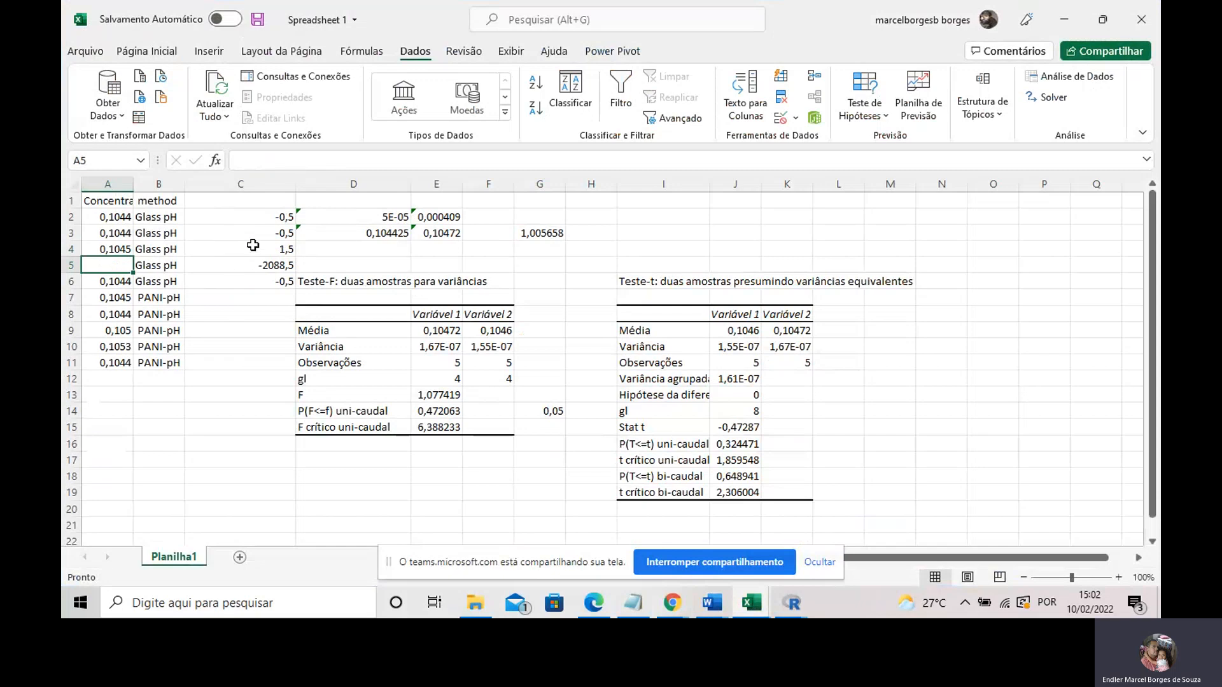
Step: Check the Glass pH mean in D3, the standard deviations in D2:E2 and the emptied cell A5
{"action": "left_click", "coordinate": [385, 230]}
{"action": "double_click", "coordinate": [385, 231]}
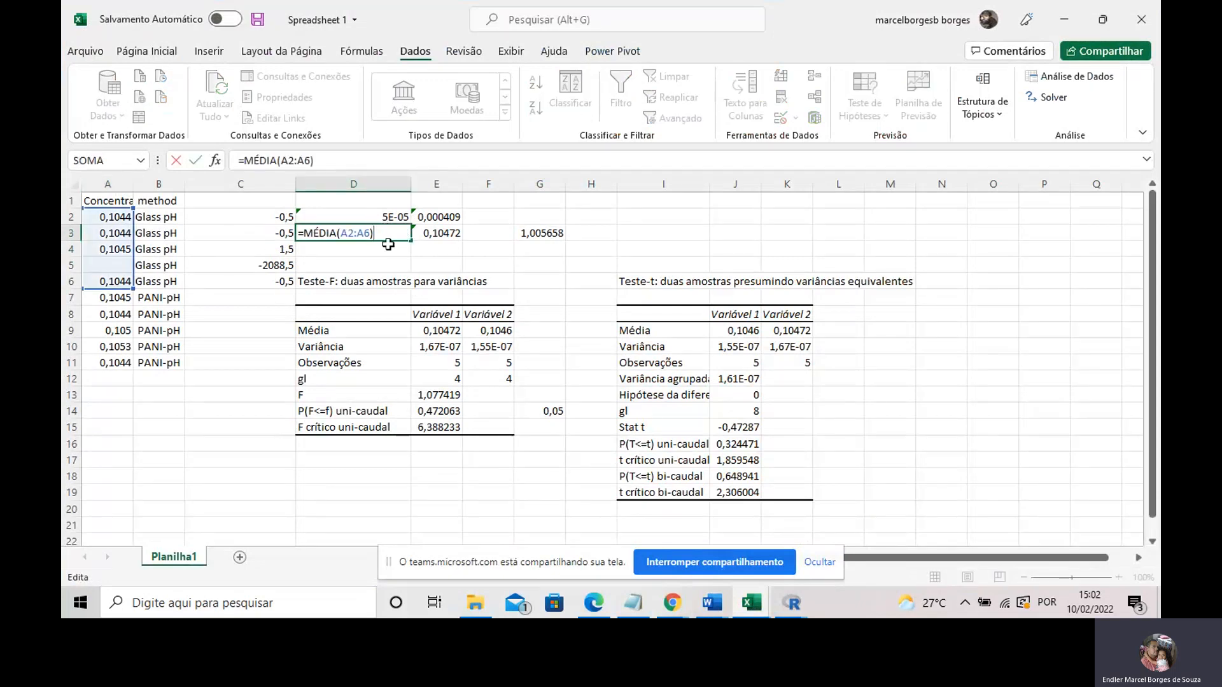
{"action": "key", "text": "Return"}
{"action": "left_click_drag", "start_coordinate": [388, 233], "coordinate": [421, 218]}
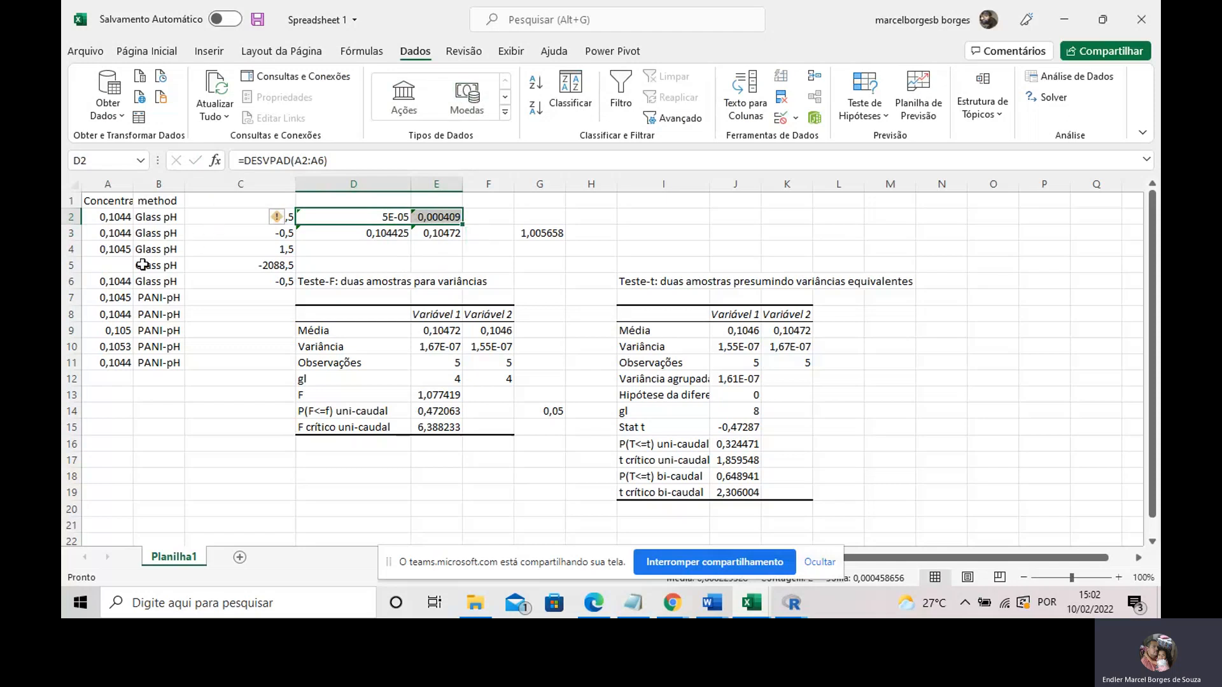
{"action": "left_click", "coordinate": [116, 266]}
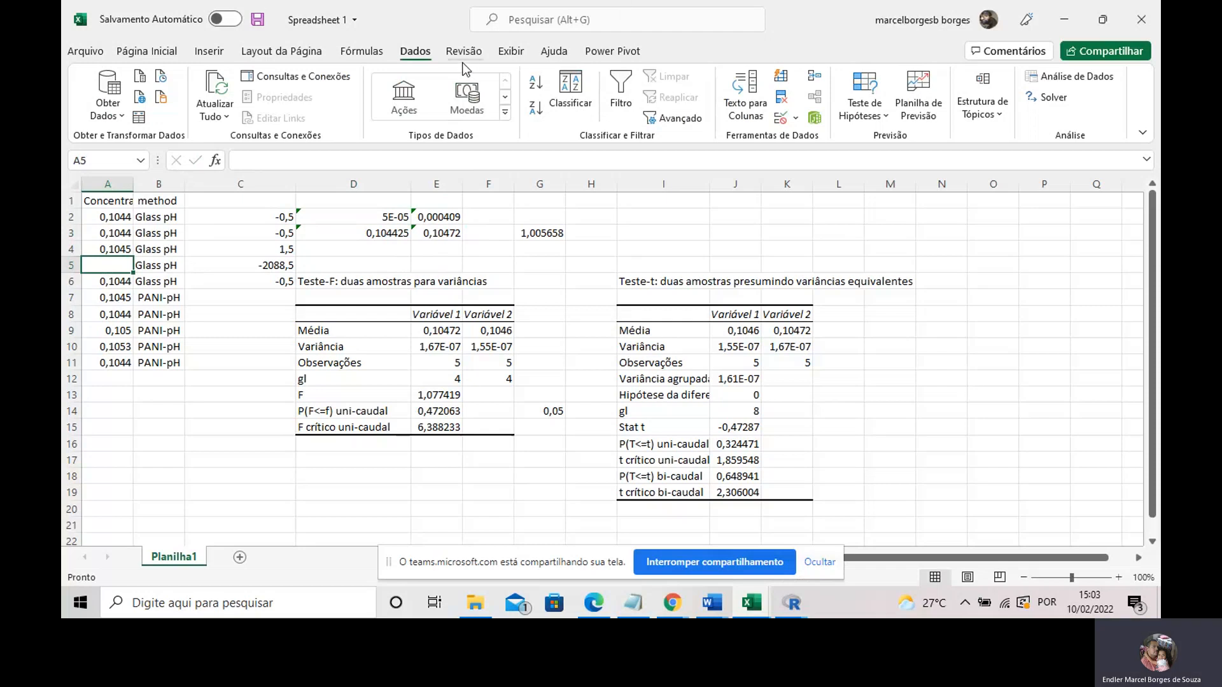
Step: Open the two-sample F-test for variances from the data analysis tools
{"action": "left_click", "coordinate": [1057, 76]}
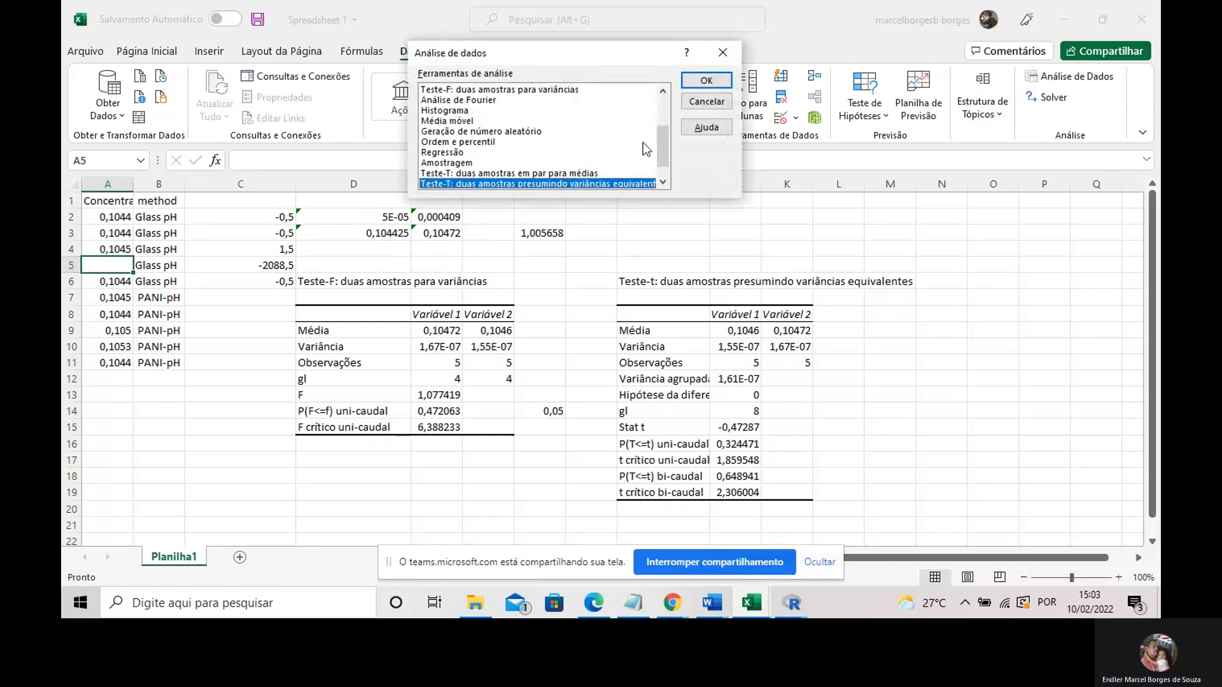
{"action": "scroll", "coordinate": [659, 144], "scroll_direction": "up", "scroll_amount": 3}
{"action": "left_click", "coordinate": [490, 163]}
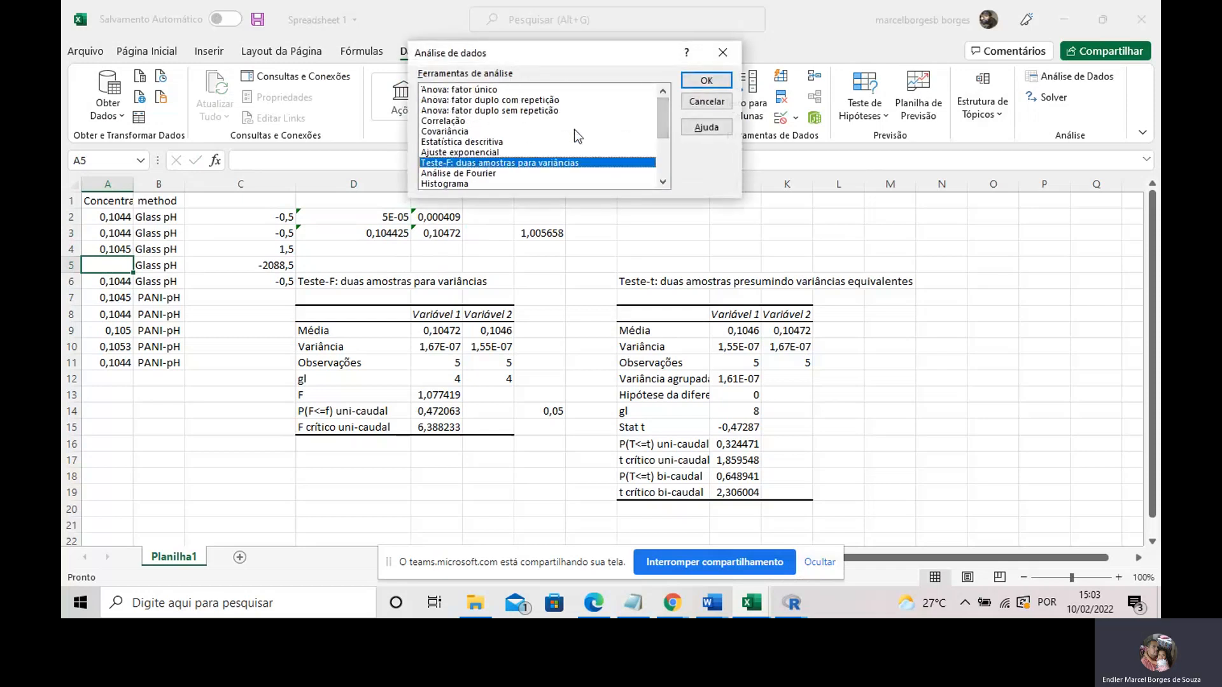
{"action": "left_click", "coordinate": [706, 80]}
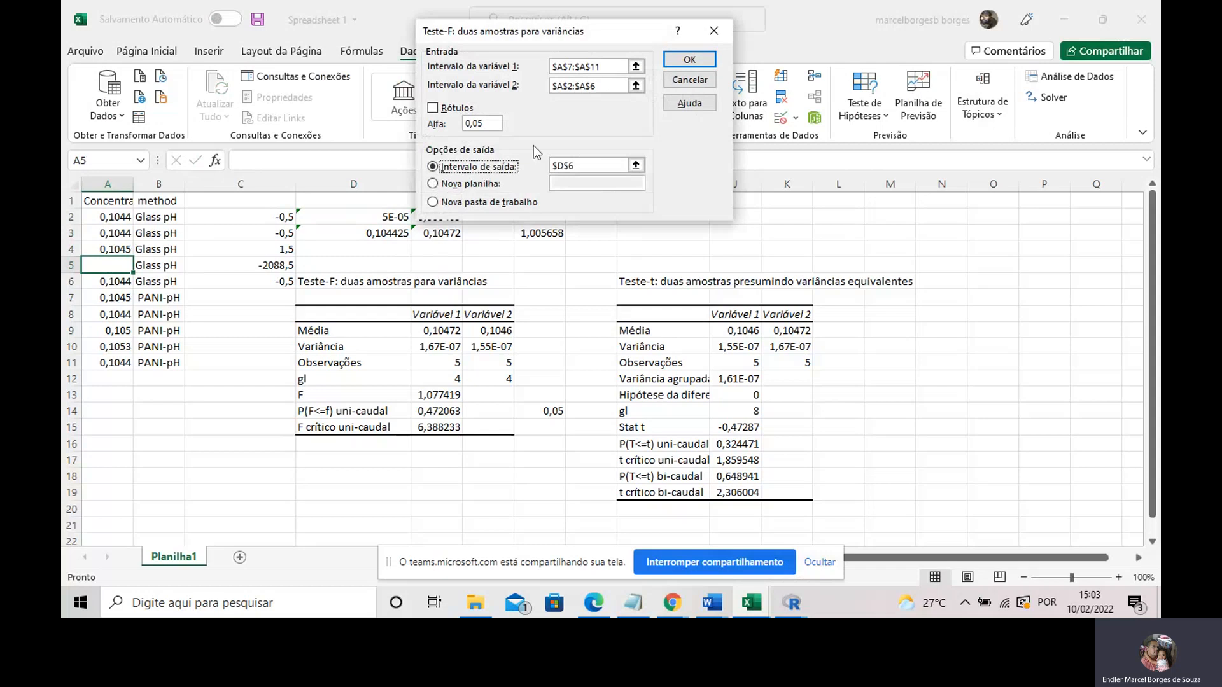
Step: Replace the F-test input ranges, using $A$7:$A$11 for variable 1 and $A$2:$A$6 for variable 2
{"action": "double_click", "coordinate": [599, 66]}
{"action": "key", "text": "Delete"}
{"action": "left_click", "coordinate": [597, 85]}
{"action": "double_click", "coordinate": [597, 86]}
{"action": "key", "text": "Delete"}
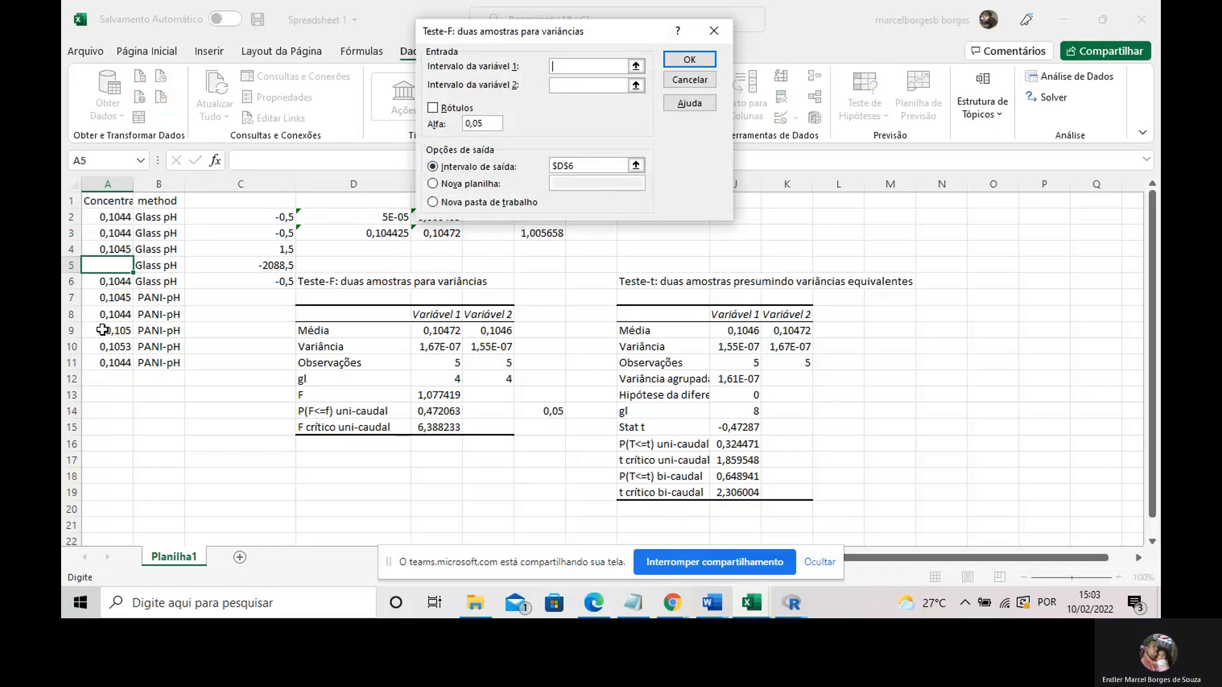
{"action": "left_click_drag", "start_coordinate": [109, 363], "coordinate": [116, 296]}
{"action": "left_click", "coordinate": [587, 85]}
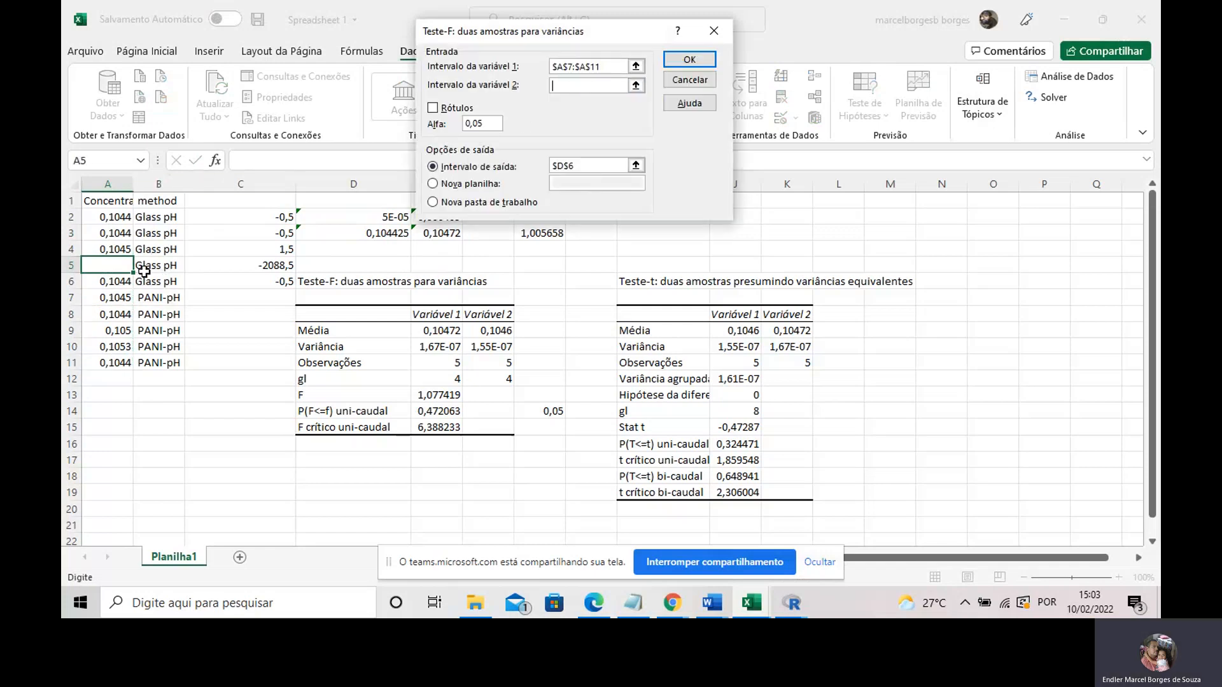
{"action": "left_click_drag", "start_coordinate": [120, 281], "coordinate": [112, 218]}
Step: Set the F-test output range to $D$18, below the existing F-test table
{"action": "left_click", "coordinate": [555, 165]}
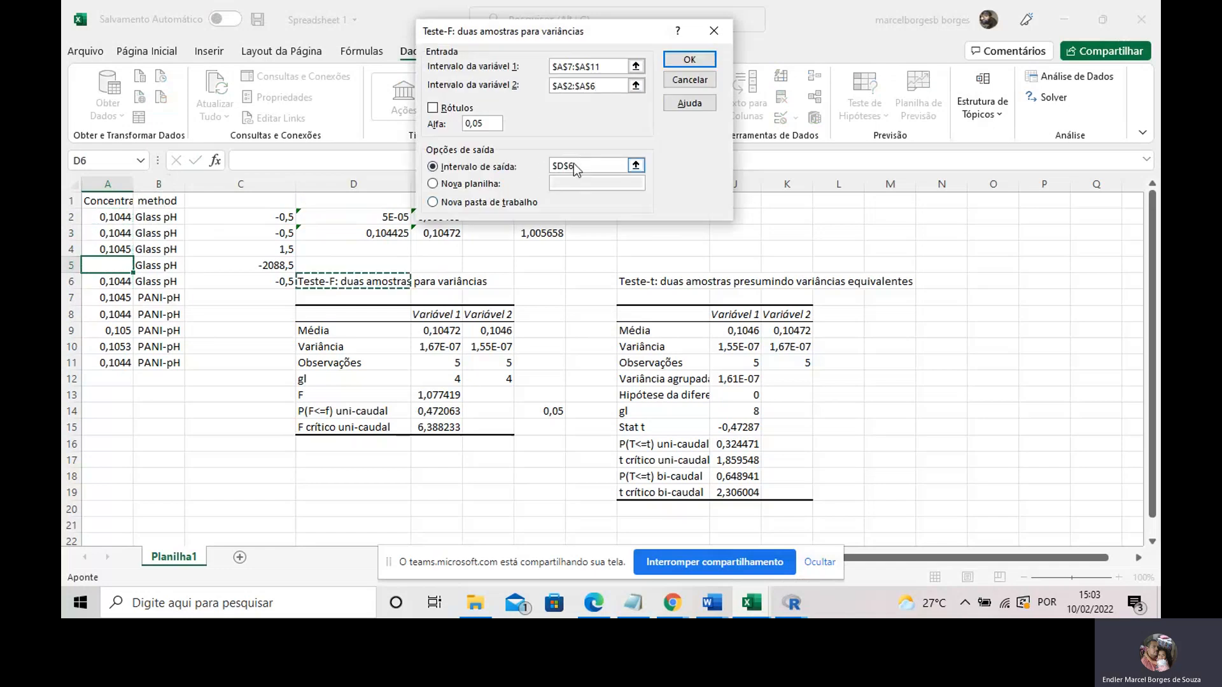
{"action": "key", "text": "BackSpace"}
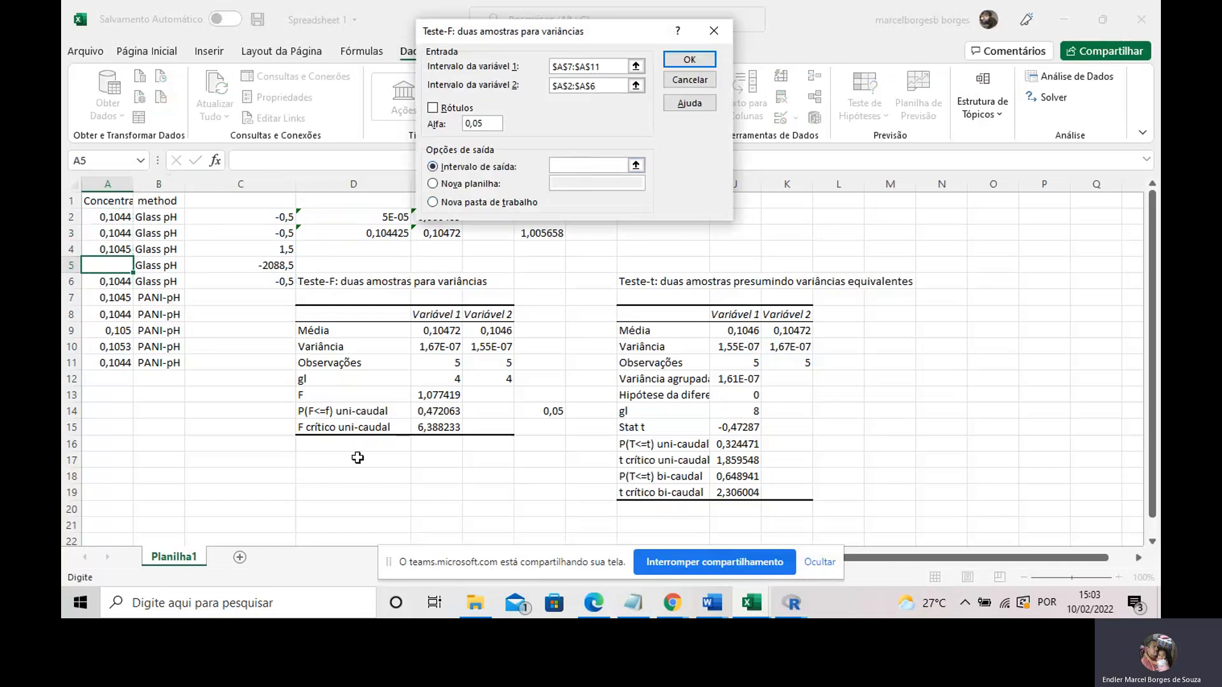
{"action": "left_click", "coordinate": [314, 477]}
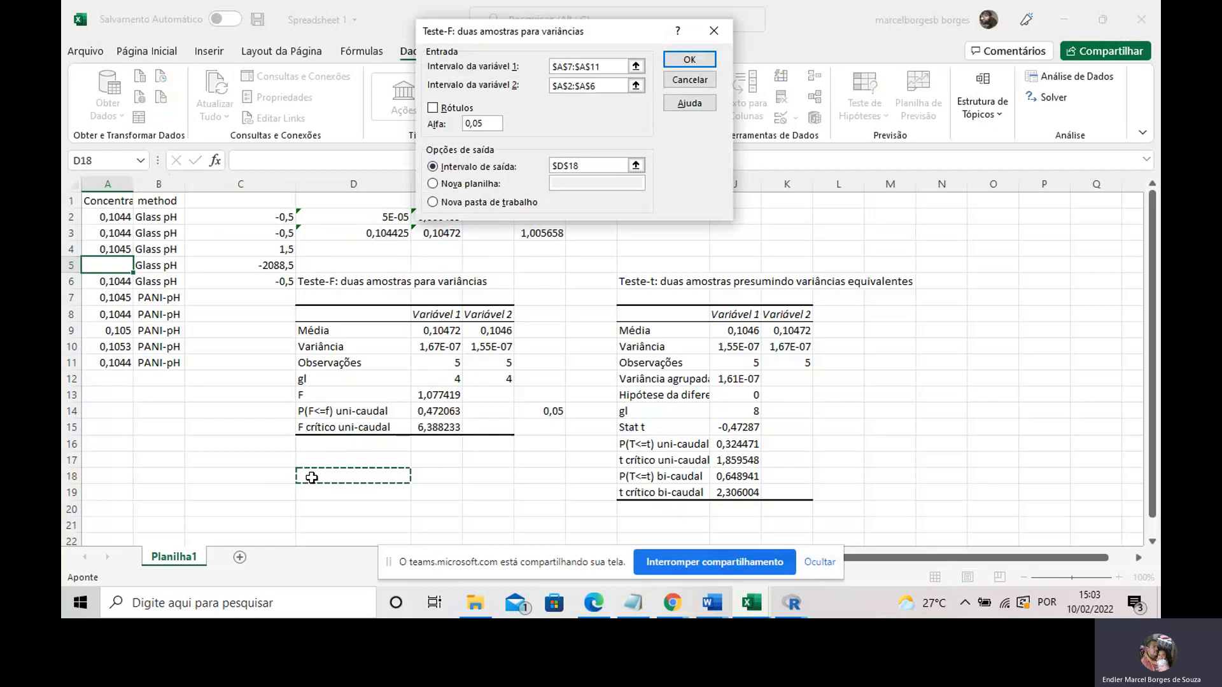
Step: Run the F-test and compare its F value in E25 with the critical F in E27
{"action": "left_click", "coordinate": [677, 62]}
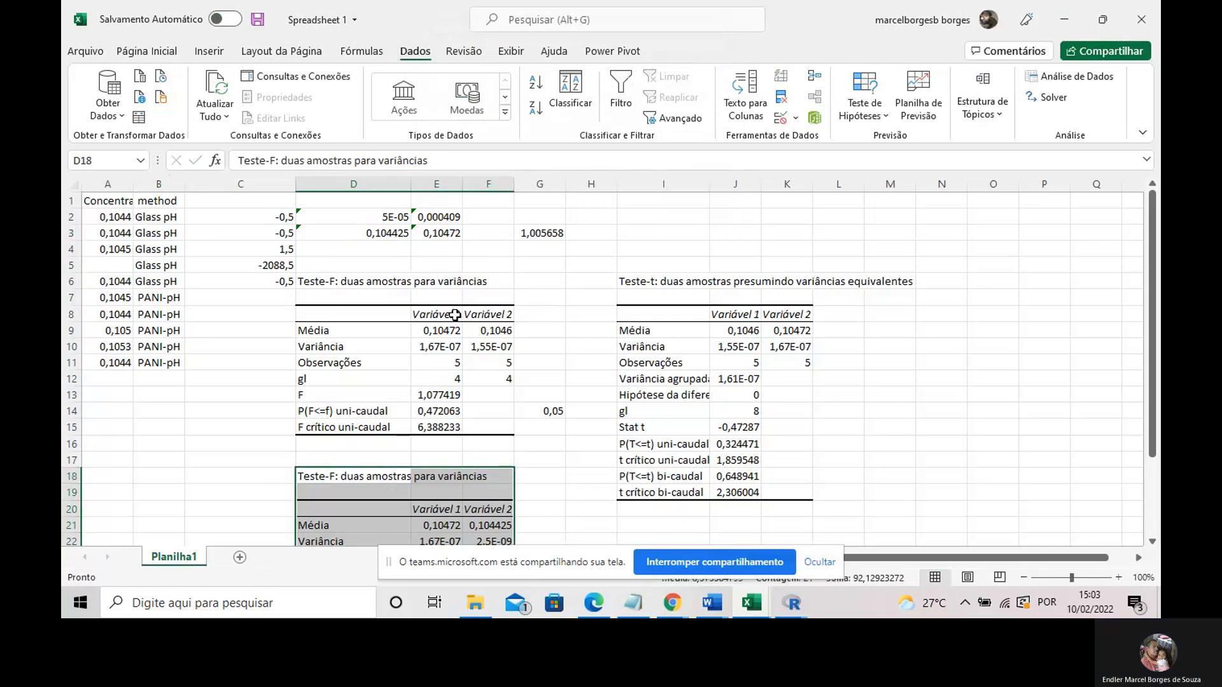
{"action": "scroll", "coordinate": [452, 312], "scroll_direction": "down", "scroll_amount": 2}
{"action": "scroll", "coordinate": [452, 312], "scroll_direction": "down", "scroll_amount": 1}
{"action": "left_click", "coordinate": [430, 446]}
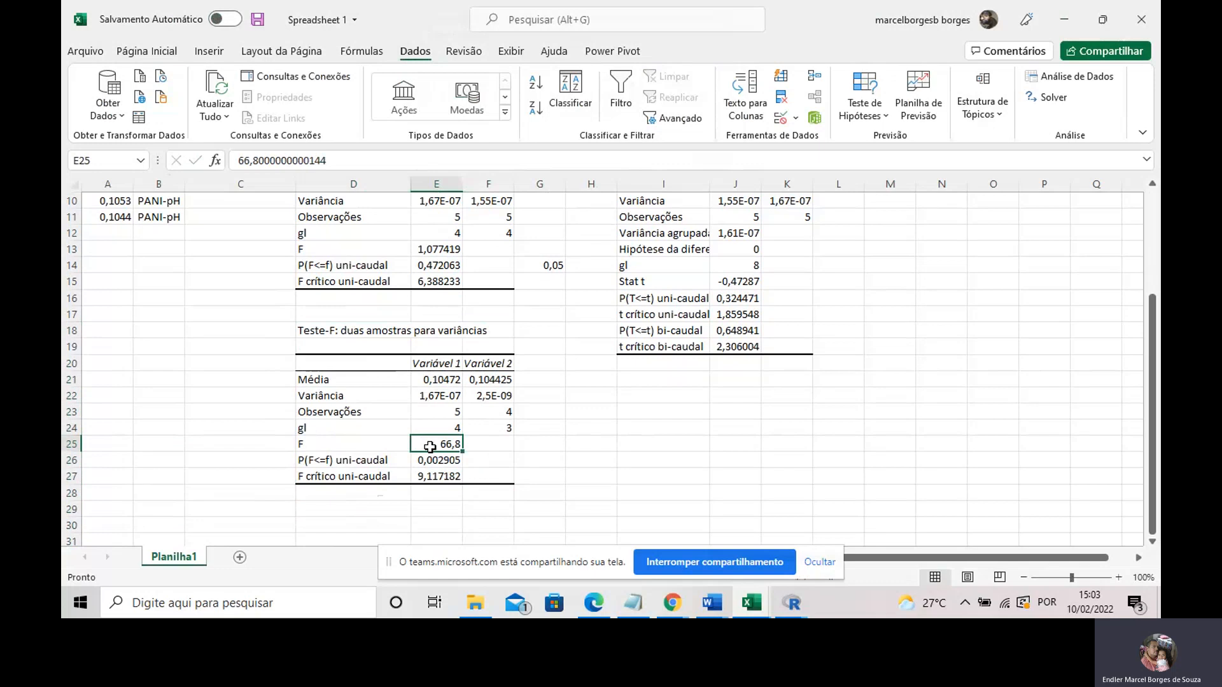
{"action": "left_click", "coordinate": [422, 479]}
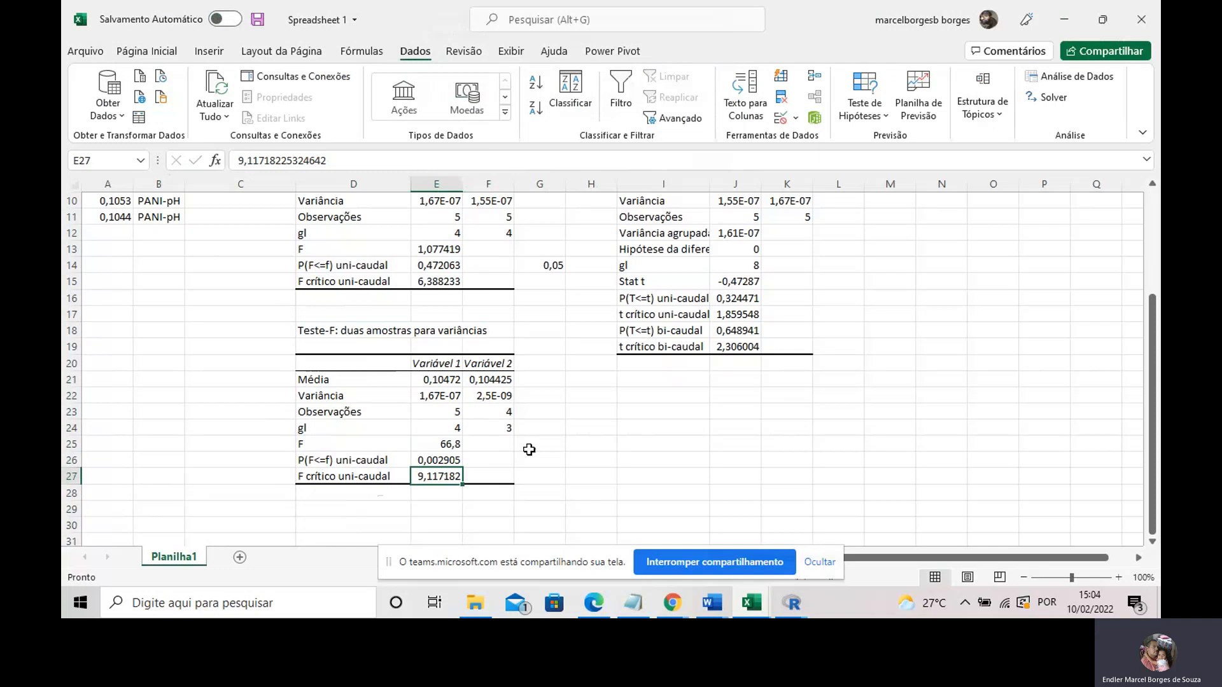
{"action": "left_click", "coordinate": [449, 444]}
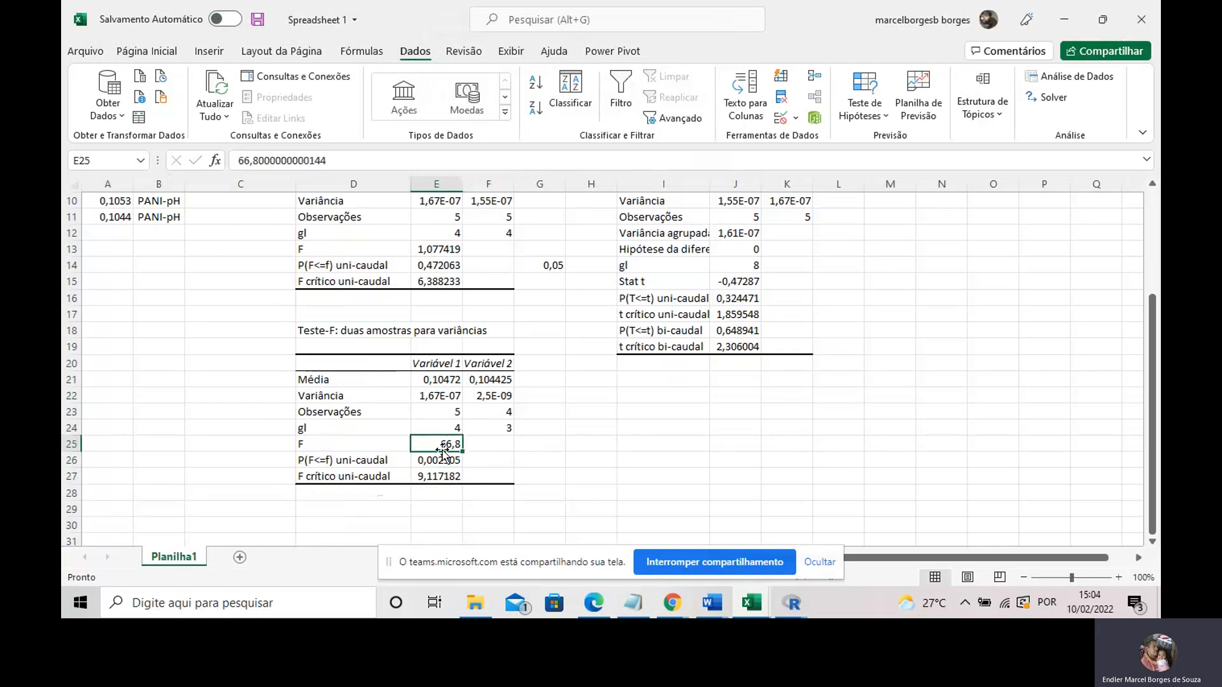
{"action": "left_click", "coordinate": [422, 477]}
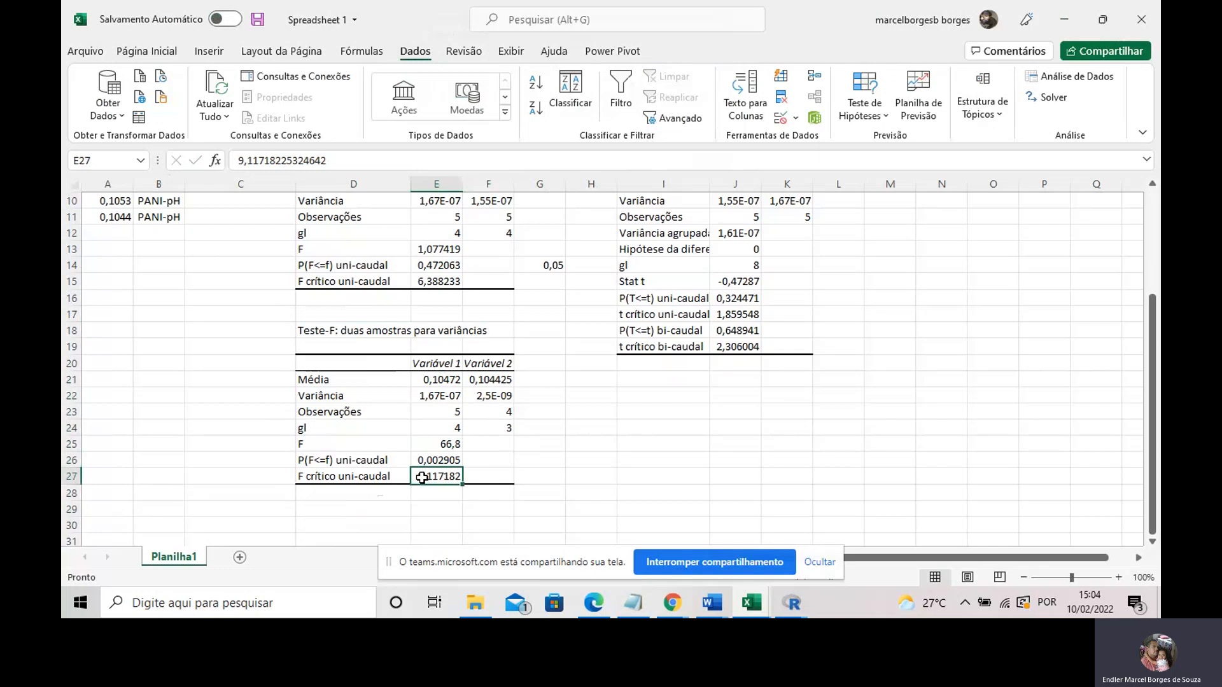
Step: Review the concentrations in A2:A11 and compare the F values in E13 and E25 of the two F-test tables
{"action": "scroll", "coordinate": [382, 422], "scroll_direction": "up", "scroll_amount": 3}
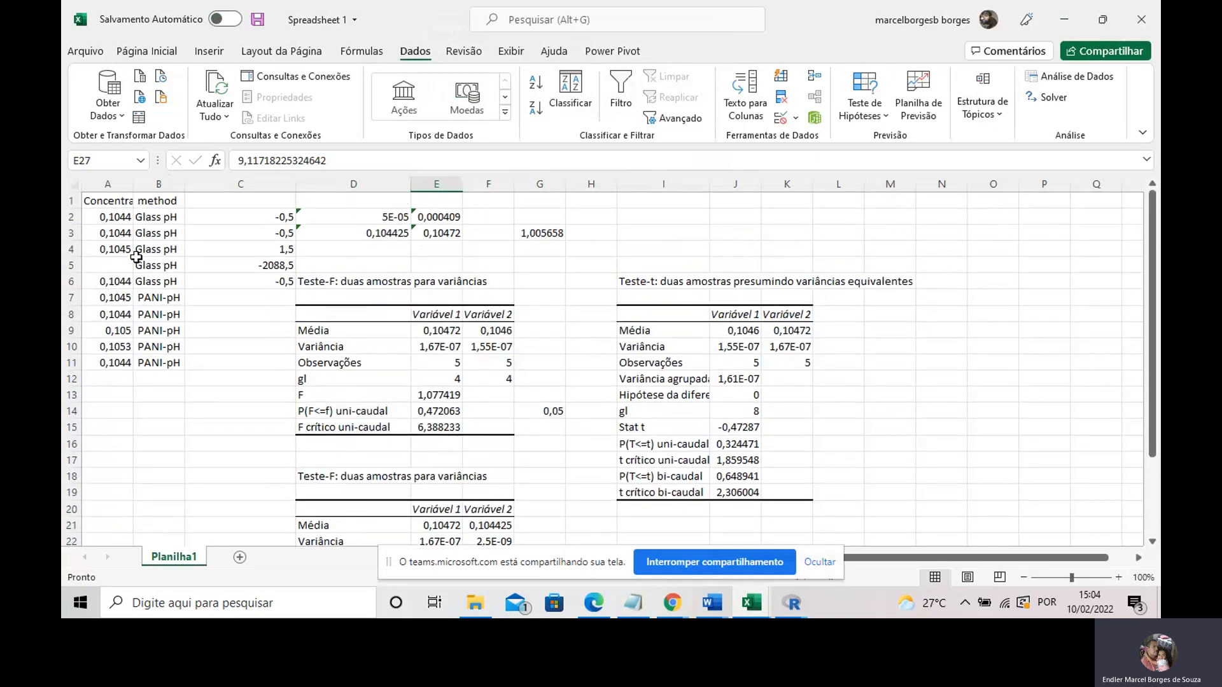
{"action": "left_click_drag", "start_coordinate": [115, 217], "coordinate": [104, 366]}
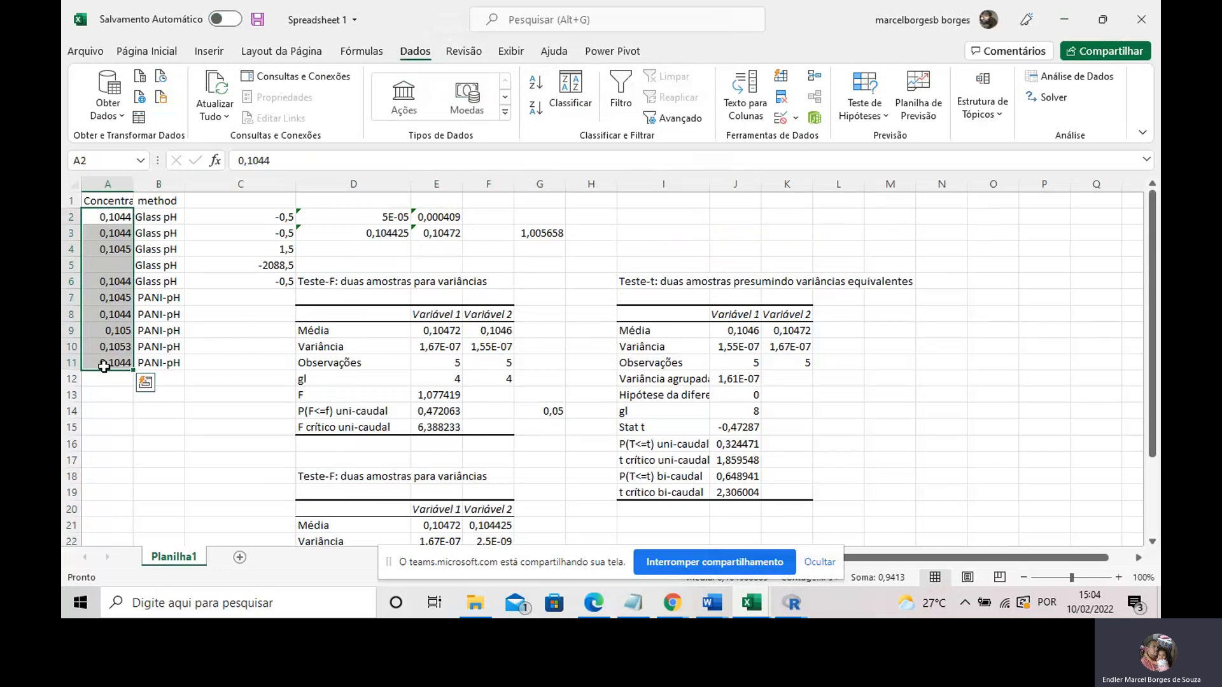
{"action": "scroll", "coordinate": [275, 309], "scroll_direction": "down", "scroll_amount": 1}
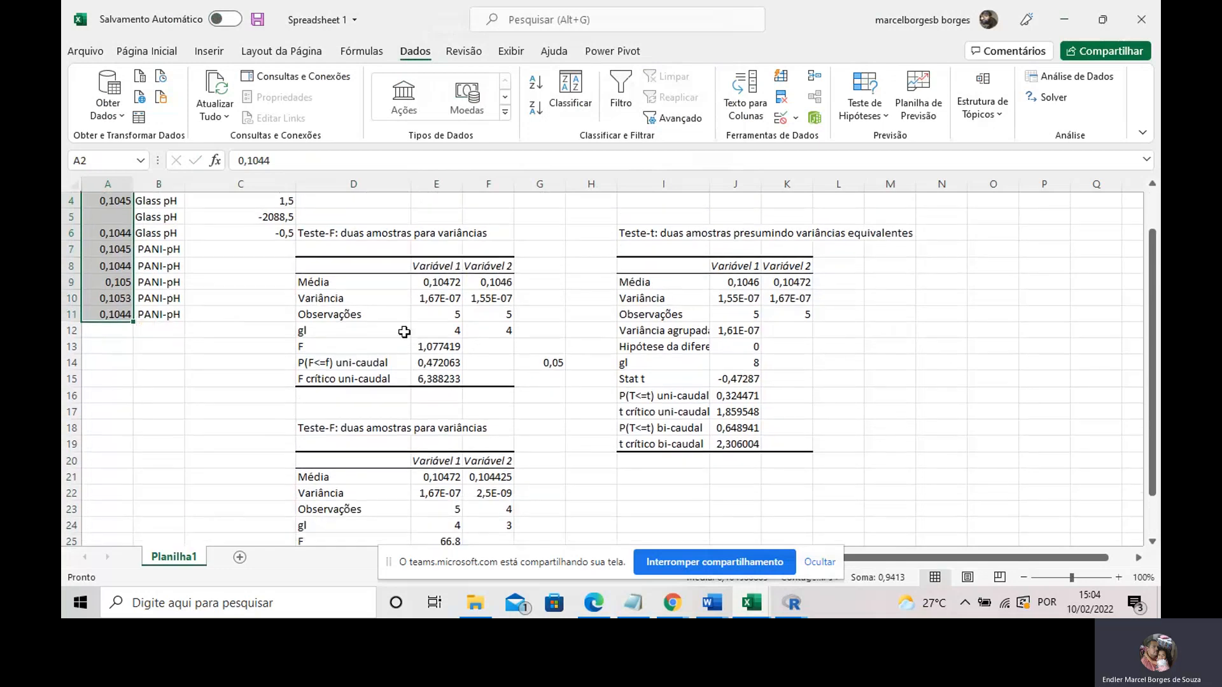
{"action": "left_click", "coordinate": [436, 348]}
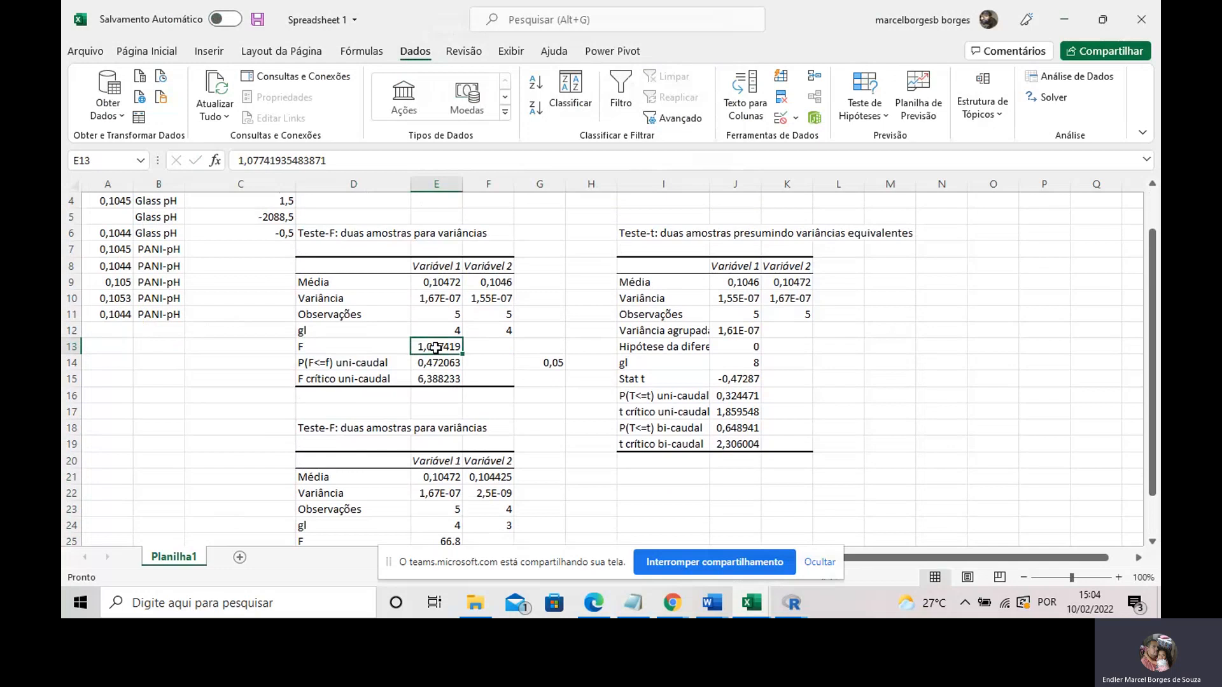
{"action": "scroll", "coordinate": [435, 347], "scroll_direction": "down", "scroll_amount": 2}
{"action": "left_click", "coordinate": [448, 443]}
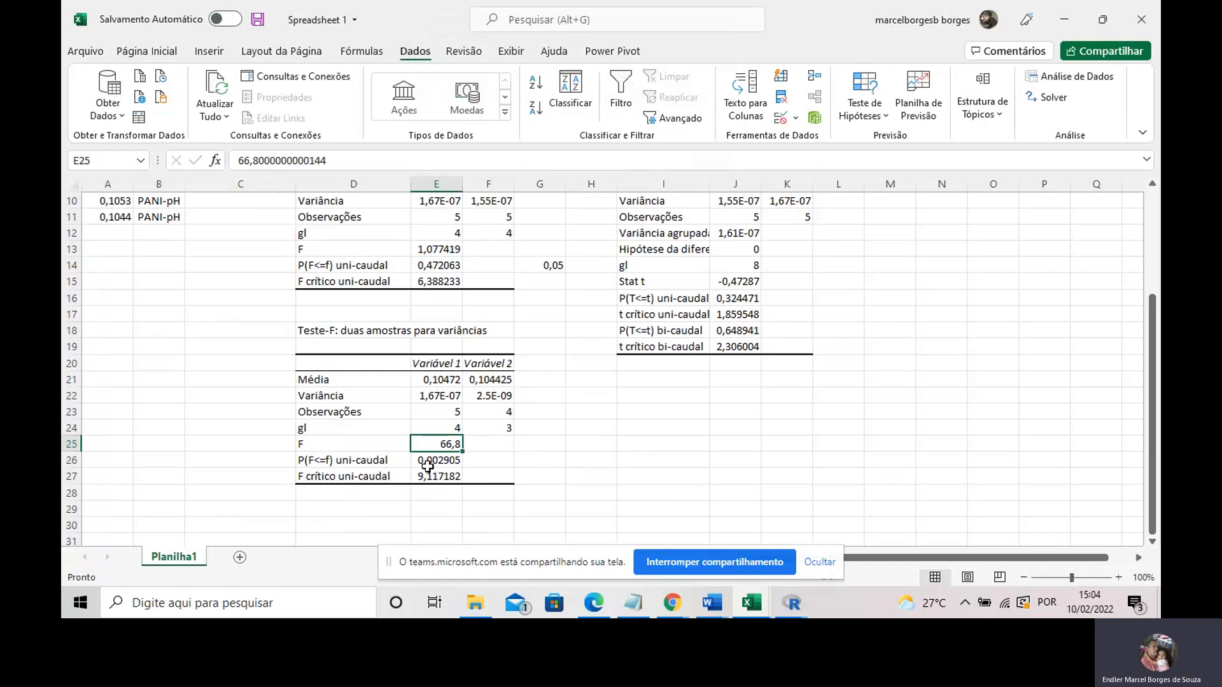
{"action": "scroll", "coordinate": [430, 461], "scroll_direction": "up", "scroll_amount": 2}
{"action": "scroll", "coordinate": [435, 386], "scroll_direction": "down", "scroll_amount": 1}
{"action": "scroll", "coordinate": [435, 386], "scroll_direction": "down", "scroll_amount": 1}
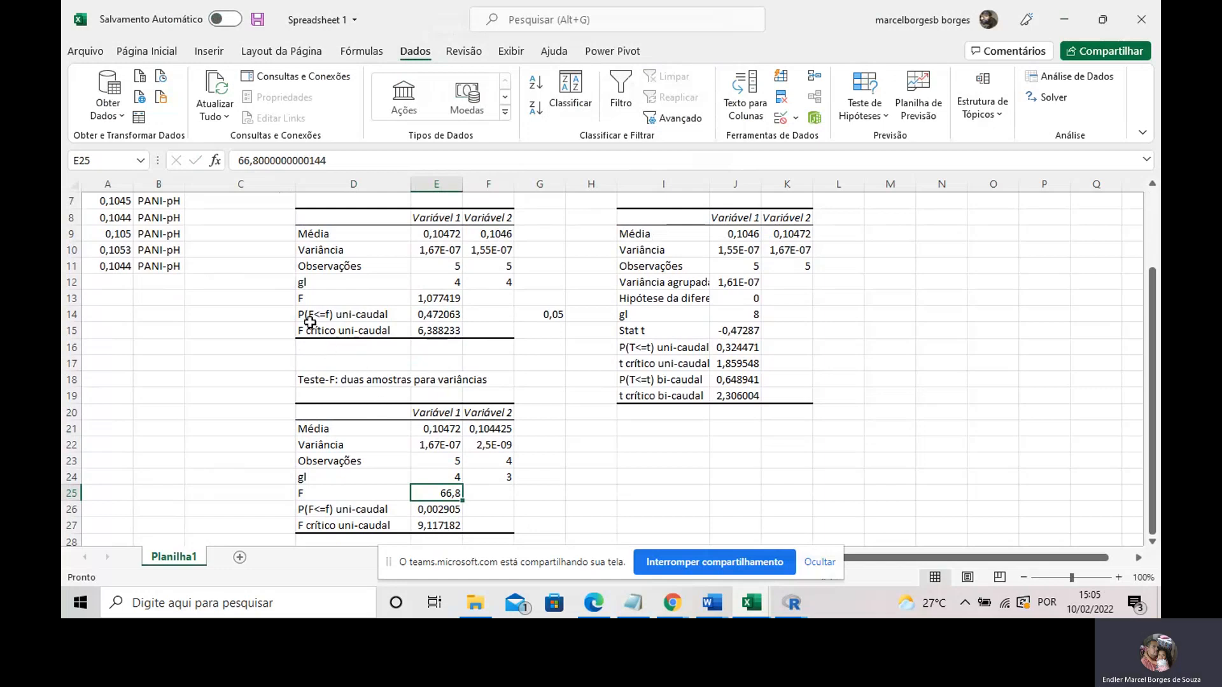
{"action": "scroll", "coordinate": [310, 323], "scroll_direction": "down", "scroll_amount": 1}
{"action": "scroll", "coordinate": [310, 323], "scroll_direction": "up", "scroll_amount": 2}
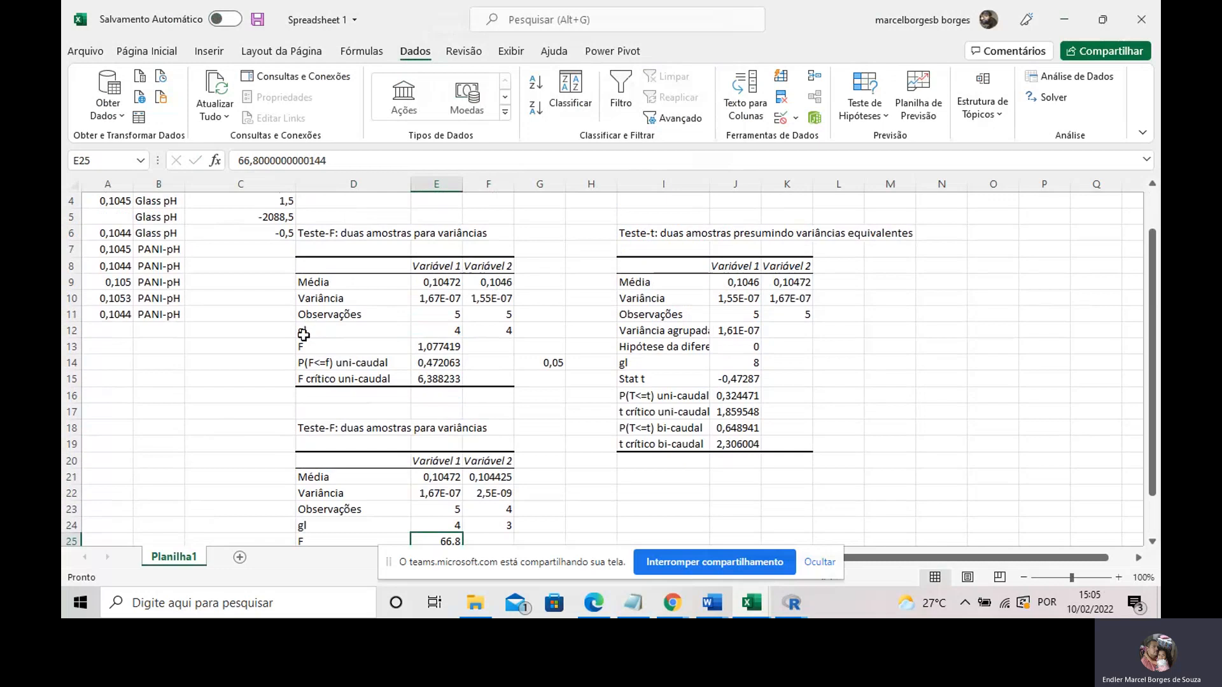
{"action": "scroll", "coordinate": [289, 331], "scroll_direction": "up", "scroll_amount": 1}
Step: Examine the Glass pH concentrations in A2:A6 against the PANI-pH concentrations in A7:A11
{"action": "left_click_drag", "start_coordinate": [120, 217], "coordinate": [121, 284]}
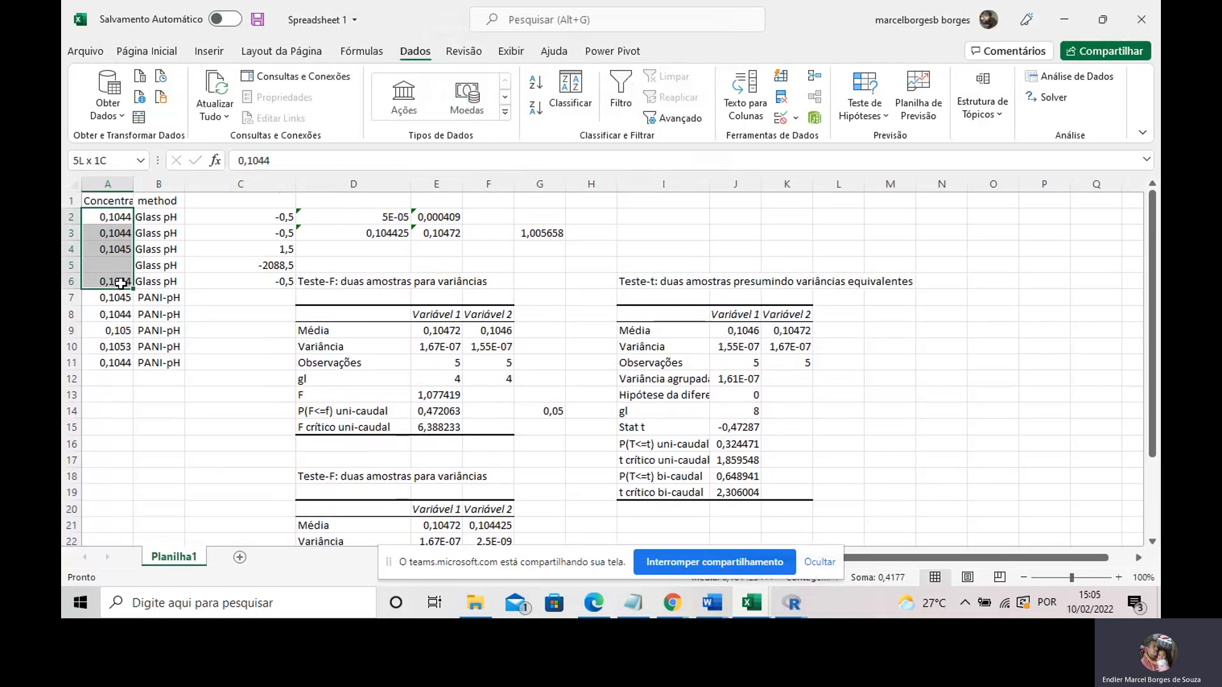
{"action": "left_click_drag", "start_coordinate": [98, 363], "coordinate": [104, 297]}
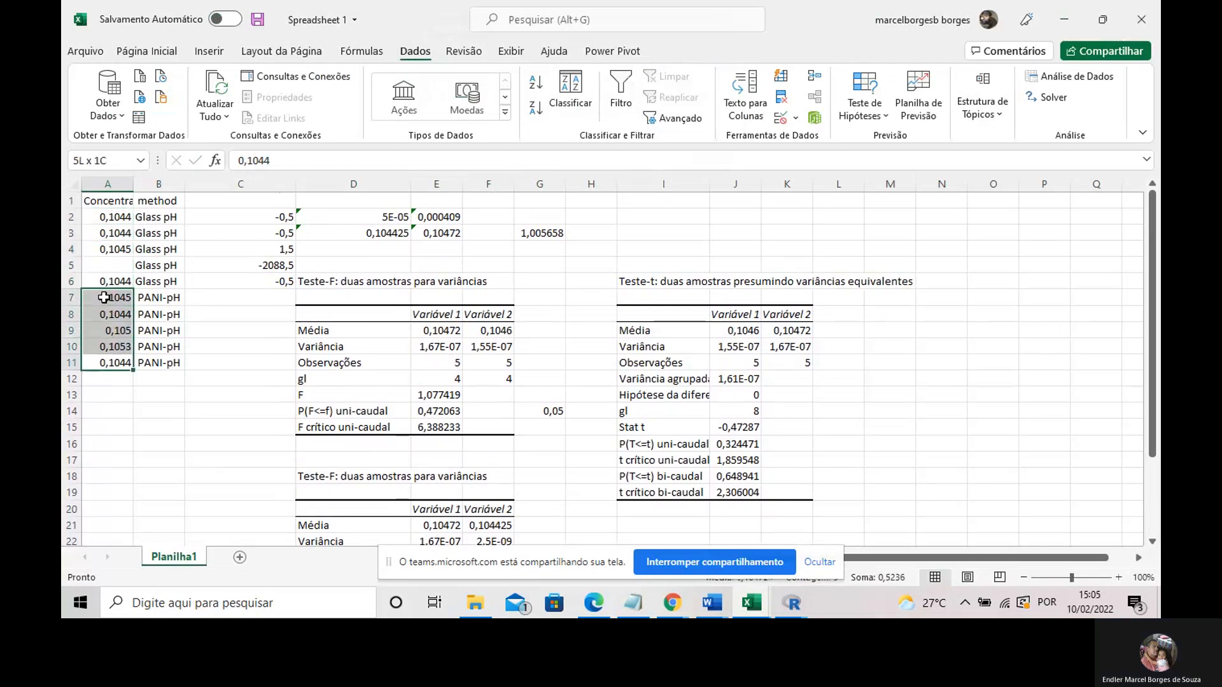
{"action": "scroll", "coordinate": [366, 267], "scroll_direction": "down", "scroll_amount": 2}
{"action": "scroll", "coordinate": [320, 289], "scroll_direction": "up", "scroll_amount": 2}
{"action": "left_click", "coordinate": [109, 281]}
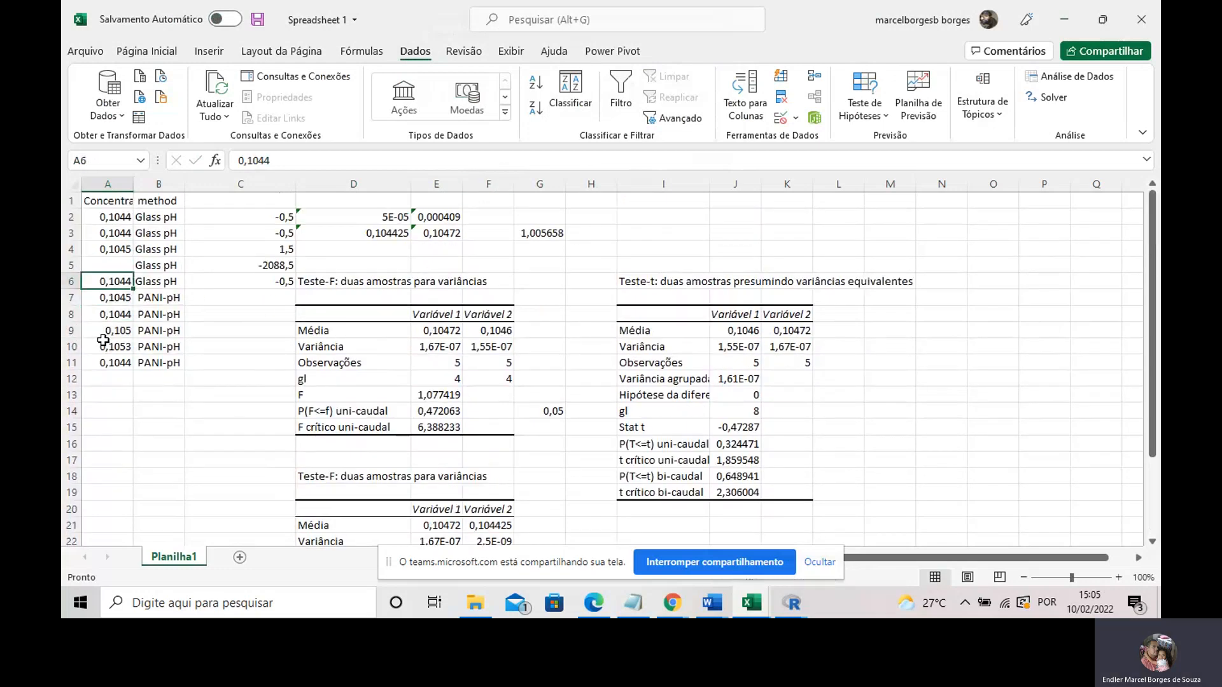
{"action": "left_click_drag", "start_coordinate": [101, 360], "coordinate": [105, 305]}
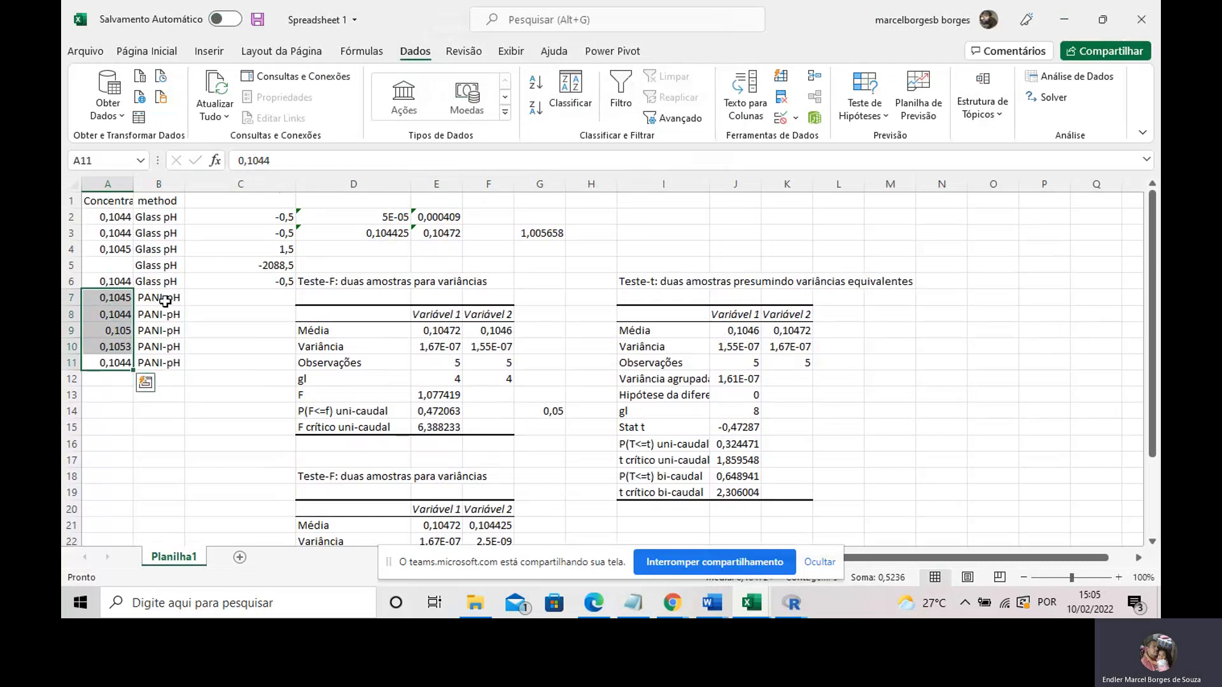
{"action": "left_click_drag", "start_coordinate": [121, 218], "coordinate": [107, 290]}
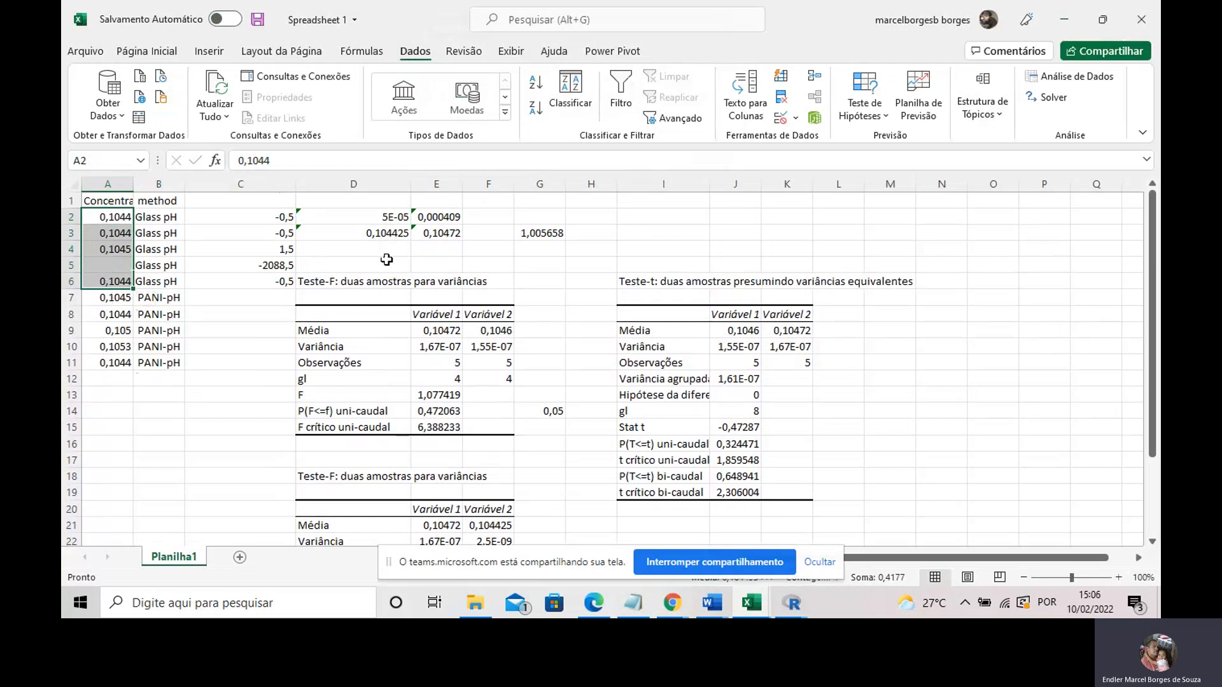
{"action": "left_click_drag", "start_coordinate": [117, 219], "coordinate": [115, 273]}
{"action": "left_click_drag", "start_coordinate": [109, 362], "coordinate": [107, 302]}
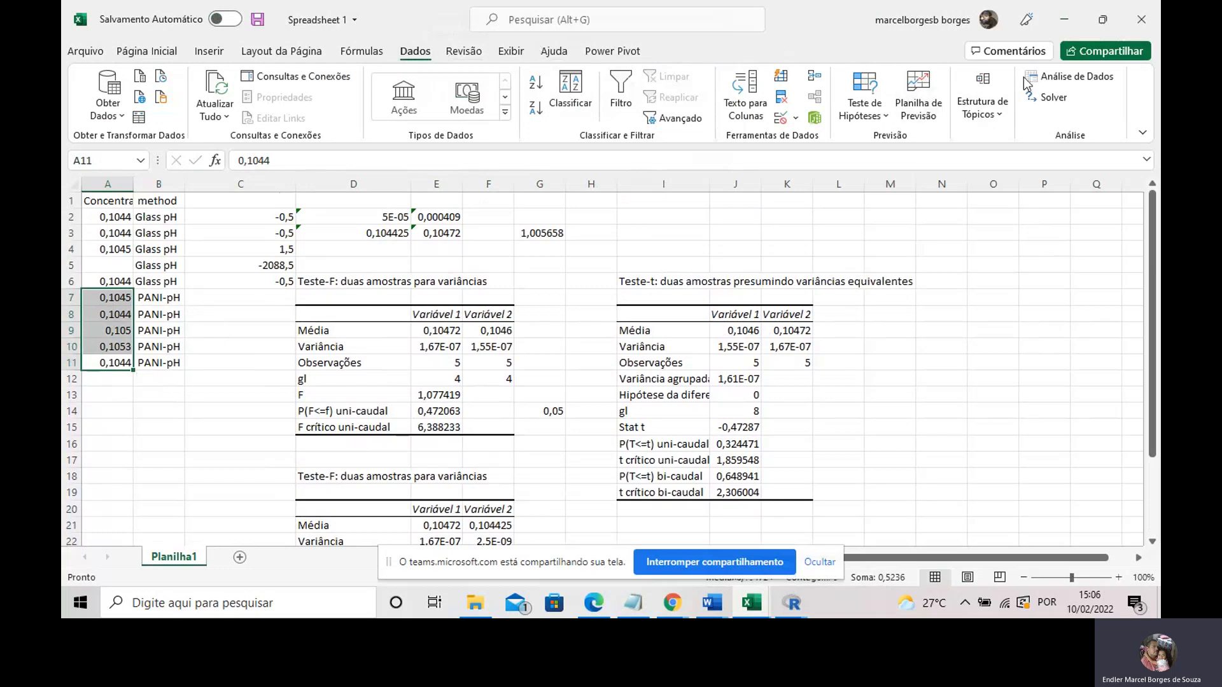
Step: Open the two-sample t-test assuming unequal variances from the data analysis tools
{"action": "left_click", "coordinate": [1047, 77]}
{"action": "scroll", "coordinate": [667, 143], "scroll_direction": "down", "scroll_amount": 1}
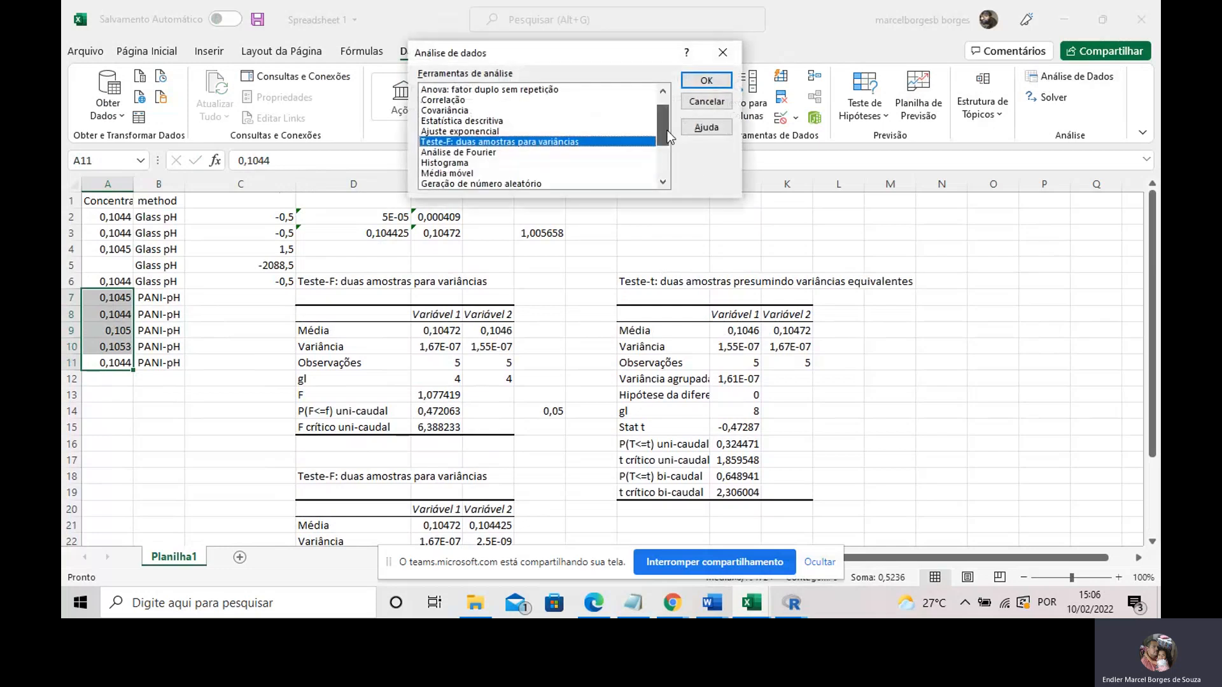
{"action": "scroll", "coordinate": [667, 131], "scroll_direction": "down", "scroll_amount": 3}
{"action": "left_click", "coordinate": [616, 173]}
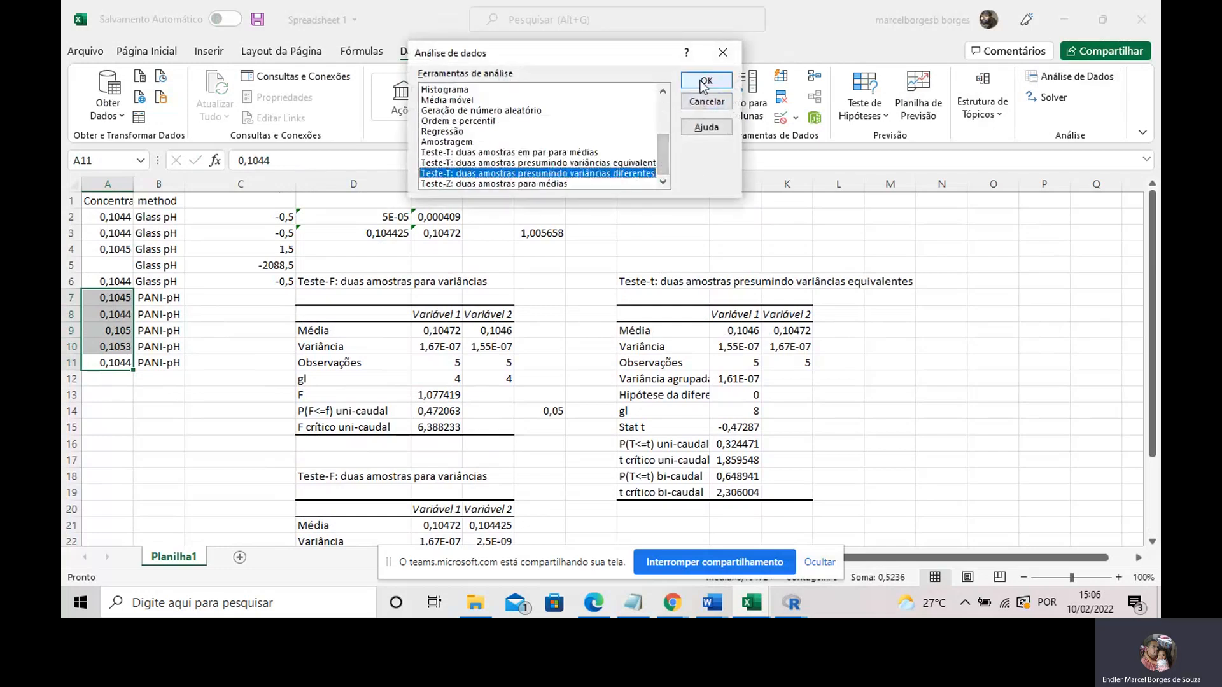
{"action": "left_click", "coordinate": [702, 83]}
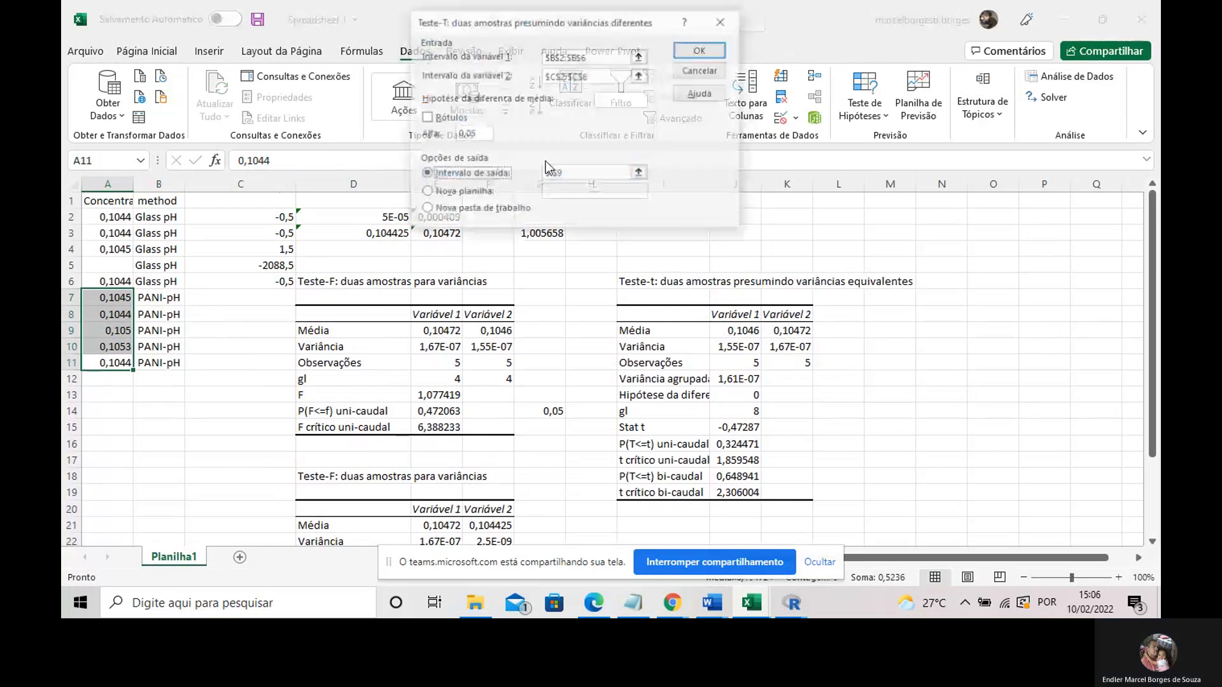
Step: Set the t-test input ranges to $A$2:$A$6 for variable 1 and $A$7:$A$11 for variable 2
{"action": "left_click_drag", "start_coordinate": [105, 217], "coordinate": [99, 277]}
{"action": "left_click_drag", "start_coordinate": [592, 76], "coordinate": [545, 79]}
{"action": "key", "text": "BackSpace"}
{"action": "left_click", "coordinate": [103, 362]}
{"action": "left_click_drag", "start_coordinate": [102, 363], "coordinate": [116, 299]}
Step: Set the t-test output range to $M$6 and run the test
{"action": "left_click_drag", "start_coordinate": [565, 176], "coordinate": [543, 181]}
{"action": "key", "text": "BackSpace"}
{"action": "left_click", "coordinate": [900, 284]}
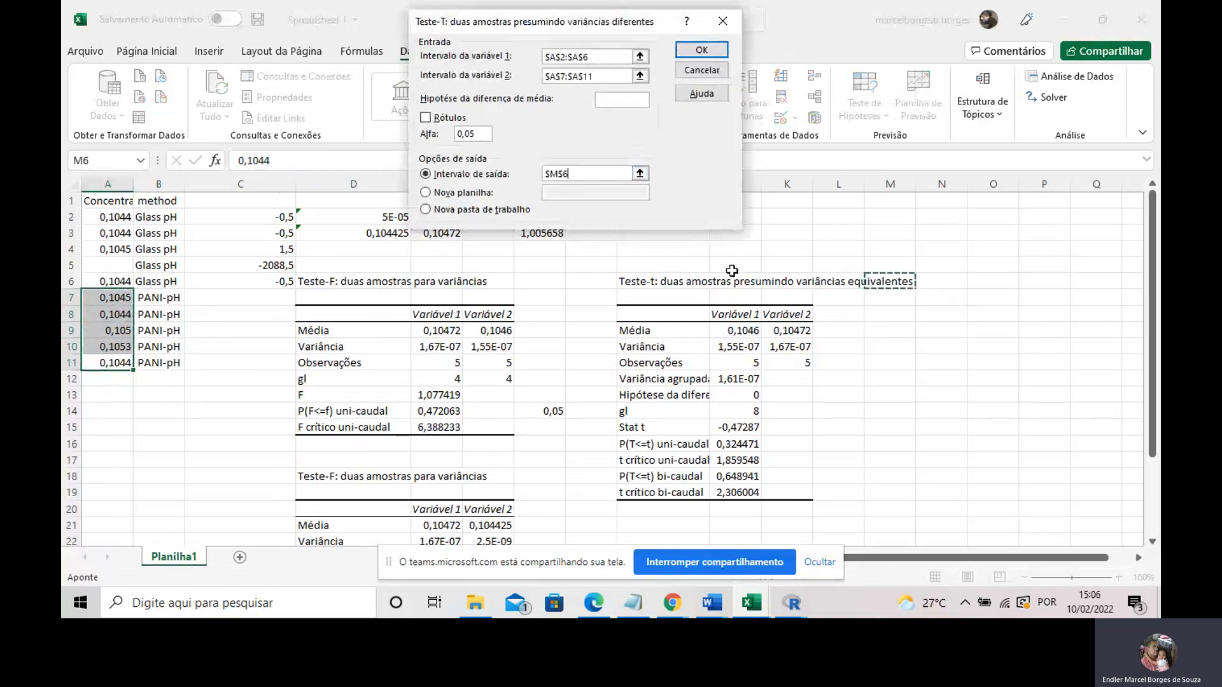
{"action": "left_click", "coordinate": [703, 51]}
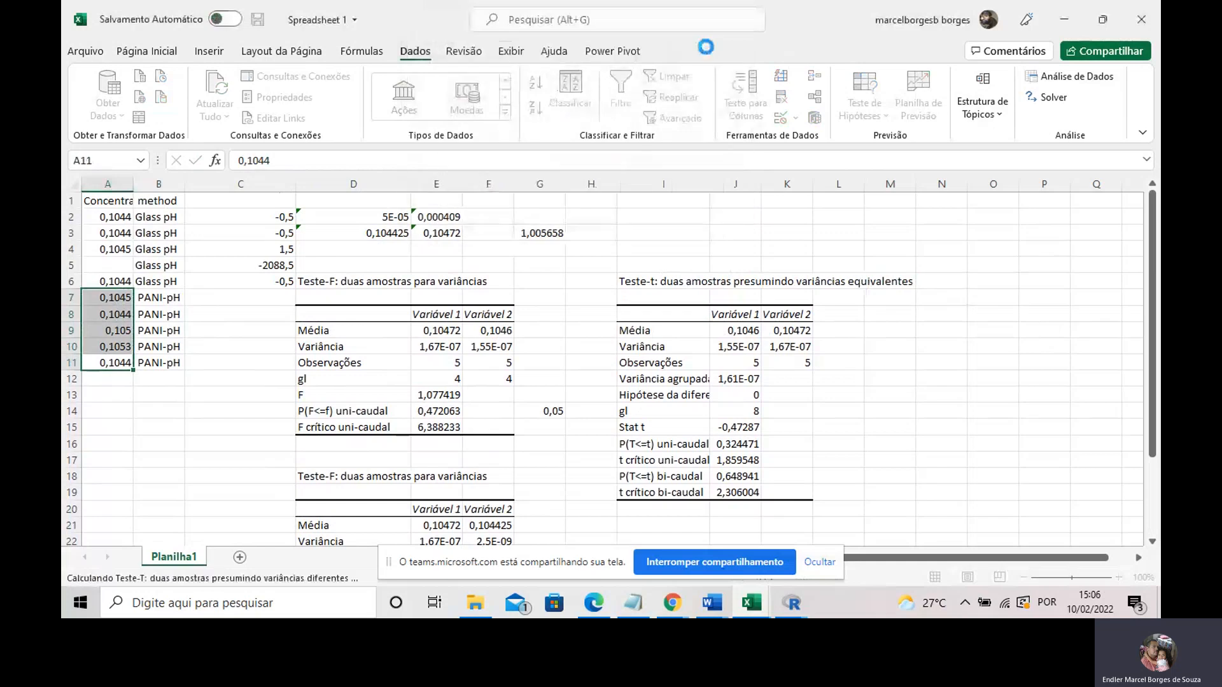
Step: Widen column M and compare the t statistic in N14 with the critical t values in N16 and N18
{"action": "left_click", "coordinate": [643, 292]}
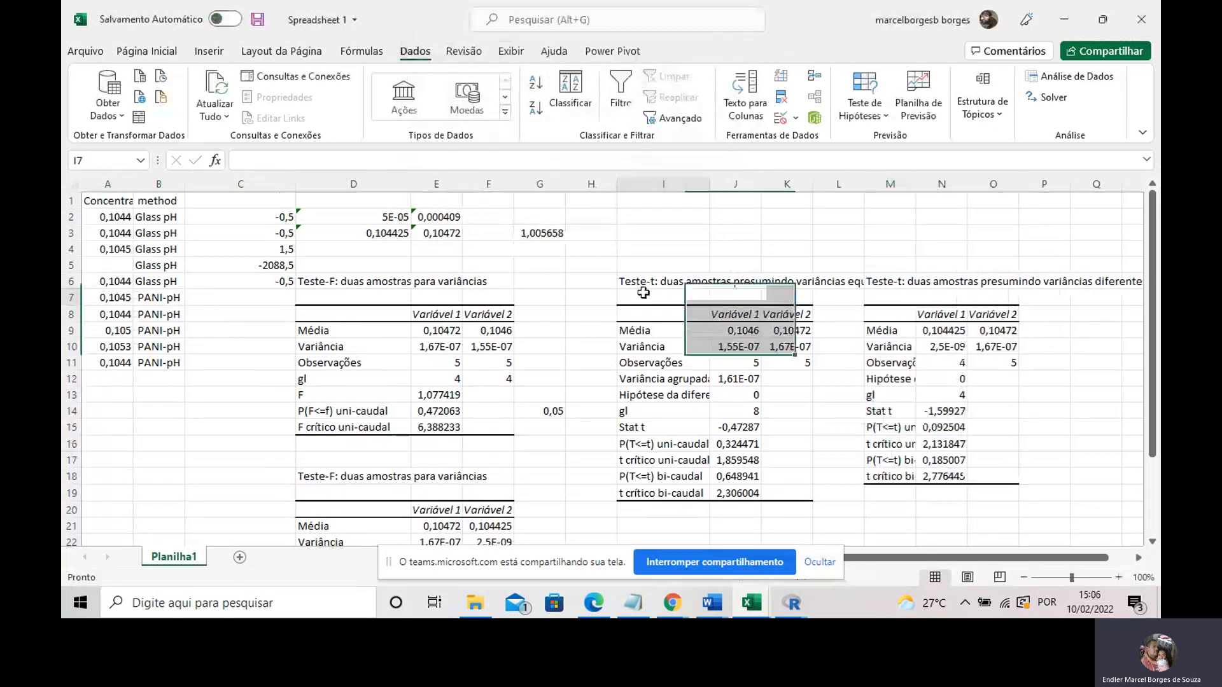
{"action": "left_click", "coordinate": [902, 279]}
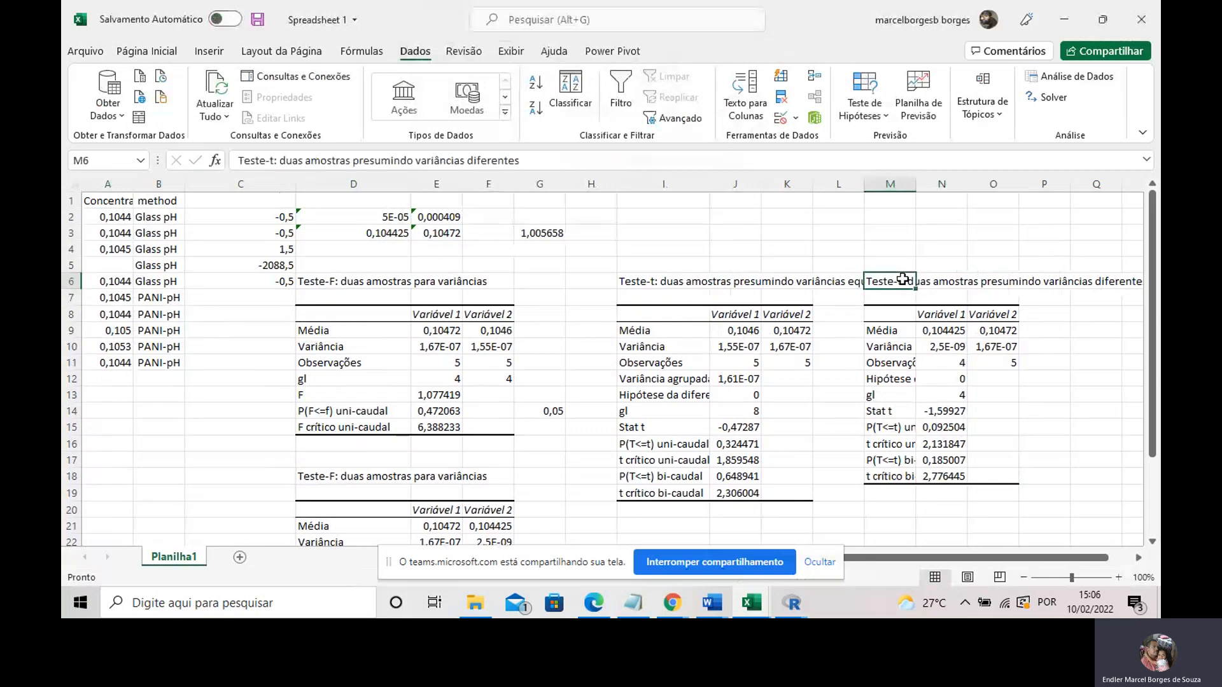
{"action": "left_click", "coordinate": [953, 413]}
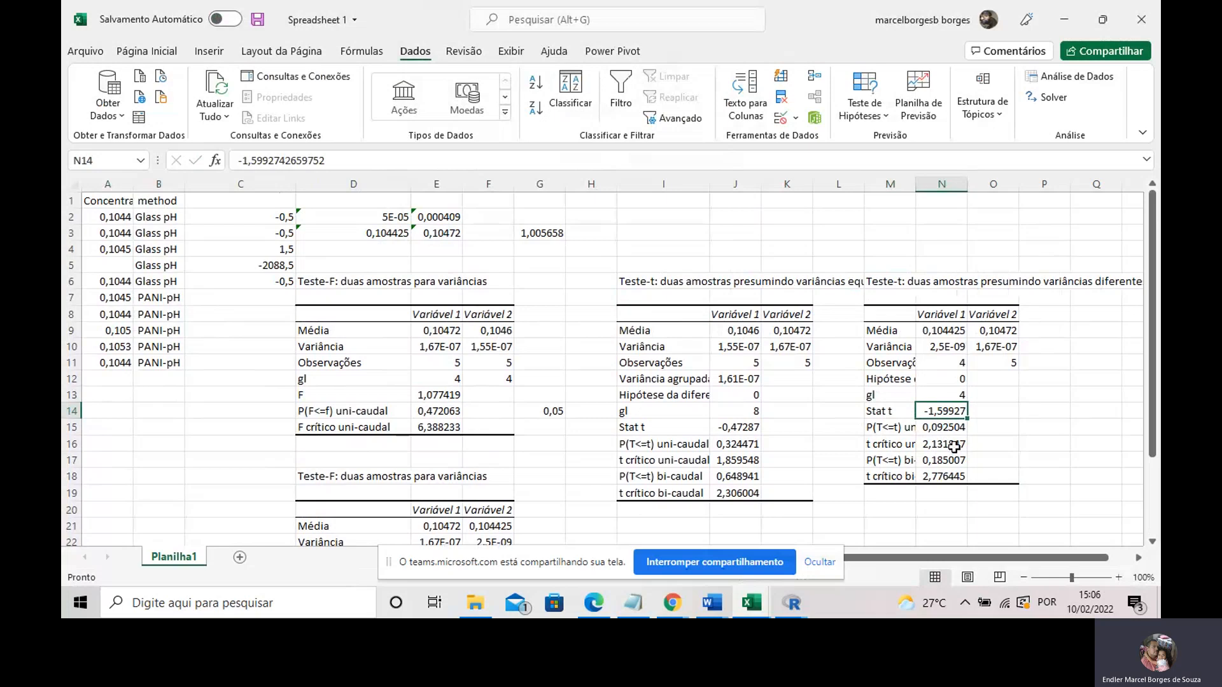
{"action": "left_click_drag", "start_coordinate": [914, 188], "coordinate": [946, 188]}
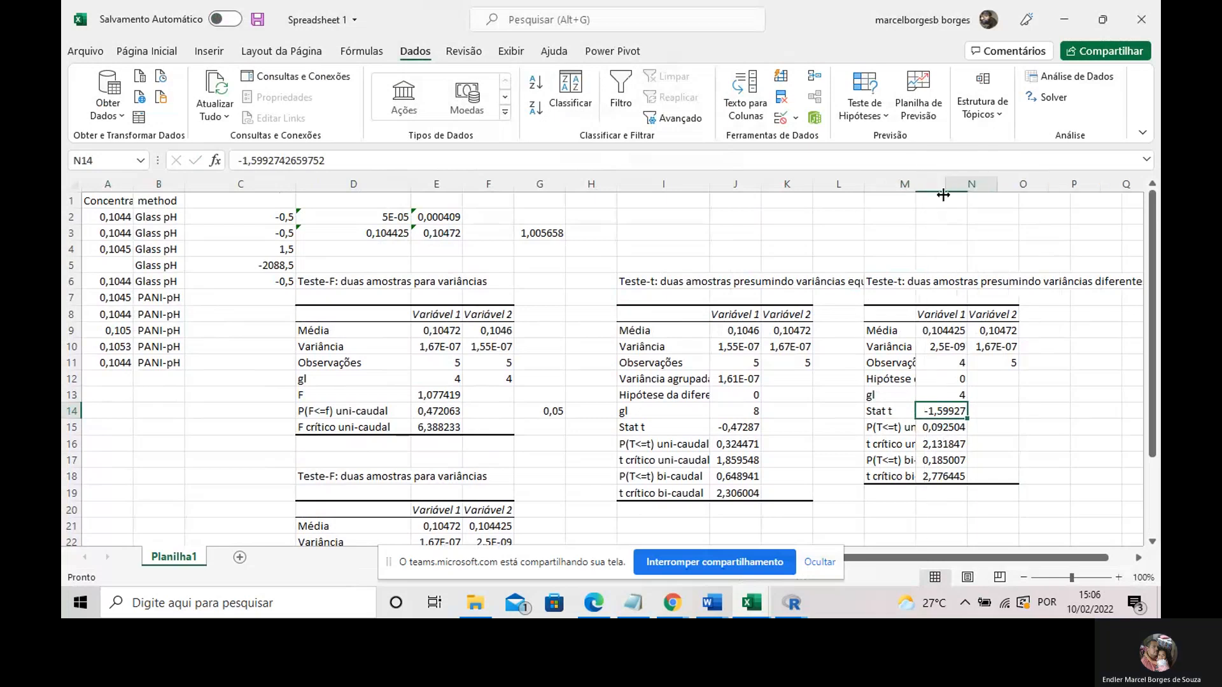
{"action": "left_click", "coordinate": [972, 444]}
{"action": "left_click", "coordinate": [964, 476]}
{"action": "left_click", "coordinate": [968, 413]}
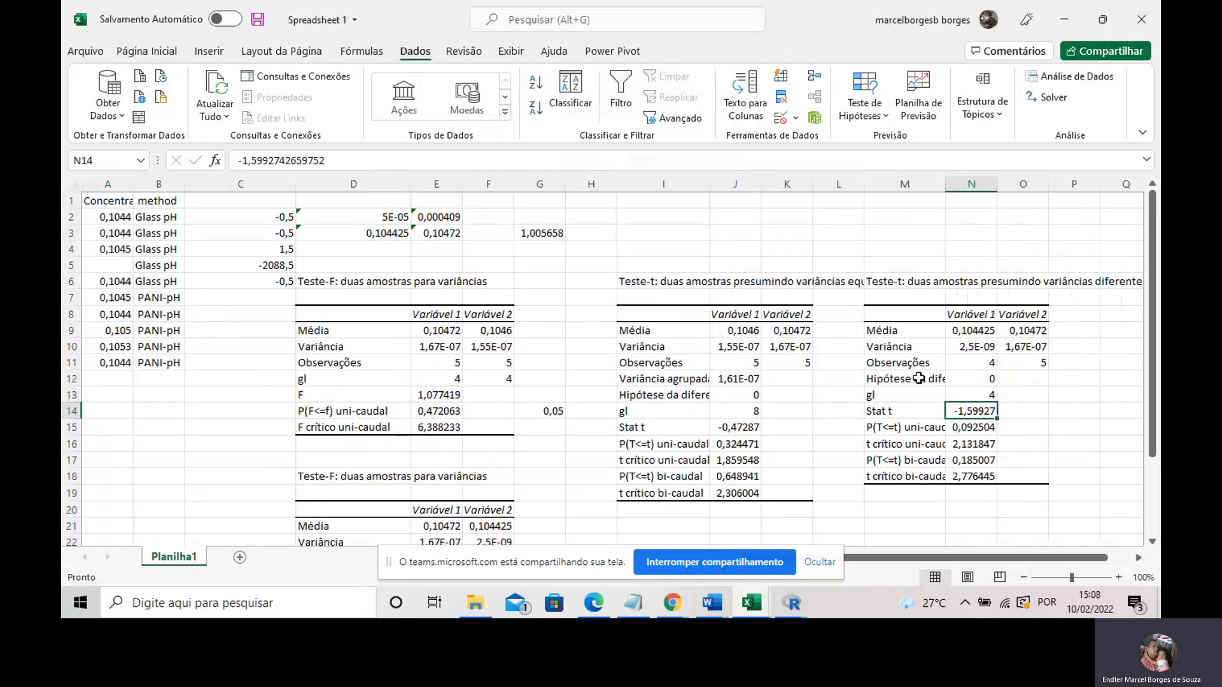
Step: Switch to the R Commander window
{"action": "left_click", "coordinate": [791, 605]}
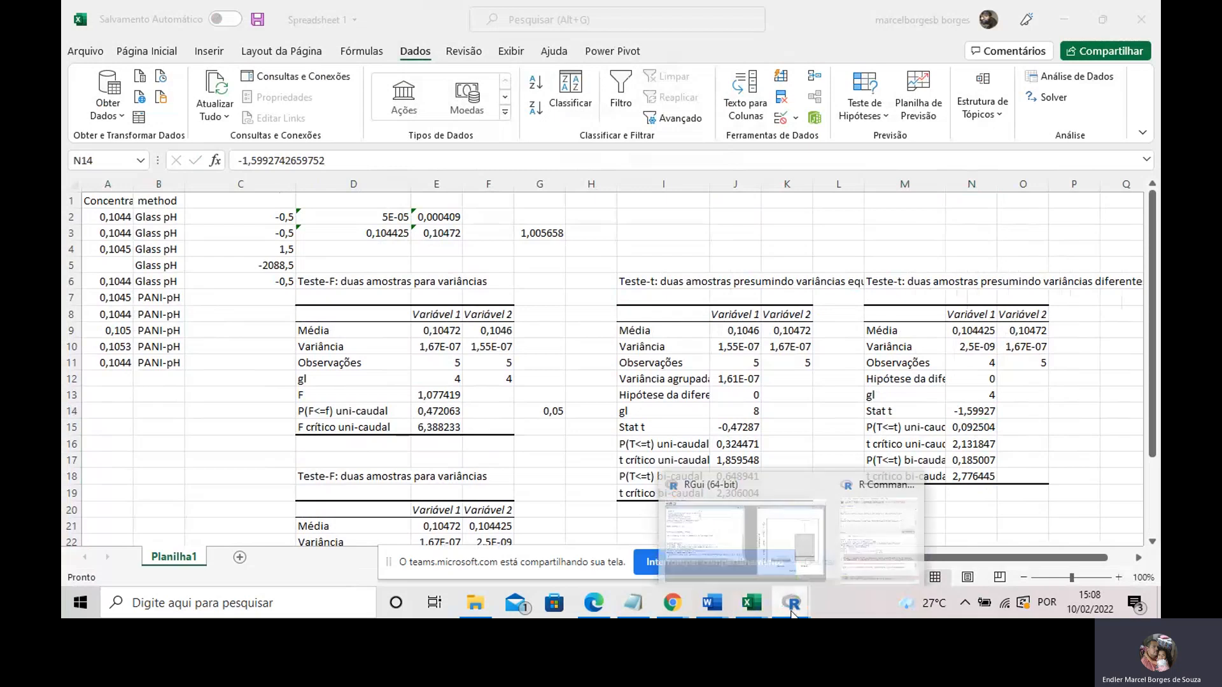
{"action": "left_click", "coordinate": [792, 525]}
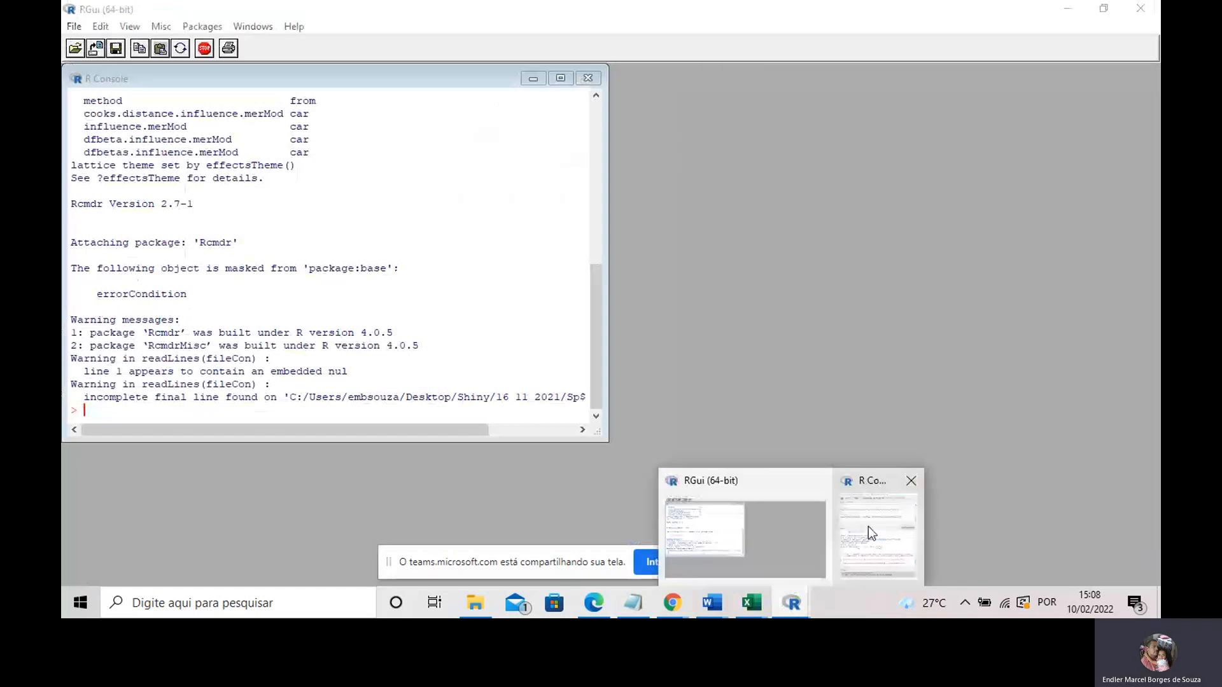
{"action": "left_click", "coordinate": [872, 532]}
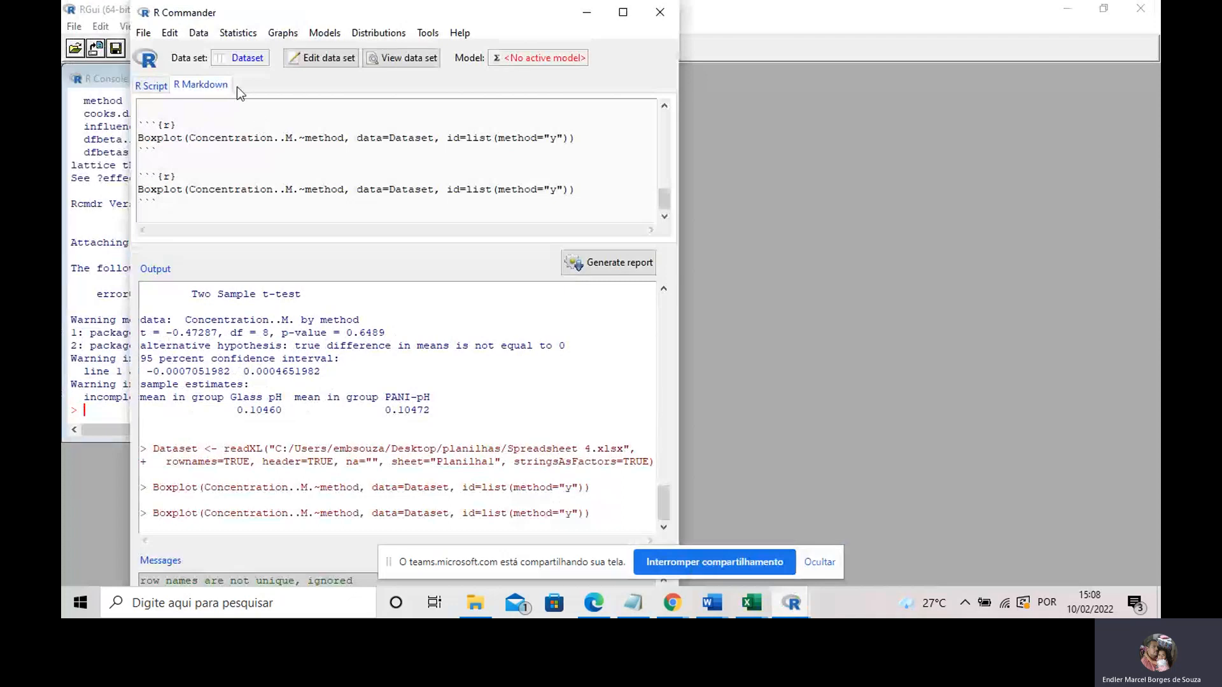
Step: Set up an Excel import into Dataset with row names taken from the first column of the spreadsheet
{"action": "left_click", "coordinate": [199, 35]}
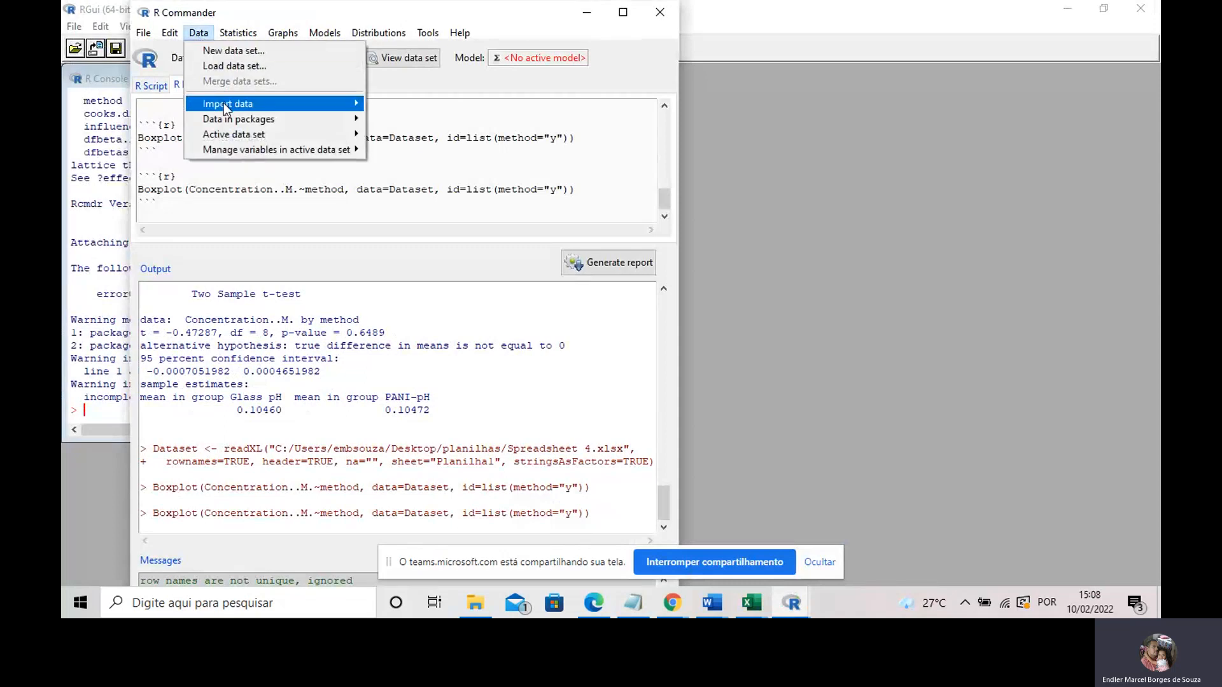
{"action": "mouse_move", "coordinate": [329, 106]}
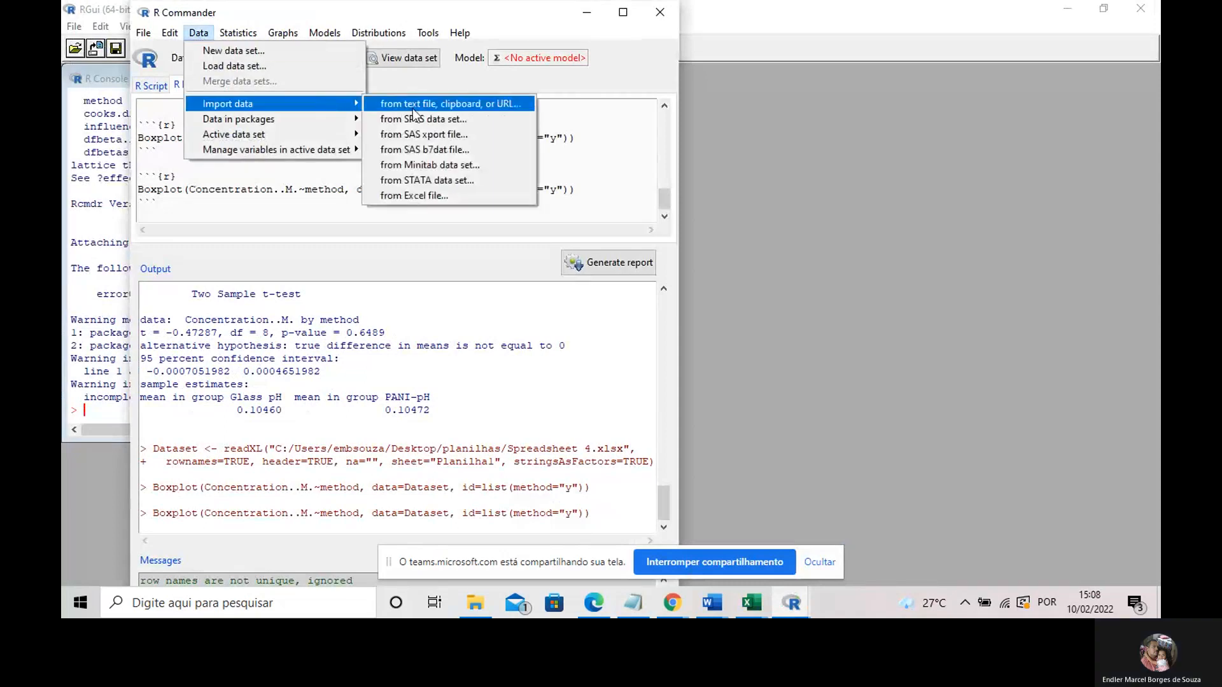
{"action": "left_click", "coordinate": [421, 196]}
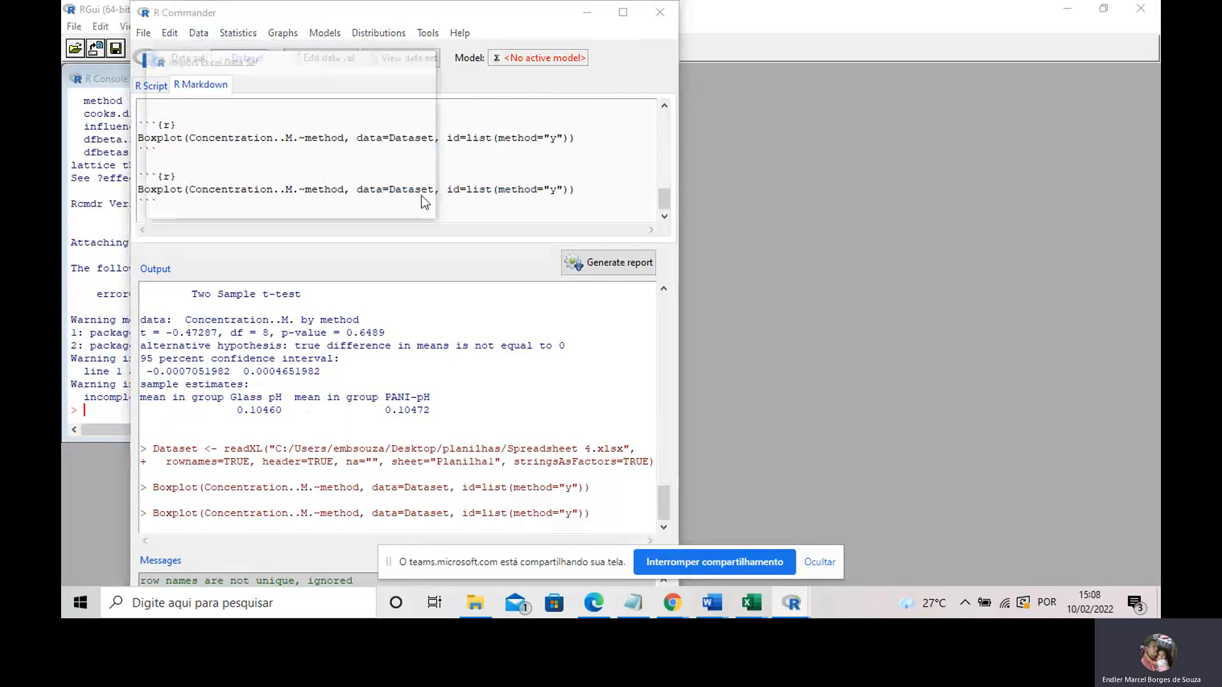
{"action": "left_click", "coordinate": [156, 122]}
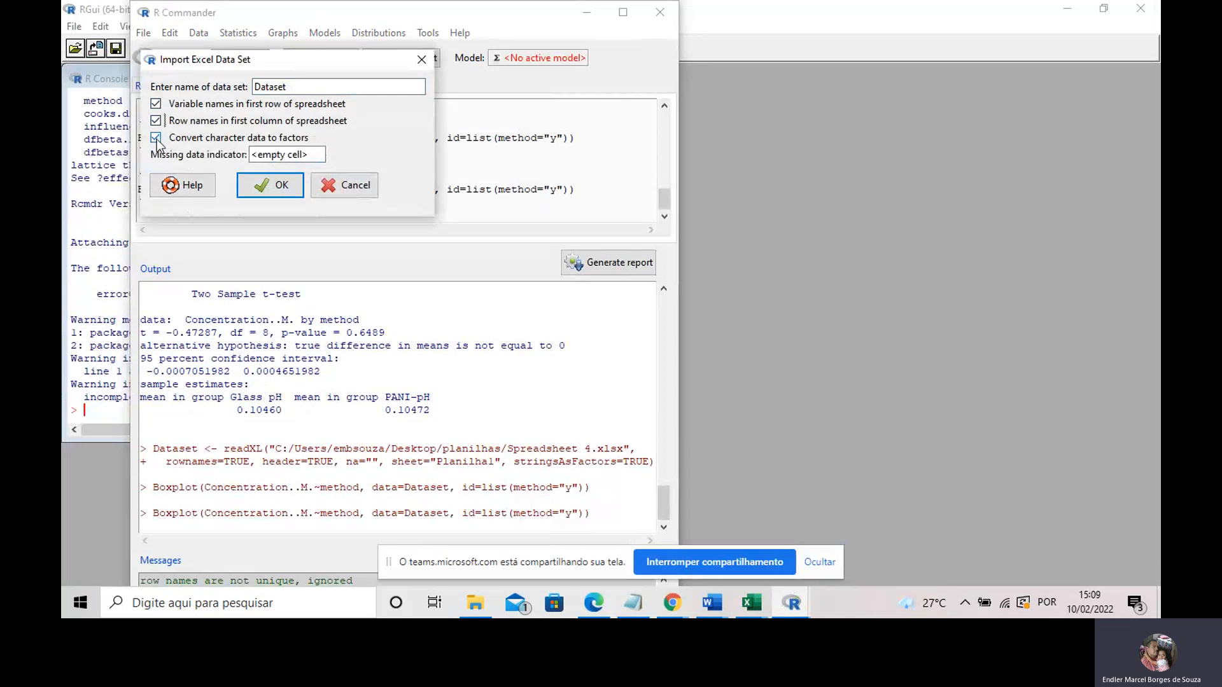
{"action": "left_click", "coordinate": [276, 189]}
Step: Import the Spreadsheet 1 workbook from the planilhas\10 02 2021 folder on the desktop
{"action": "left_click", "coordinate": [208, 138]}
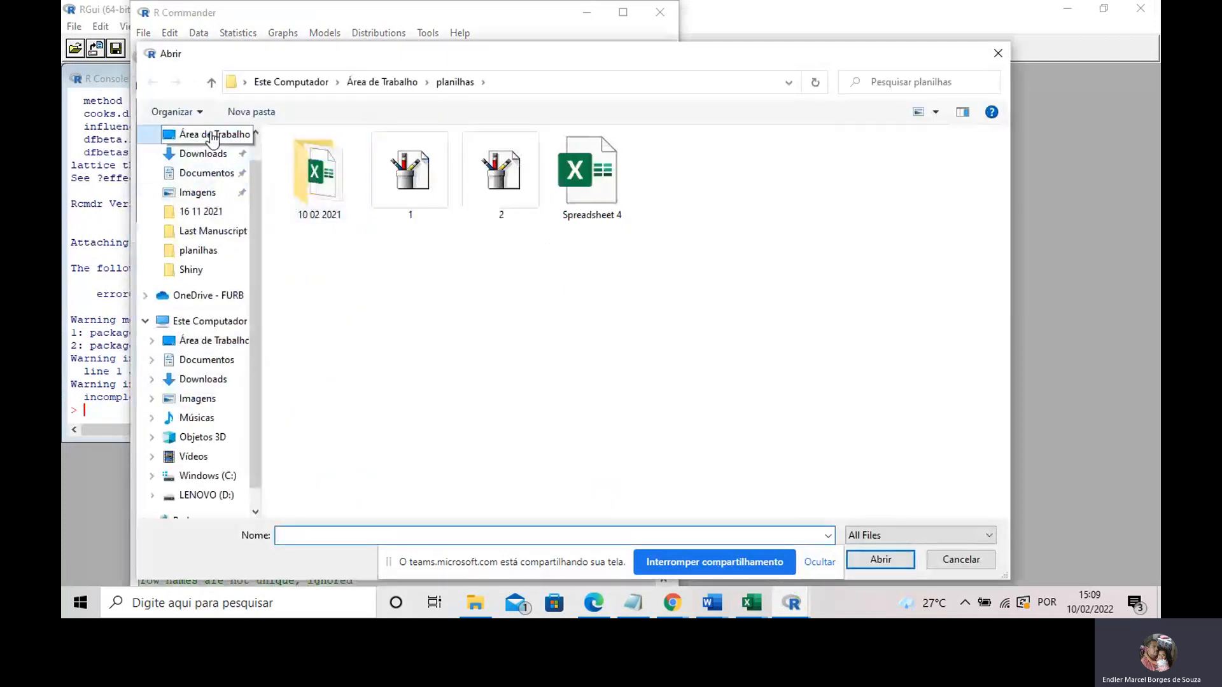
{"action": "left_click", "coordinate": [212, 139]}
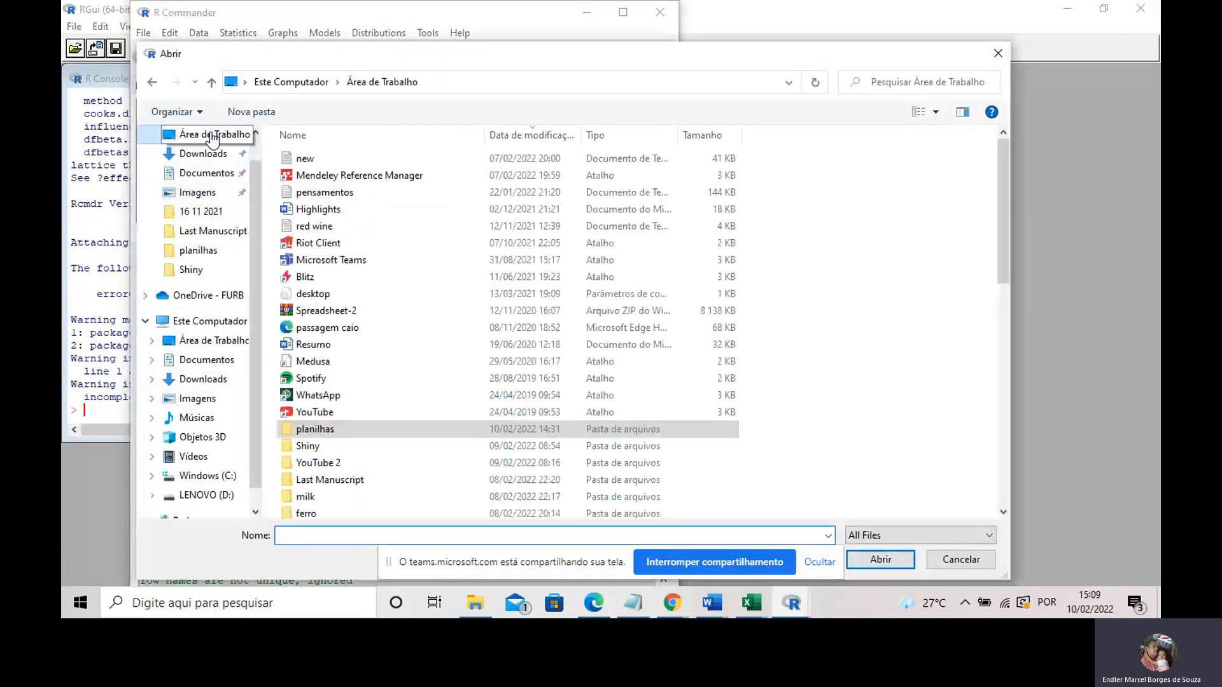
{"action": "double_click", "coordinate": [323, 430]}
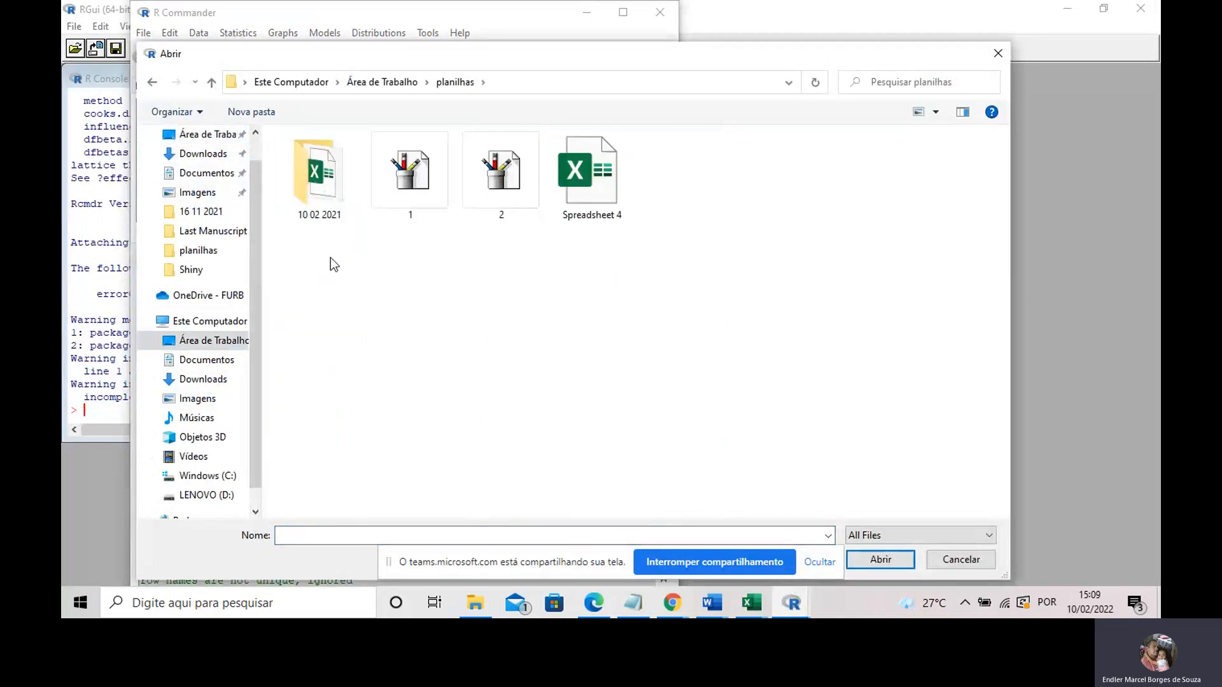
{"action": "double_click", "coordinate": [323, 180]}
{"action": "left_click", "coordinate": [328, 180]}
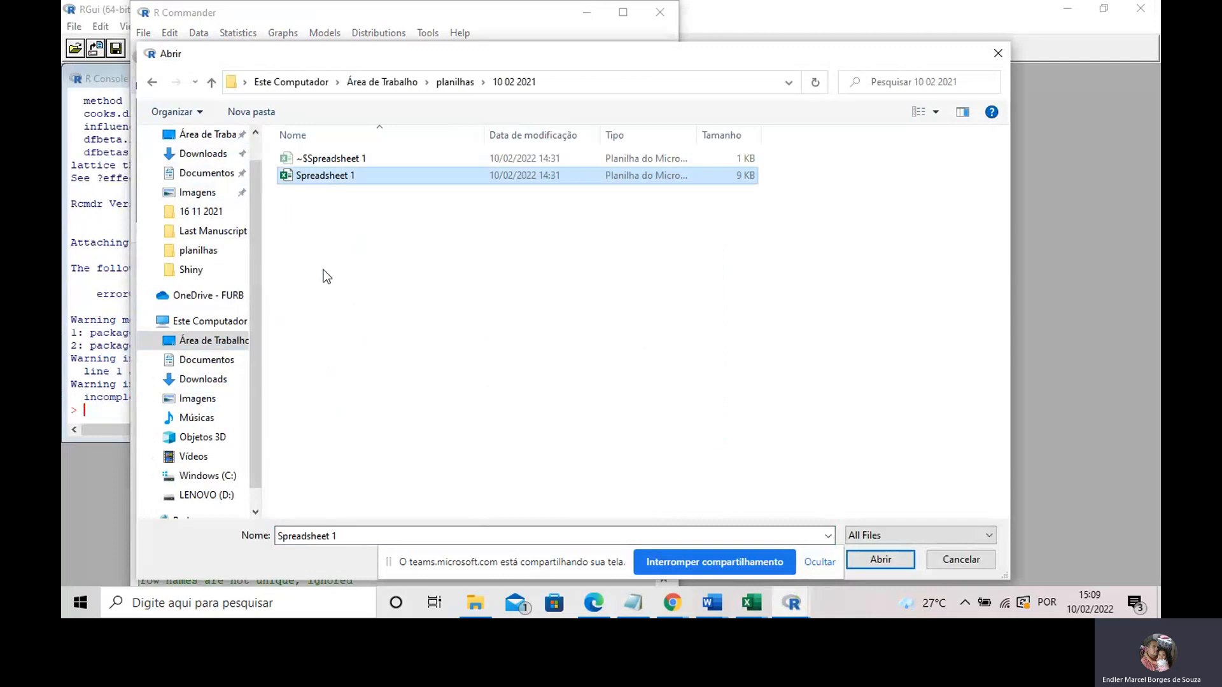
{"action": "left_click", "coordinate": [872, 563]}
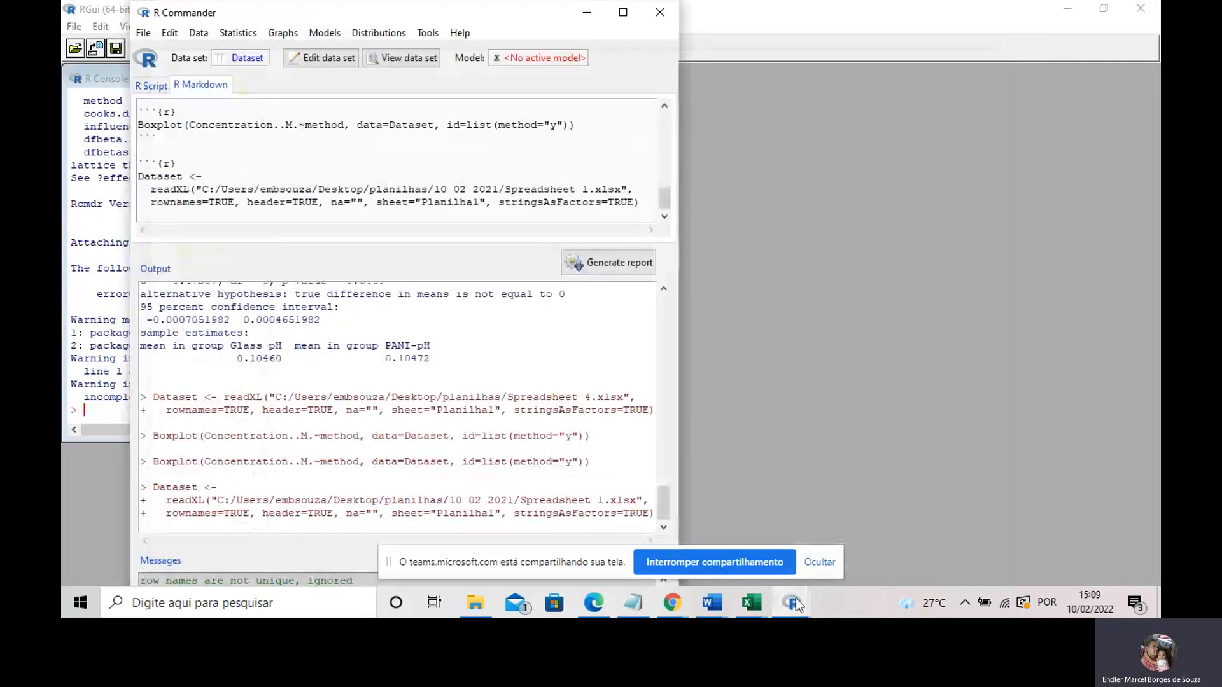
Step: Bring R Commander back to the front and review the concentration and method rows of the imported data set
{"action": "left_click", "coordinate": [794, 603]}
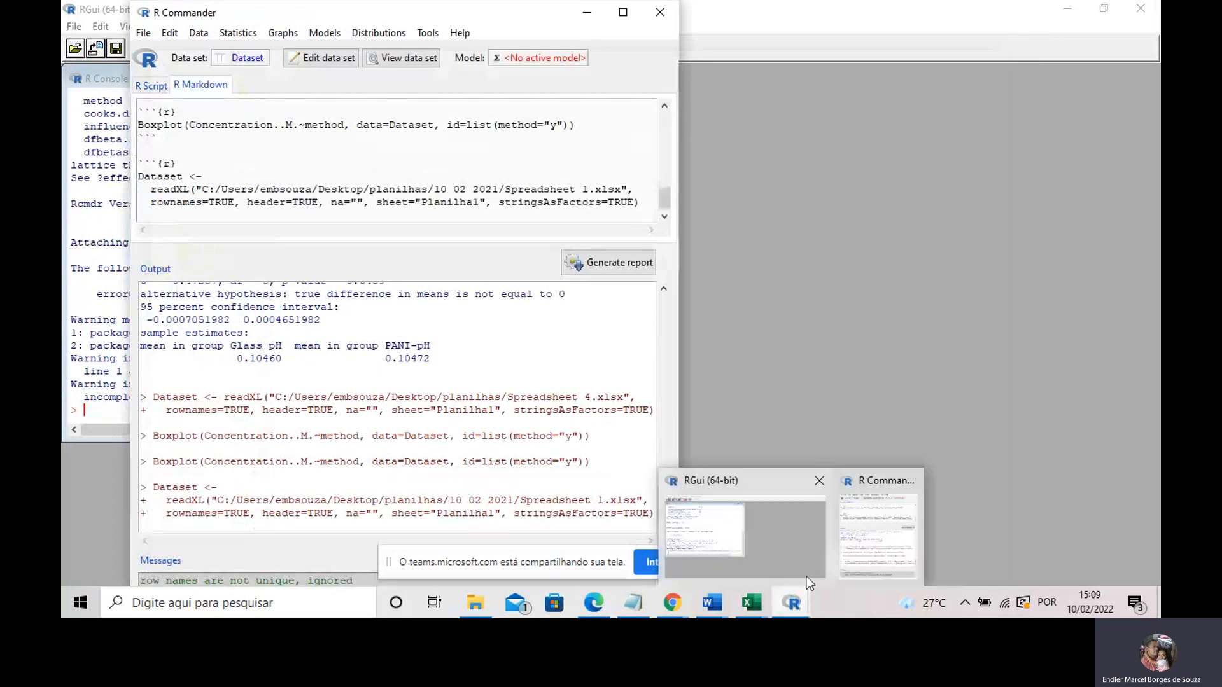
{"action": "left_click", "coordinate": [846, 539]}
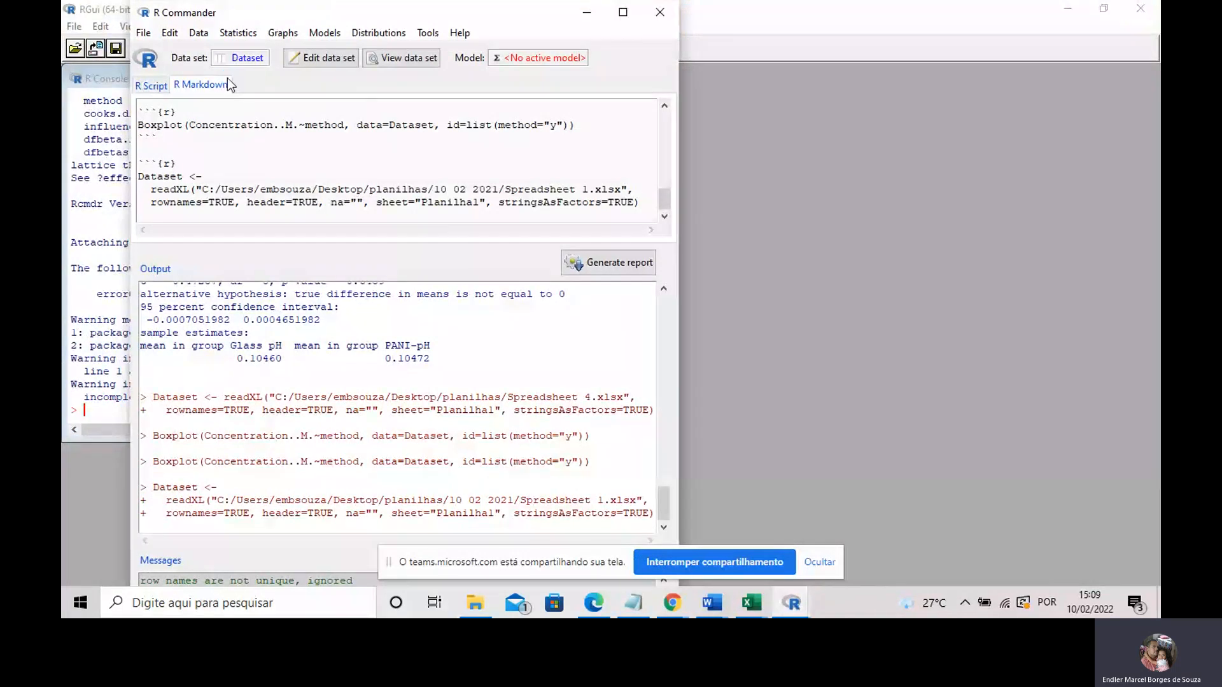
{"action": "left_click", "coordinate": [796, 604]}
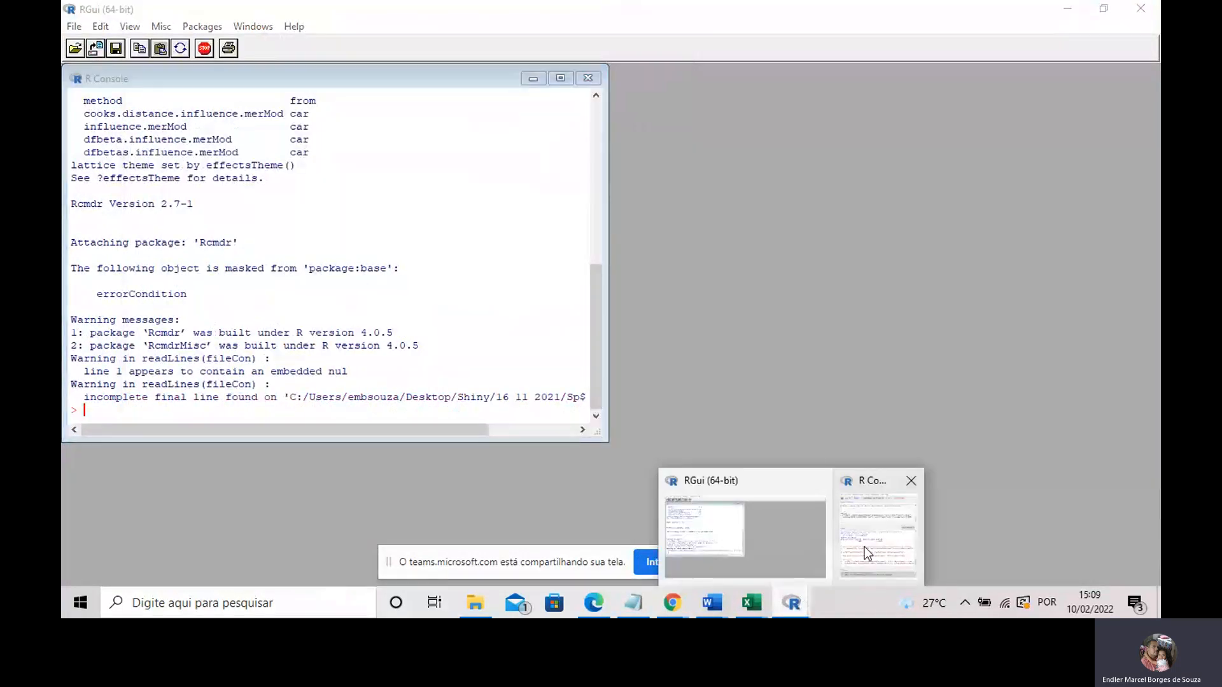
{"action": "left_click", "coordinate": [864, 548]}
{"action": "left_click", "coordinate": [401, 58]}
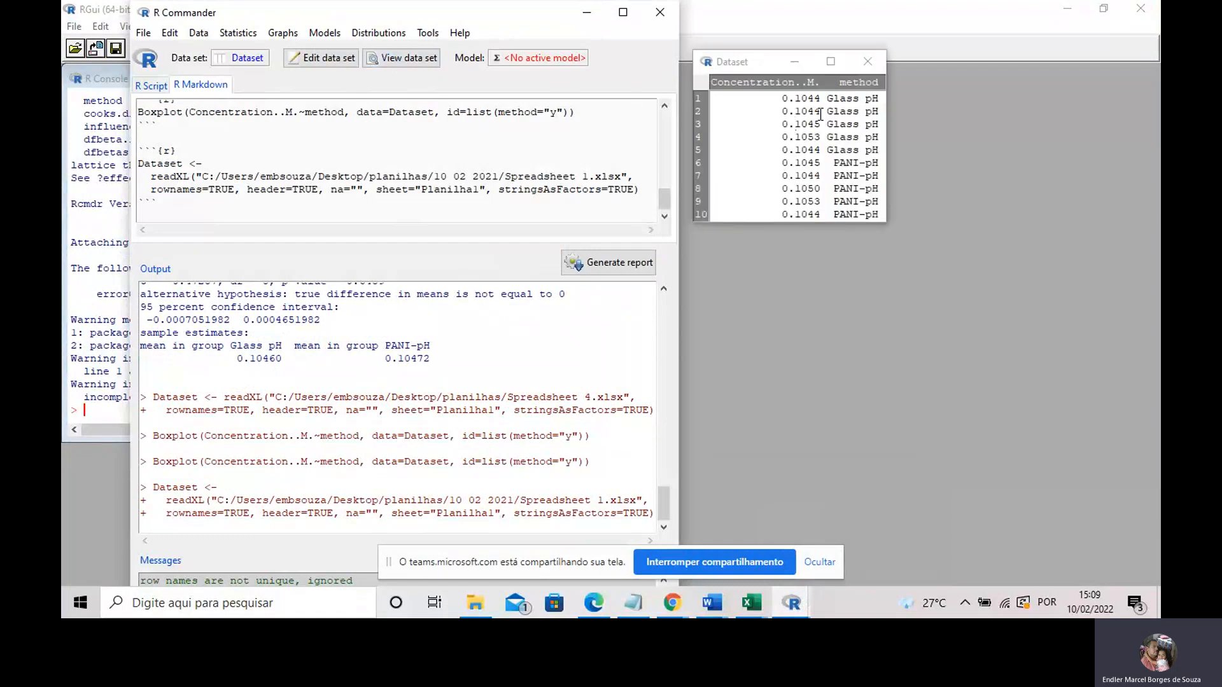
{"action": "left_click_drag", "start_coordinate": [776, 100], "coordinate": [880, 216]}
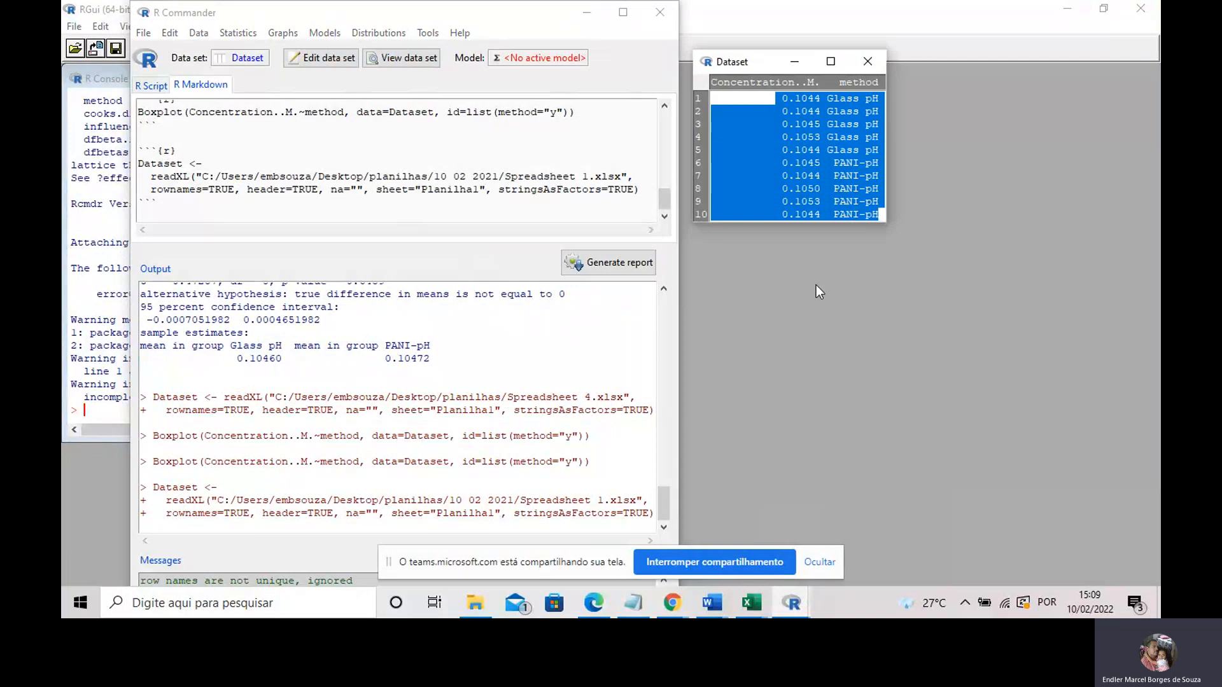
Step: Create a boxplot of Concentration..M. grouped by method
{"action": "left_click", "coordinate": [281, 34]}
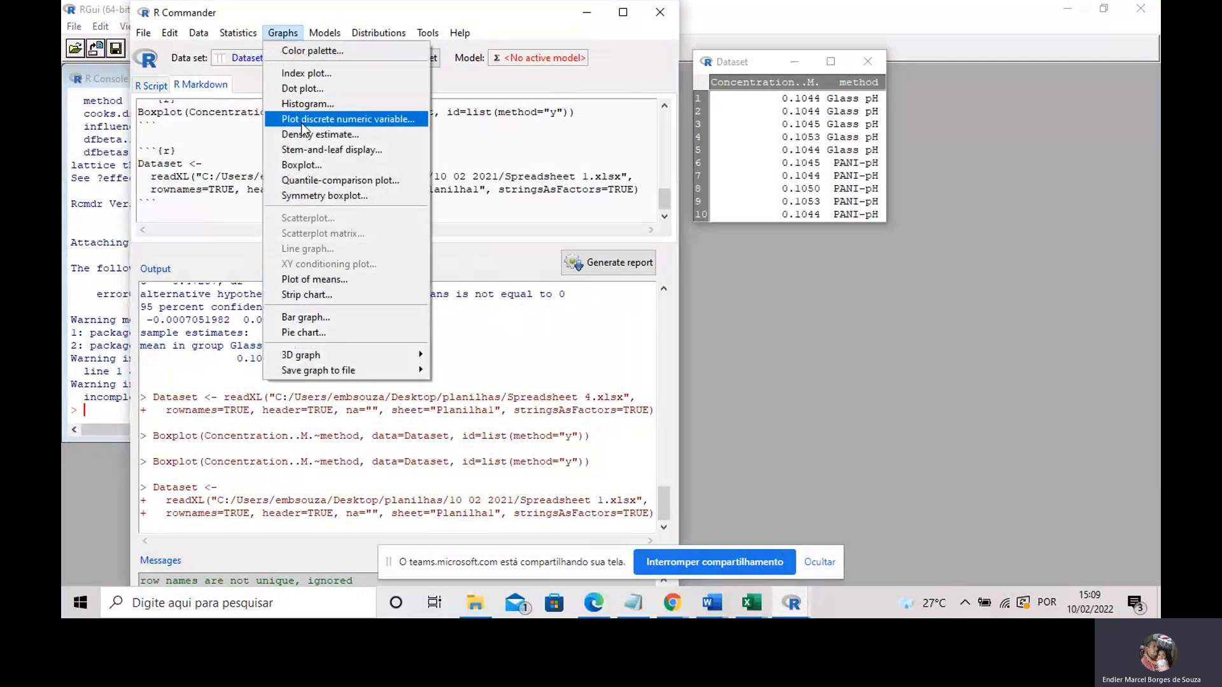
{"action": "left_click", "coordinate": [317, 166]}
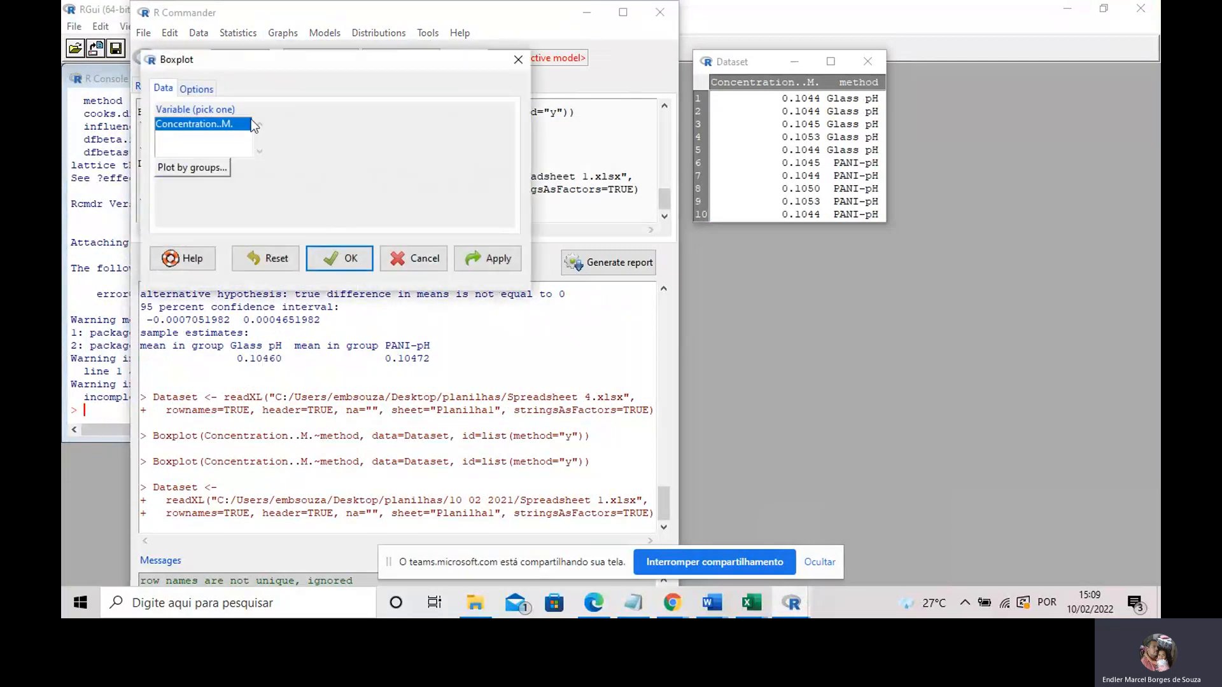
{"action": "left_click", "coordinate": [188, 167]}
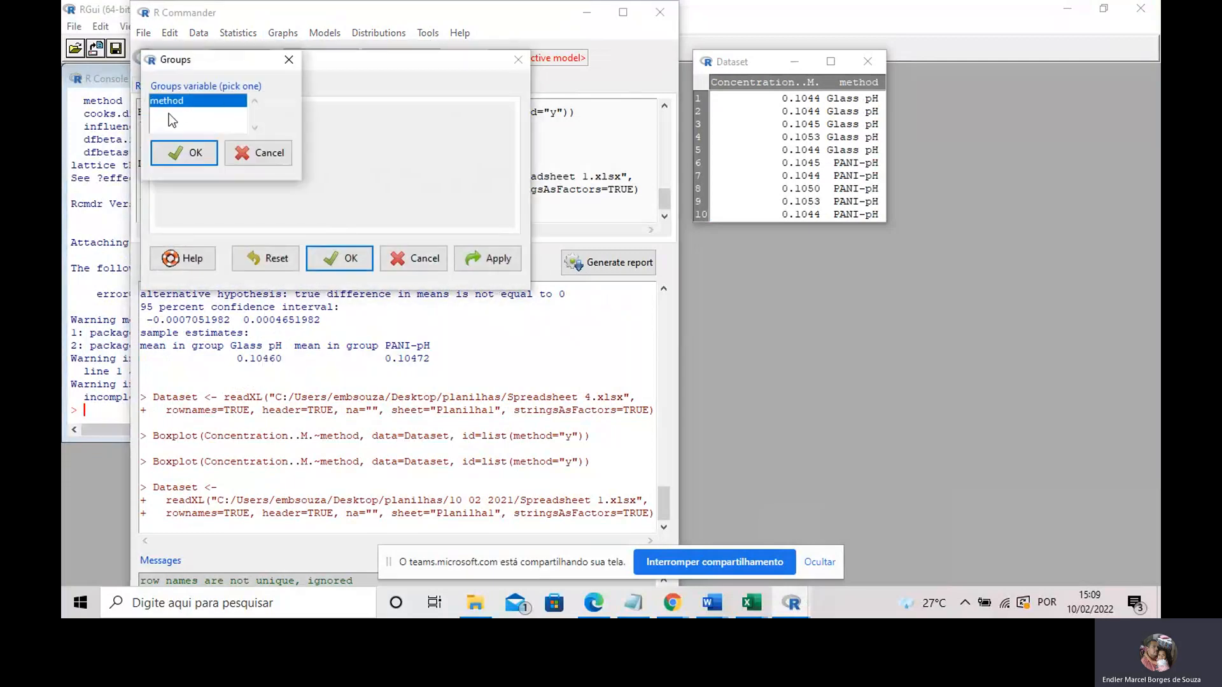
{"action": "left_click", "coordinate": [176, 161]}
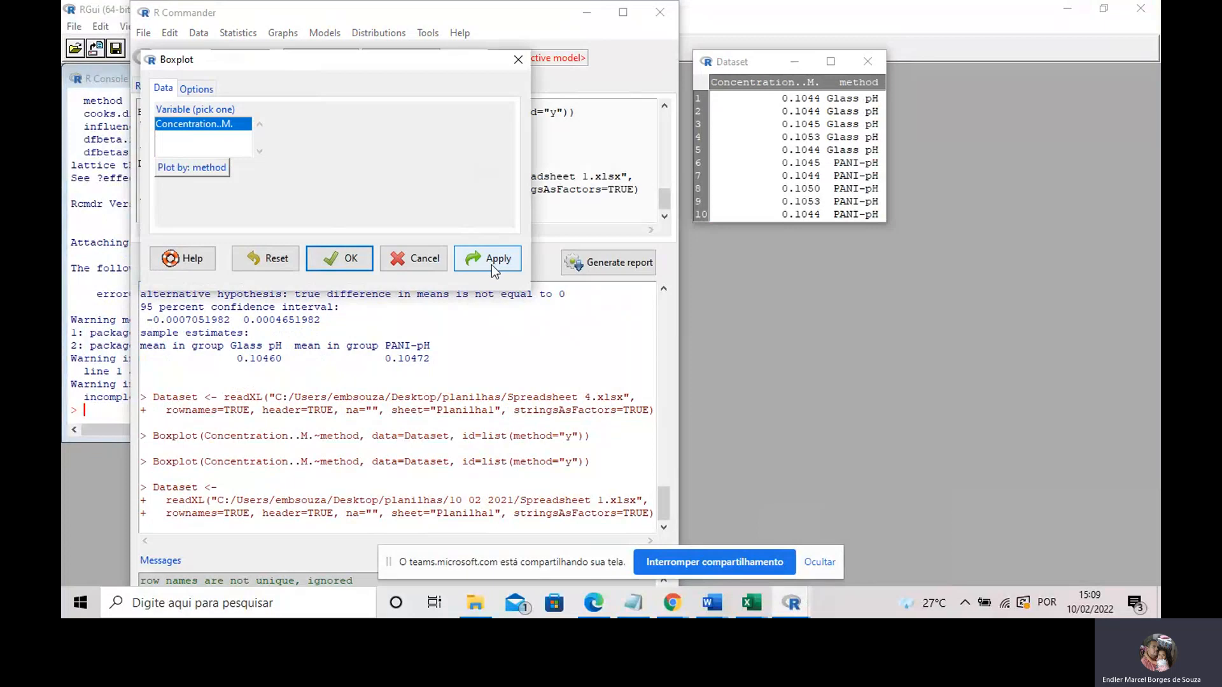
{"action": "left_click", "coordinate": [488, 259]}
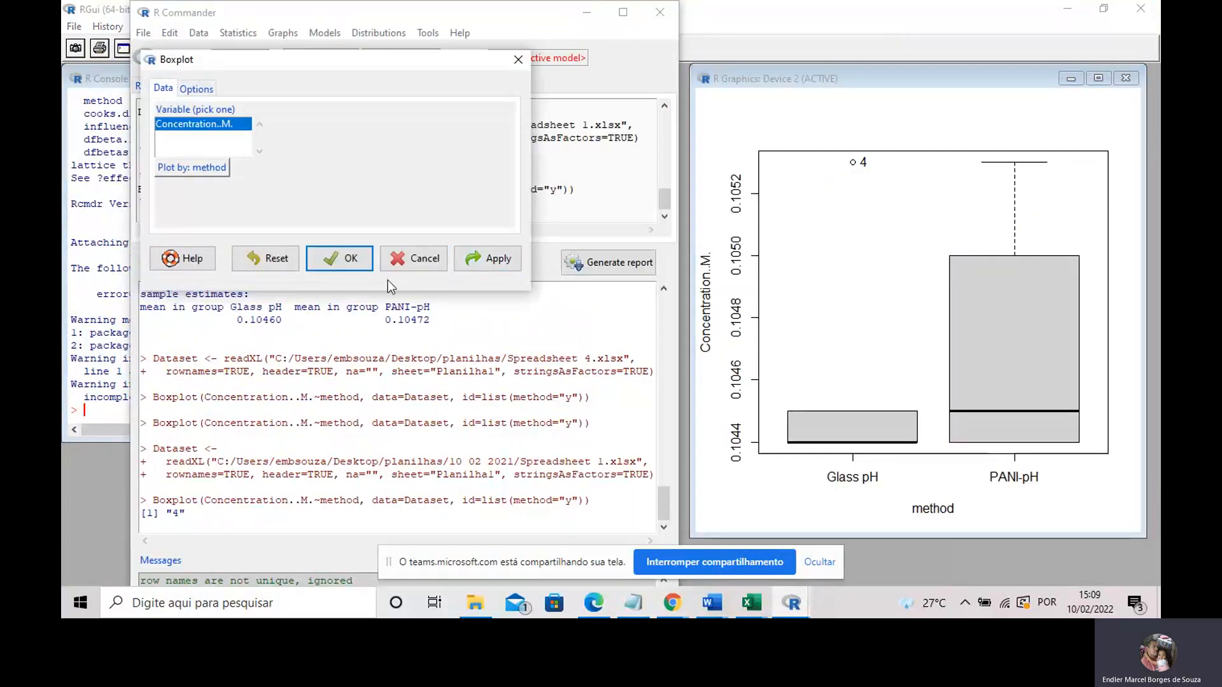
{"action": "left_click", "coordinate": [336, 264]}
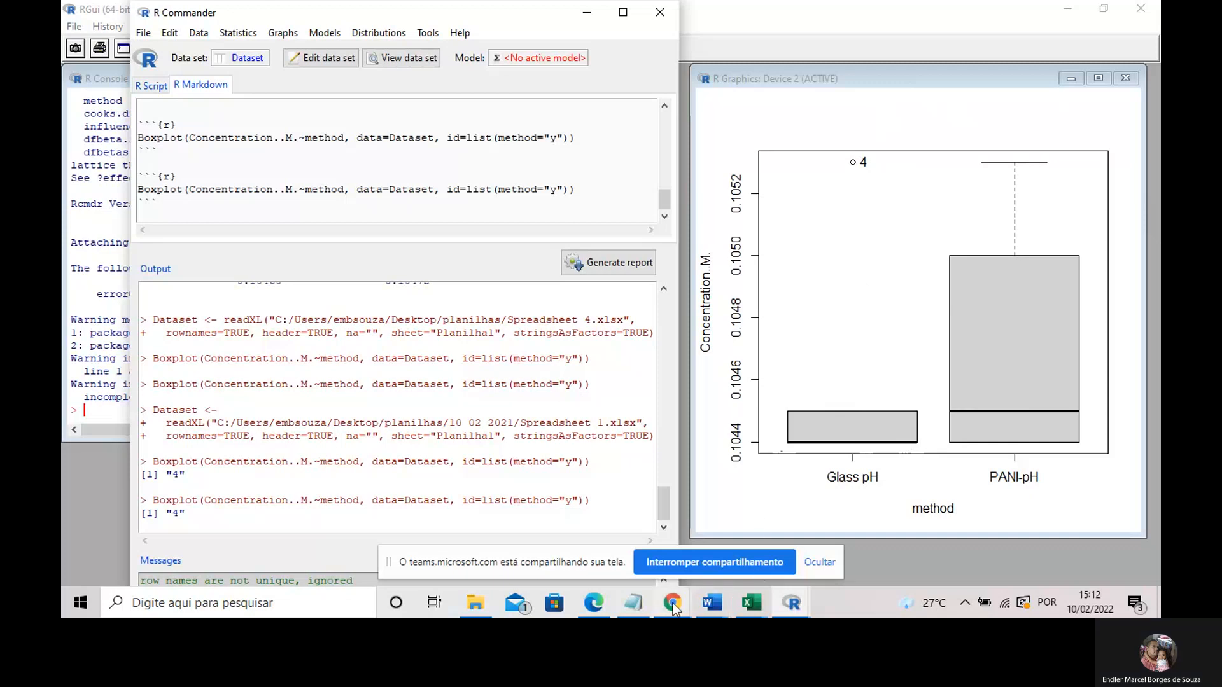
Step: Switch to the Microsoft Teams meeting in Chrome and stop the meeting recording
{"action": "mouse_move", "coordinate": [681, 598]}
{"action": "left_click", "coordinate": [601, 539]}
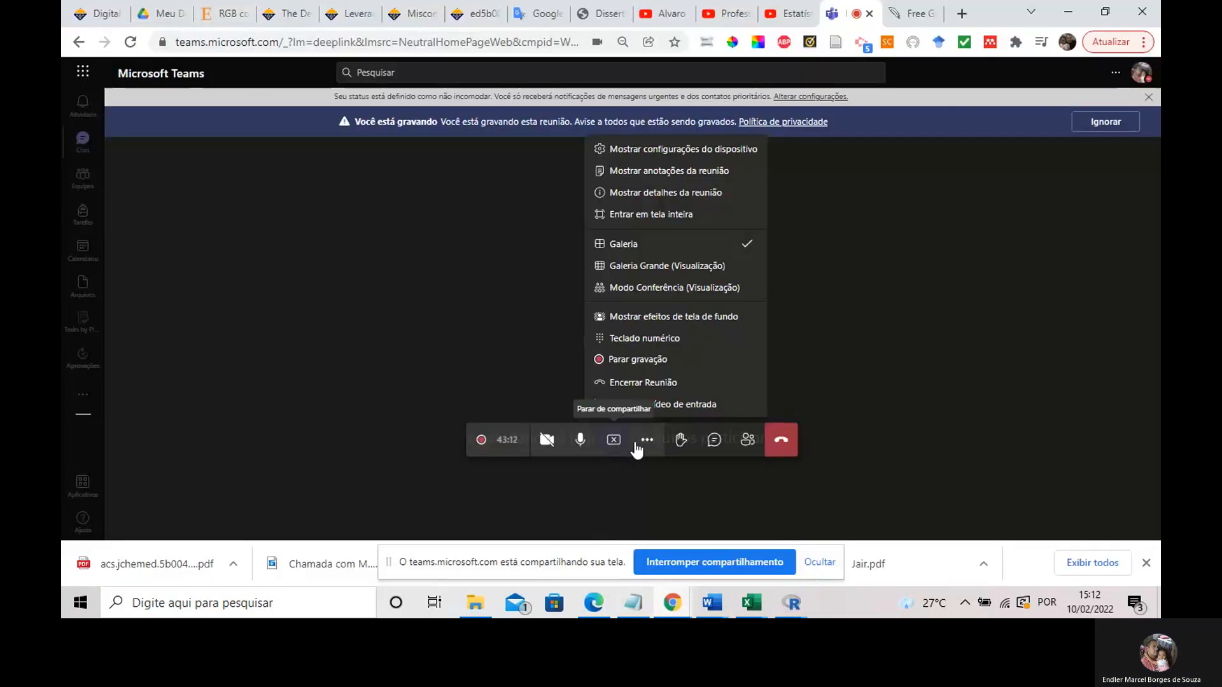
{"action": "left_click", "coordinate": [643, 447]}
{"action": "left_click", "coordinate": [643, 445]}
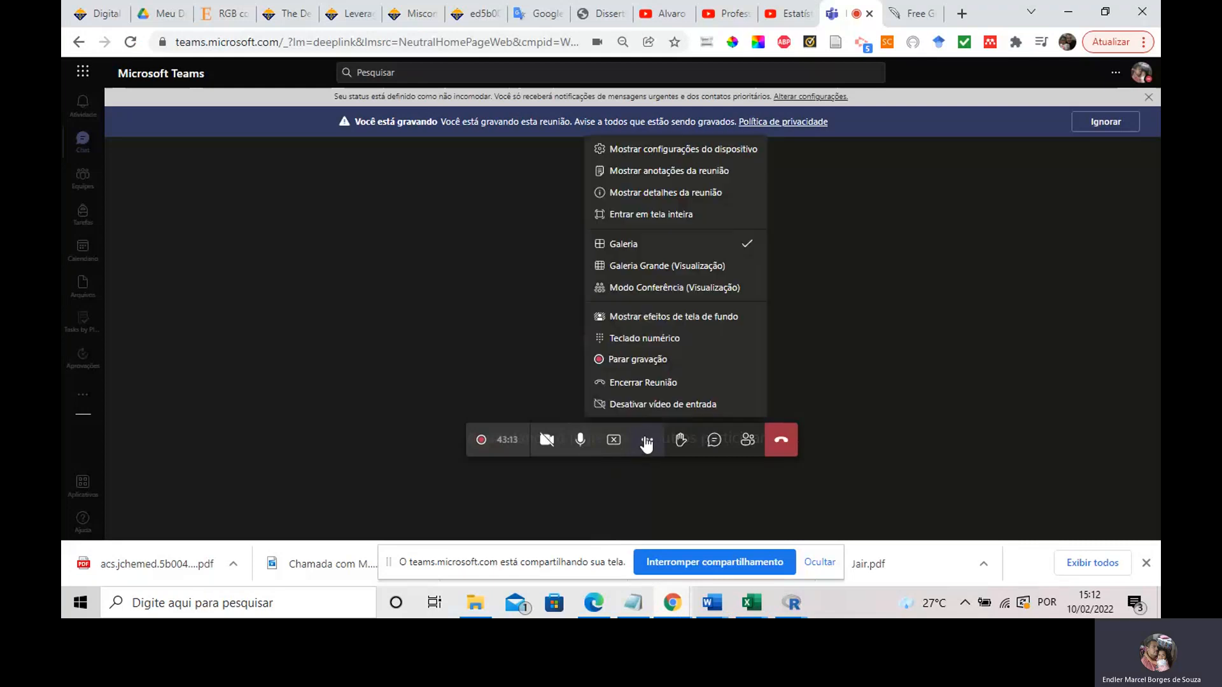
{"action": "left_click", "coordinate": [639, 363]}
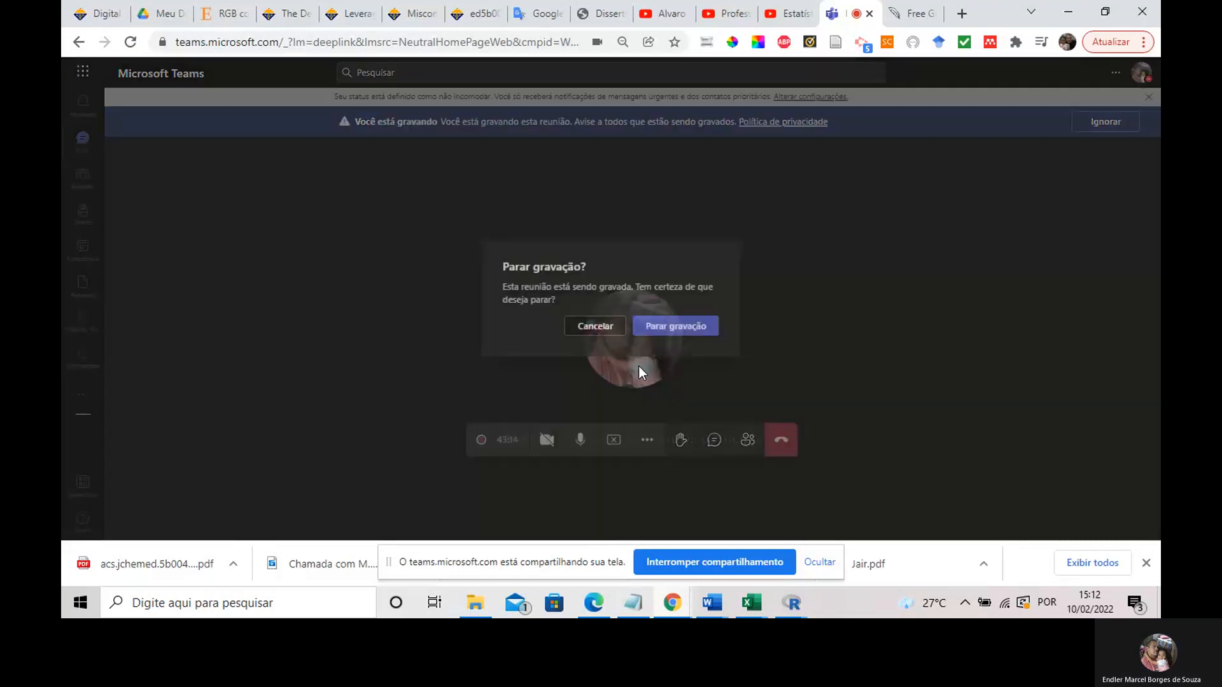